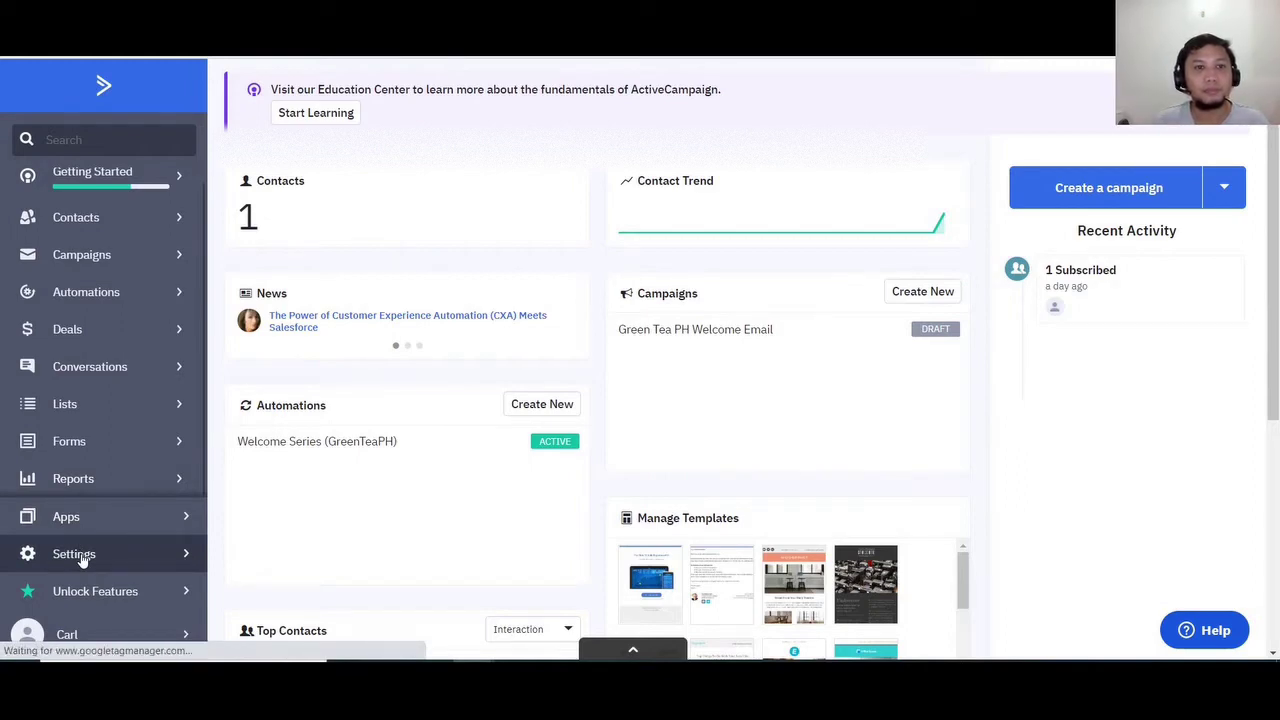
- View the Addresses page in the account settings, where the business address is kept, and return to the dashboard
click(74, 554)
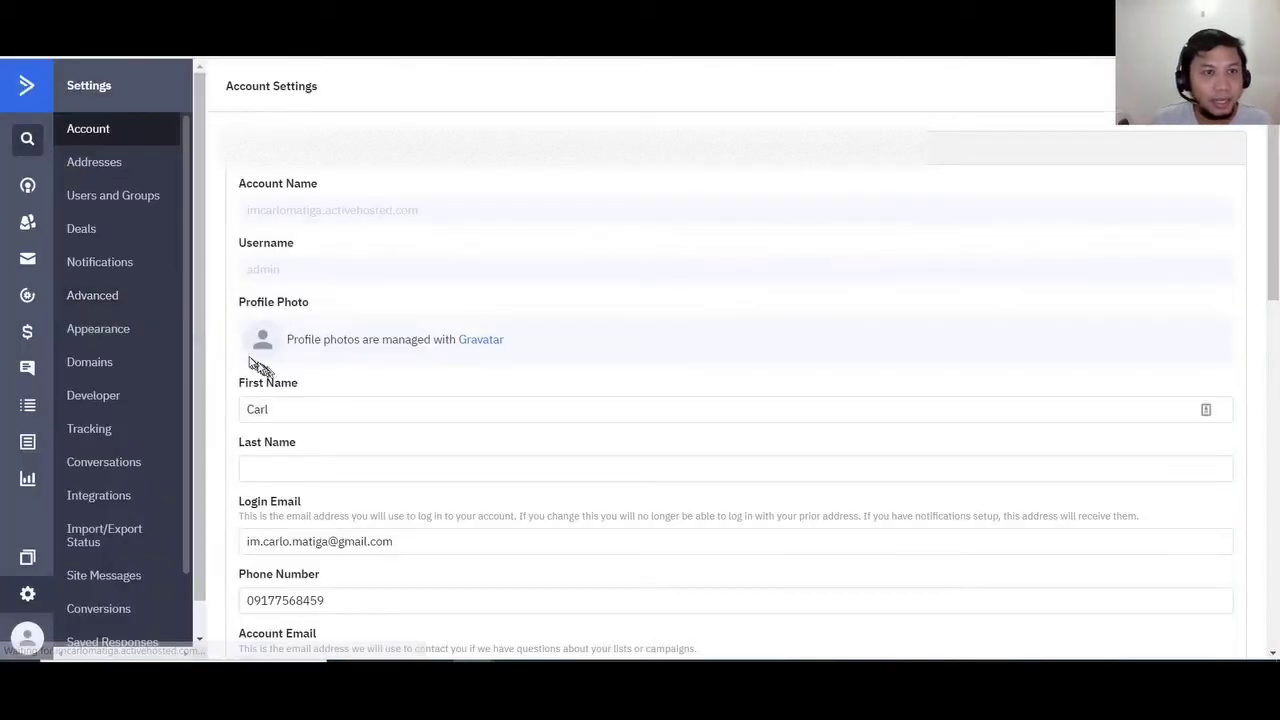
click(113, 172)
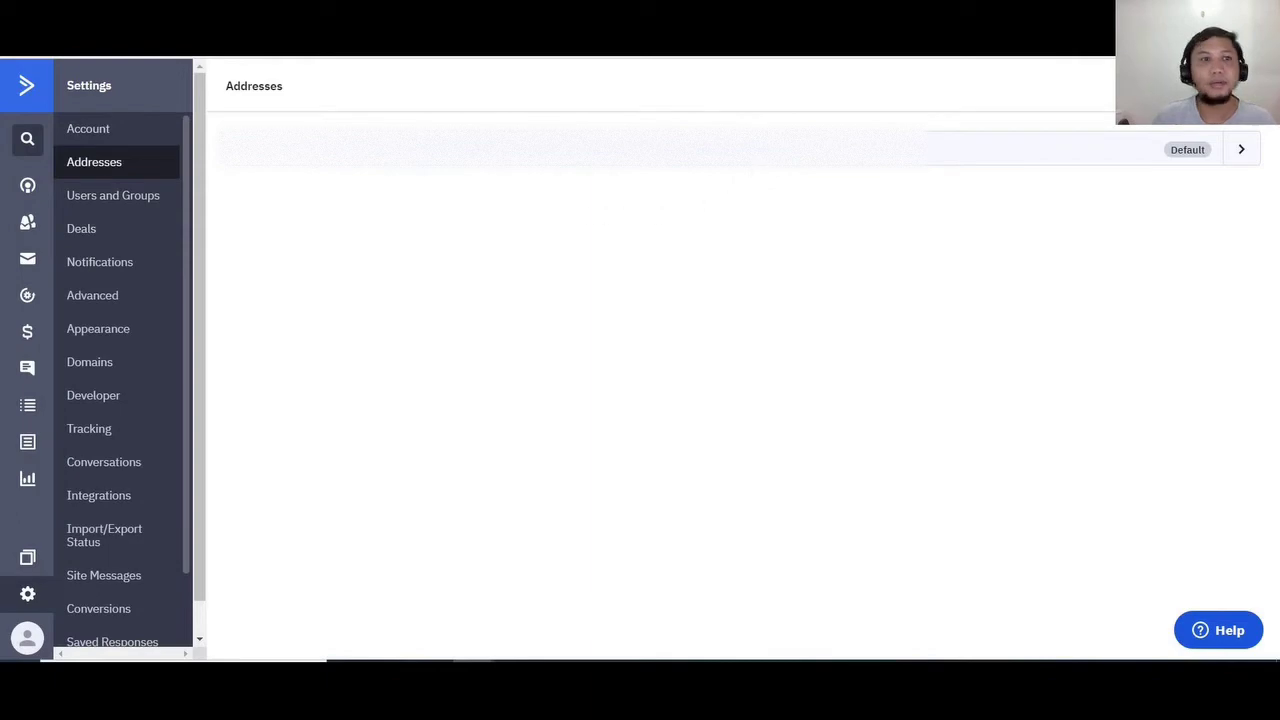
click(27, 88)
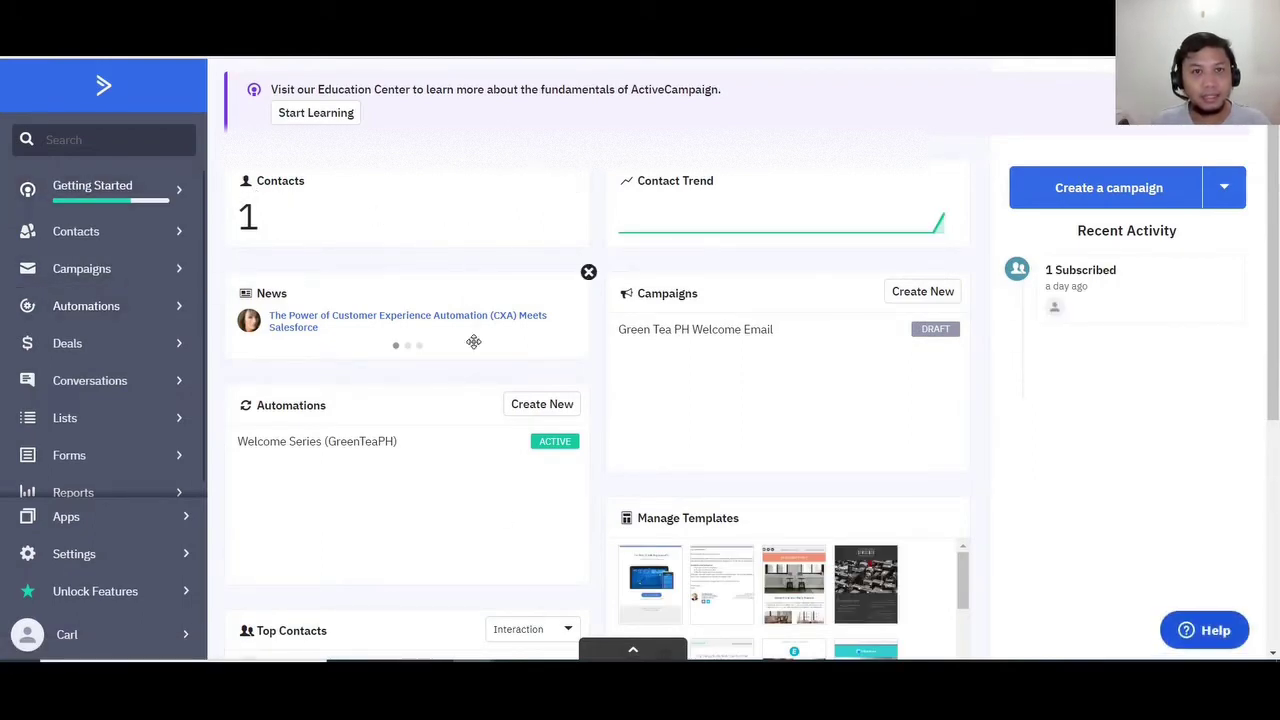
- Switch to the Word document and review the test cases for opening, clicking or ignoring the Welcome Email
key(alt+Tab)
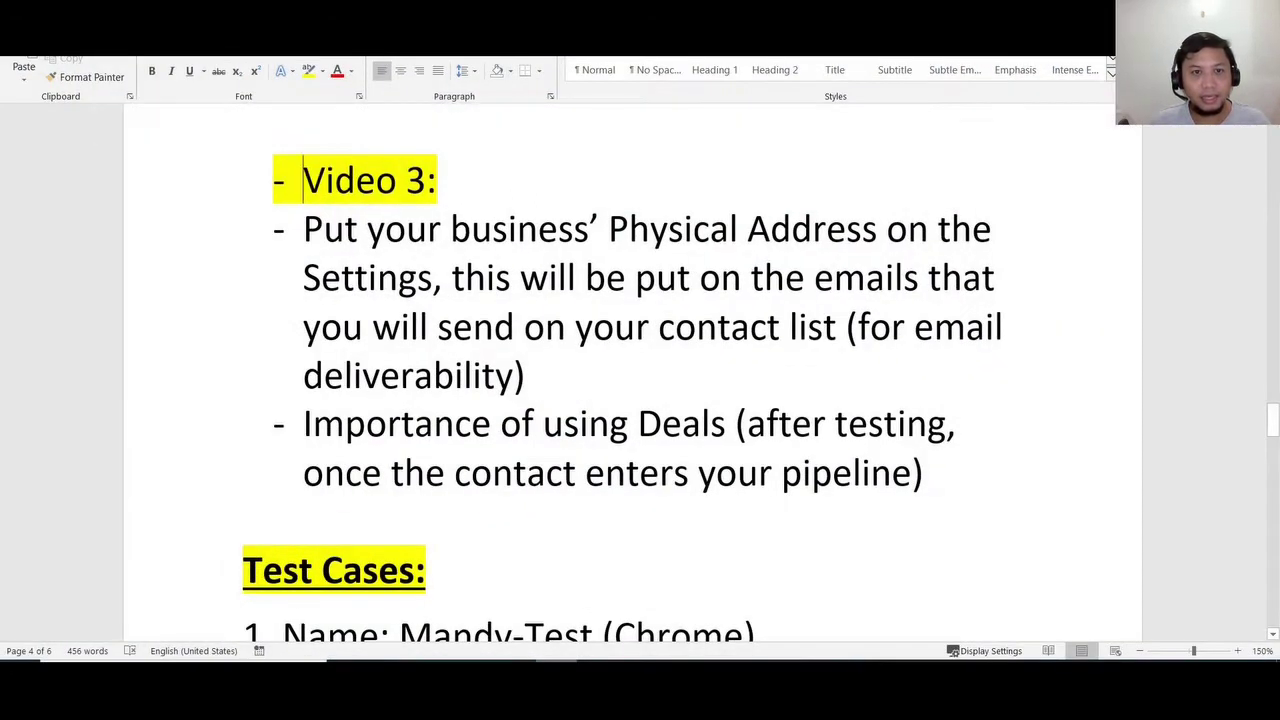
scroll(536, 330, down, 3)
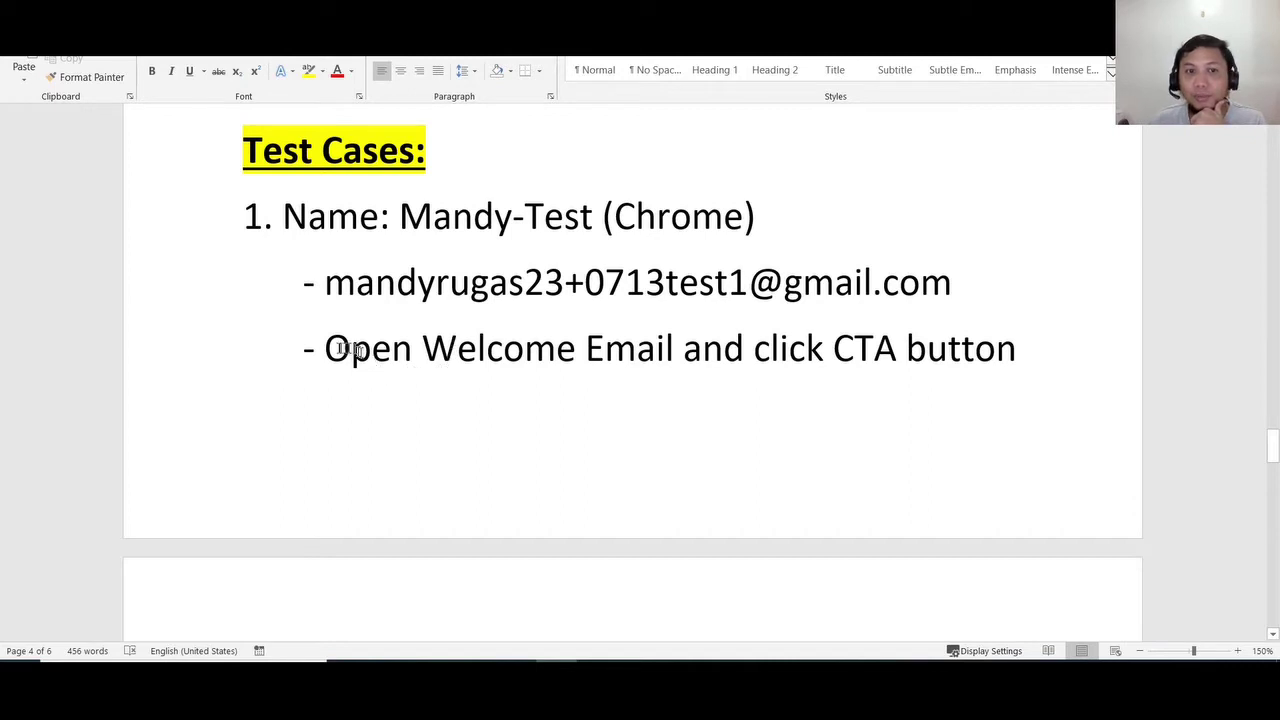
click(327, 348)
drag(477, 358, 936, 375)
click(740, 360)
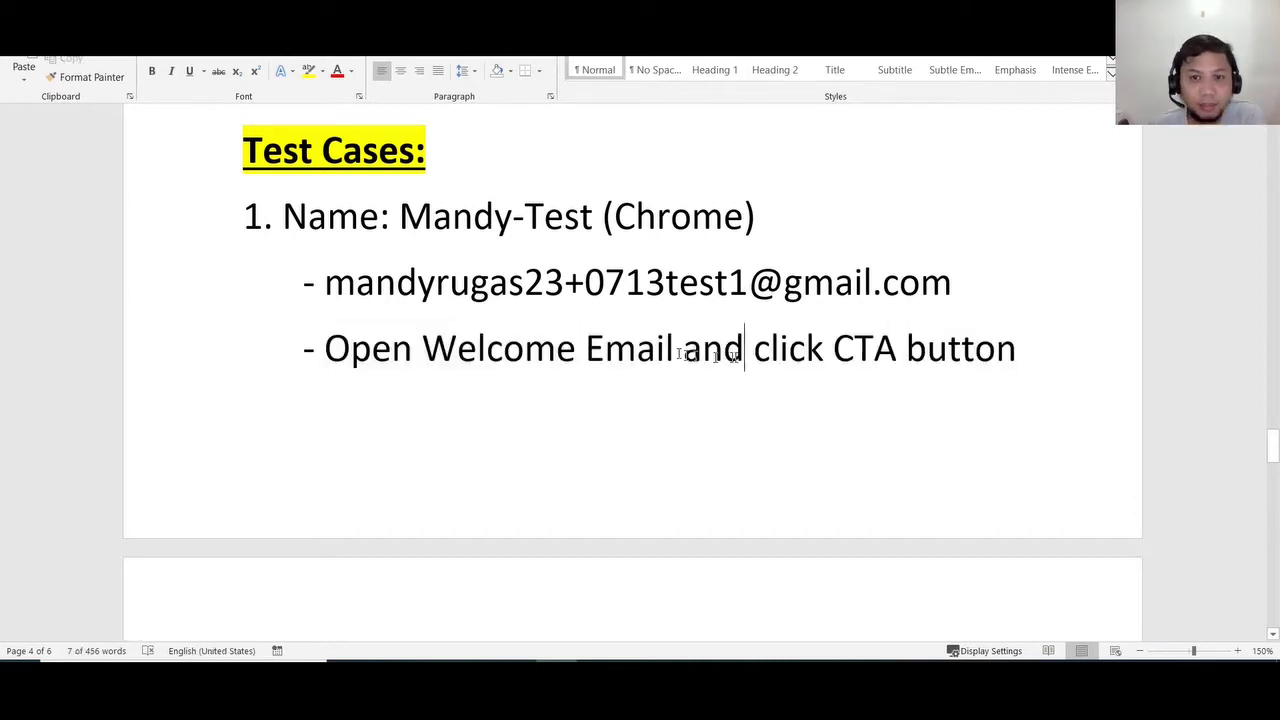
scroll(615, 355, down, 3)
scroll(612, 357, down, 7)
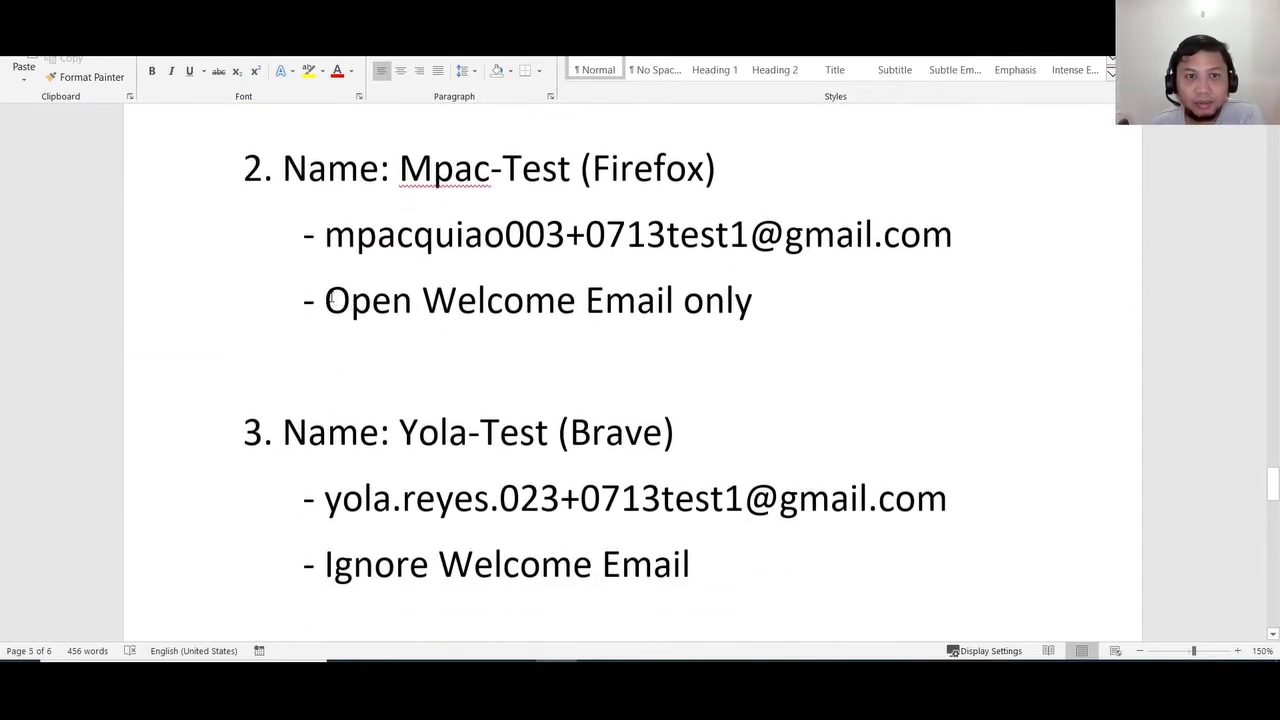
drag(330, 300, 760, 326)
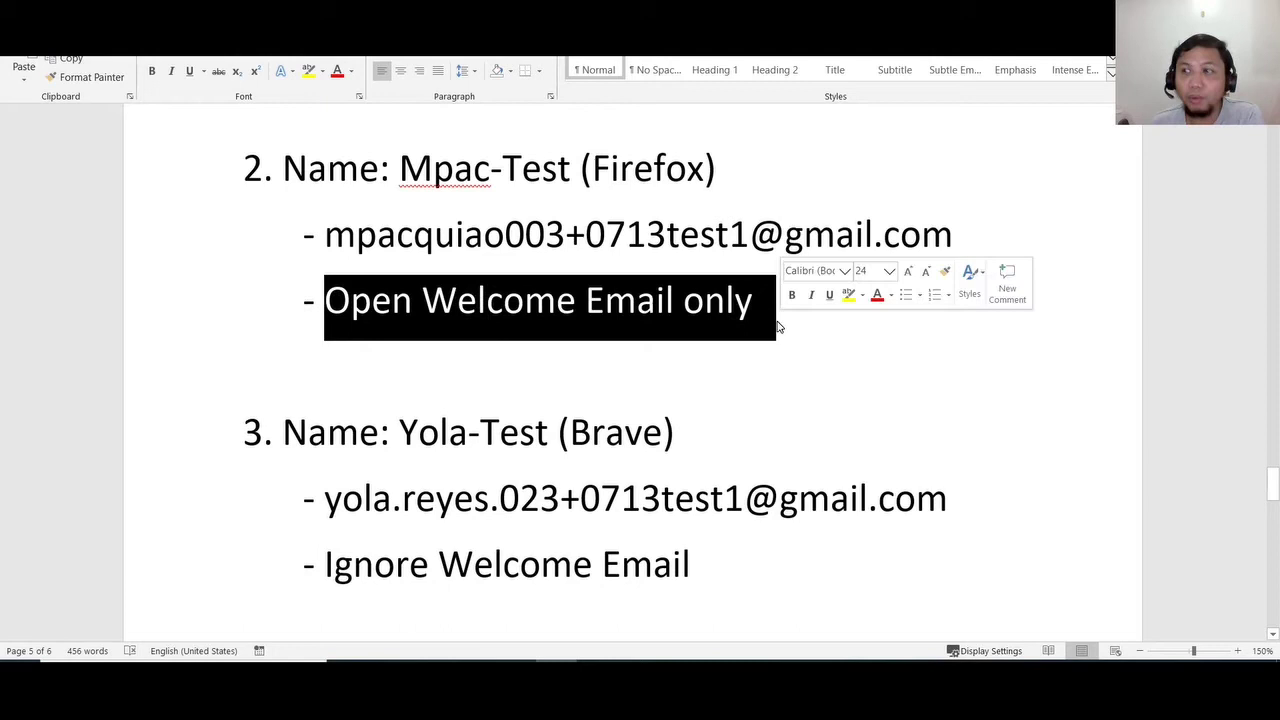
click(707, 311)
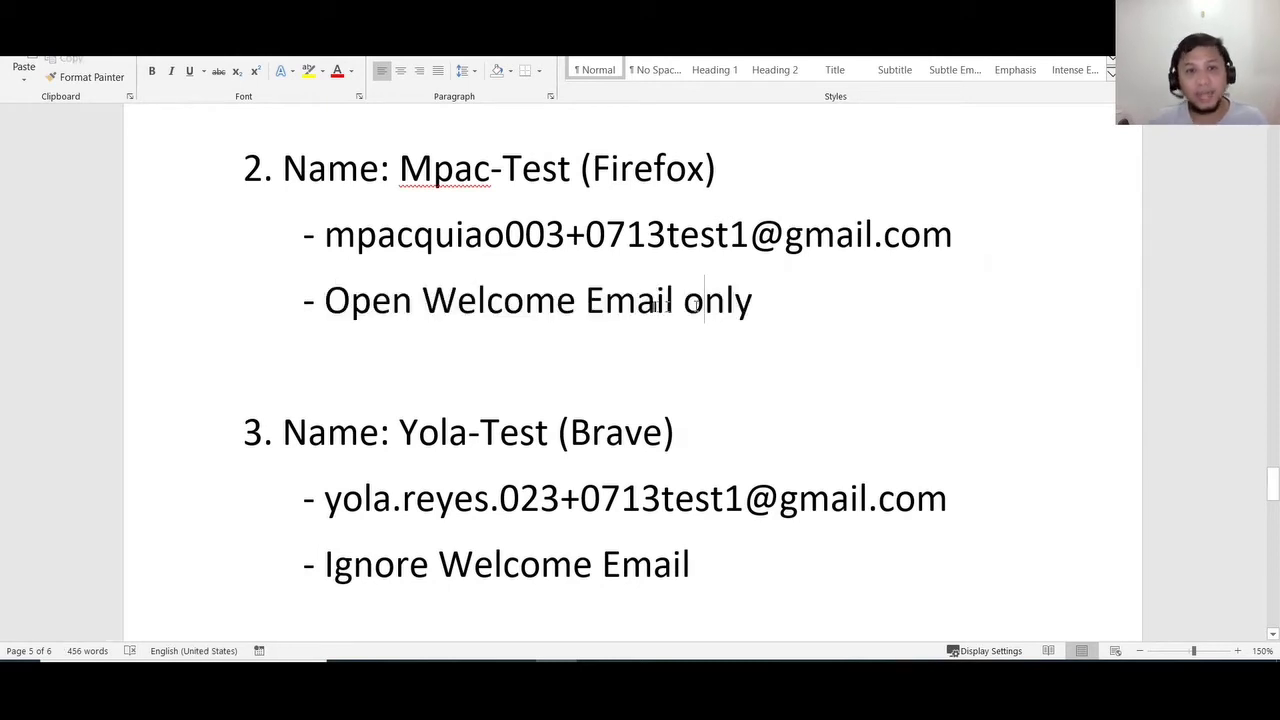
scroll(565, 340, down, 3)
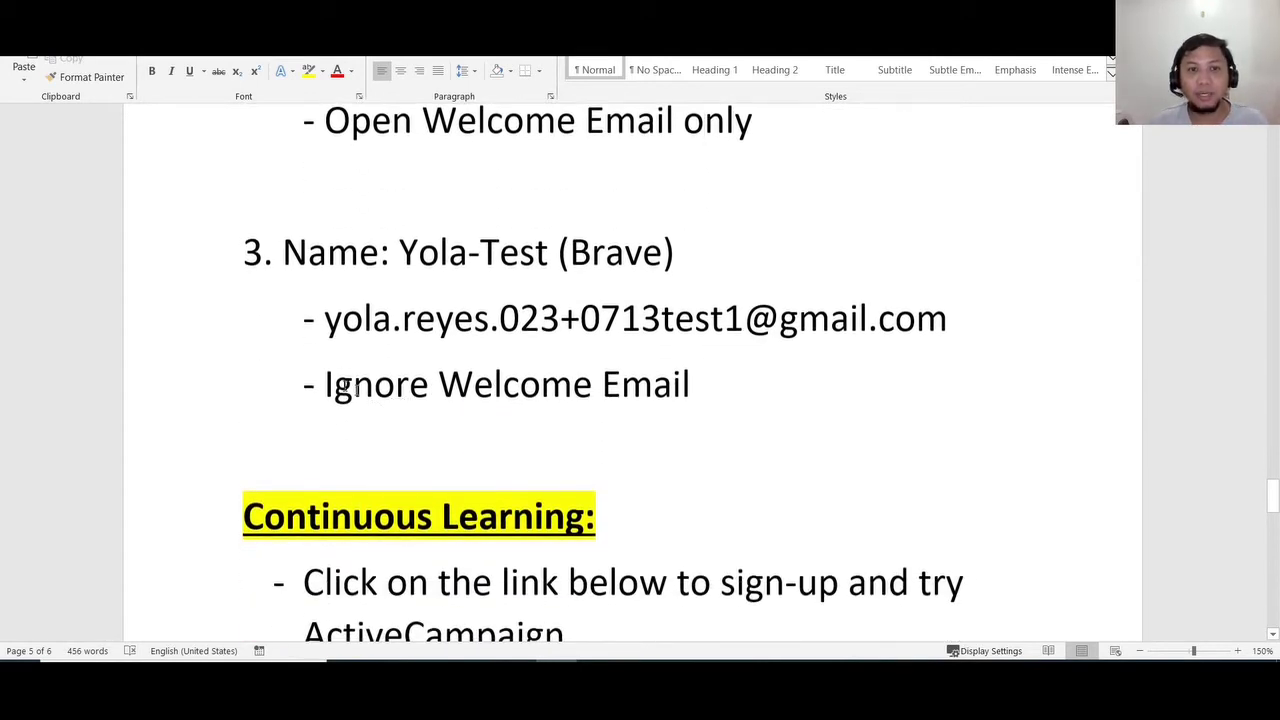
scroll(414, 384, up, 4)
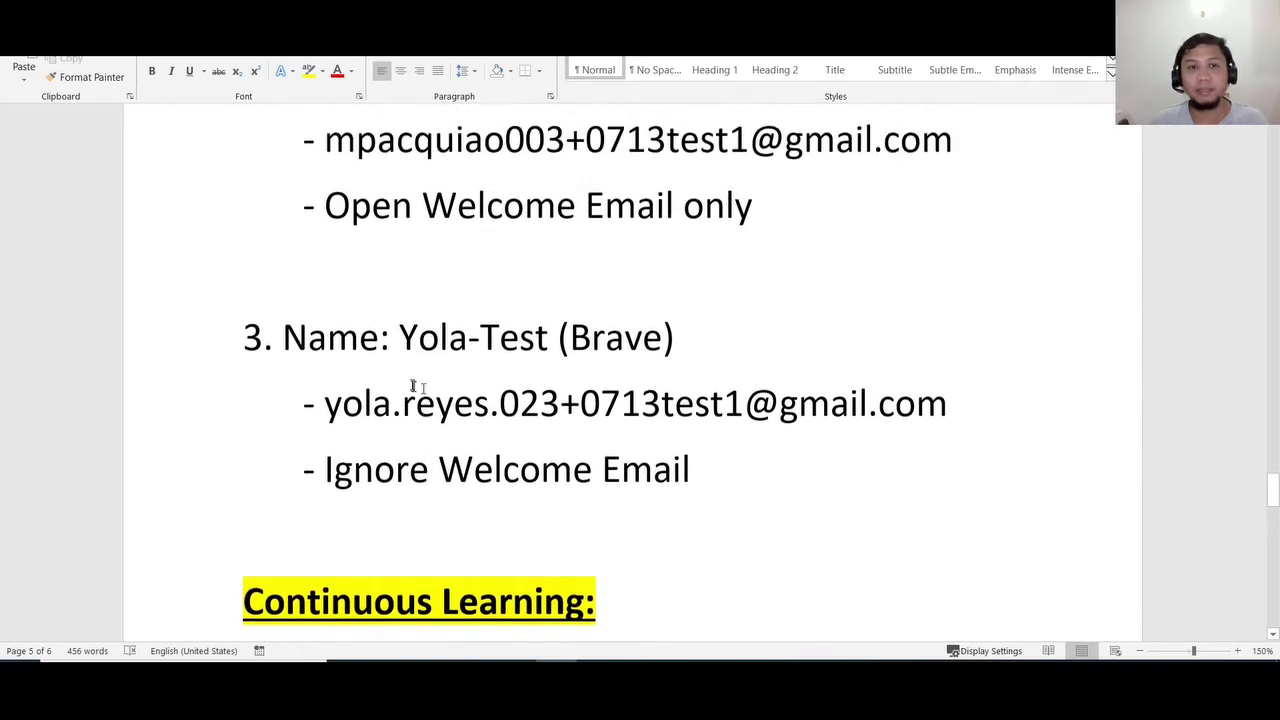
scroll(830, 220, up, 3)
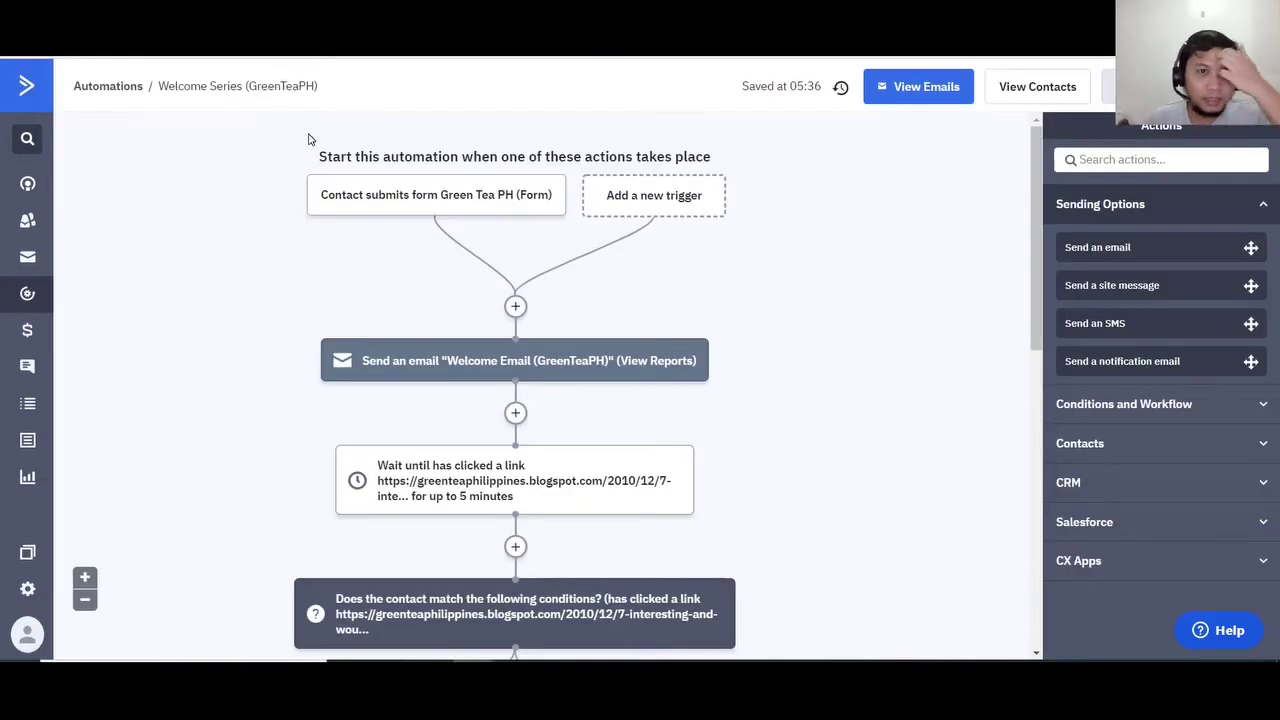
- Examine the Welcome Series (GreenTeaPH) automation, from the welcome email and 5-minute wait through the conditions to the tag and deal actions
scroll(258, 328, down, 3)
scroll(258, 328, up, 1)
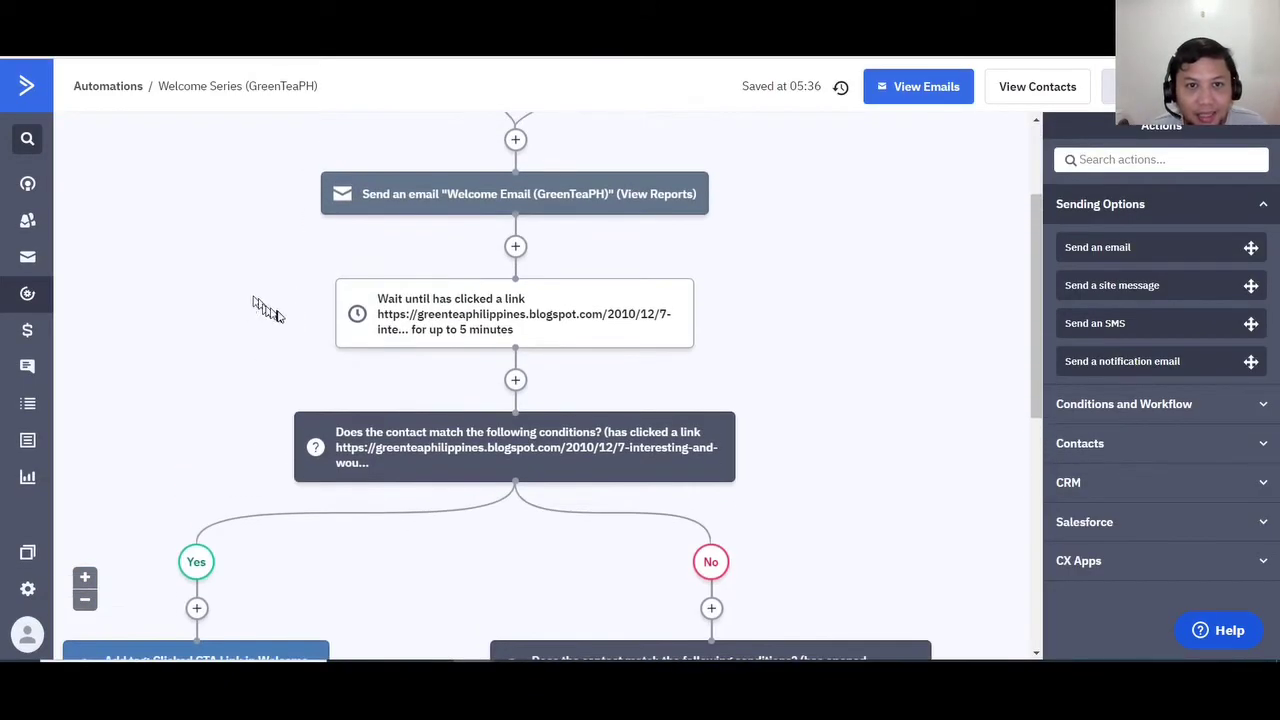
mouse_move(469, 347)
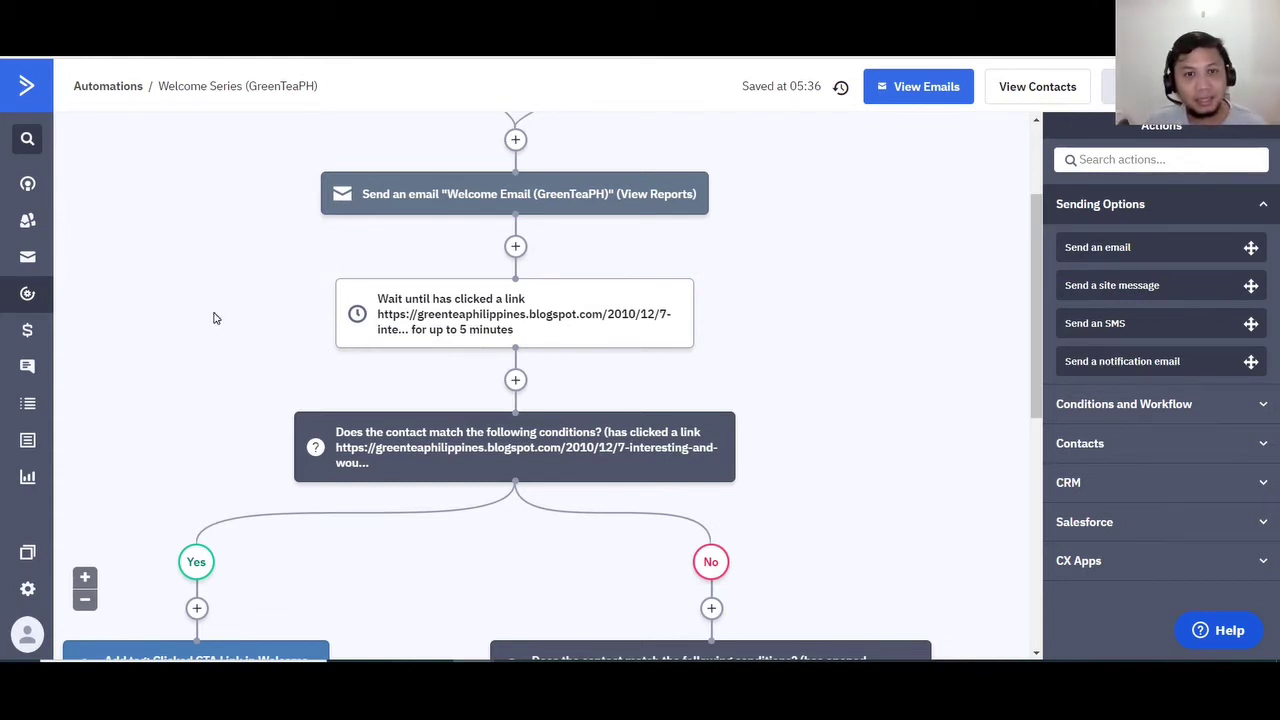
scroll(183, 337, down, 3)
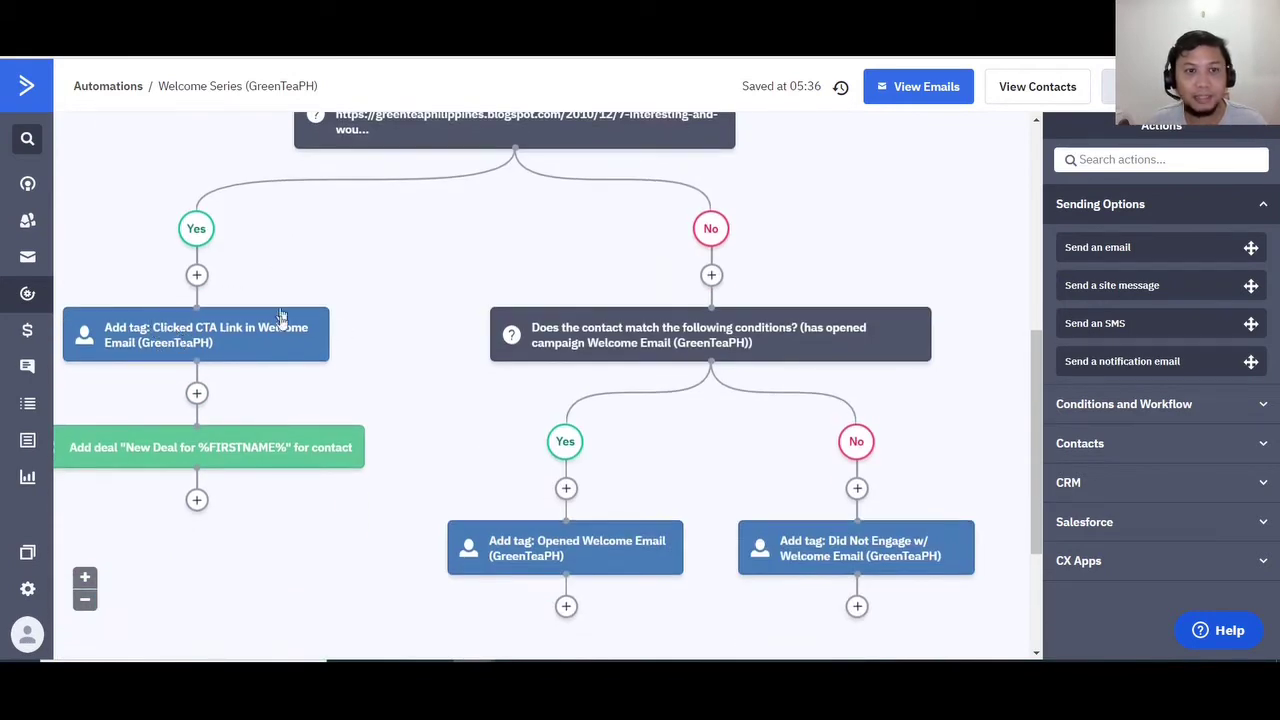
scroll(210, 348, up, 3)
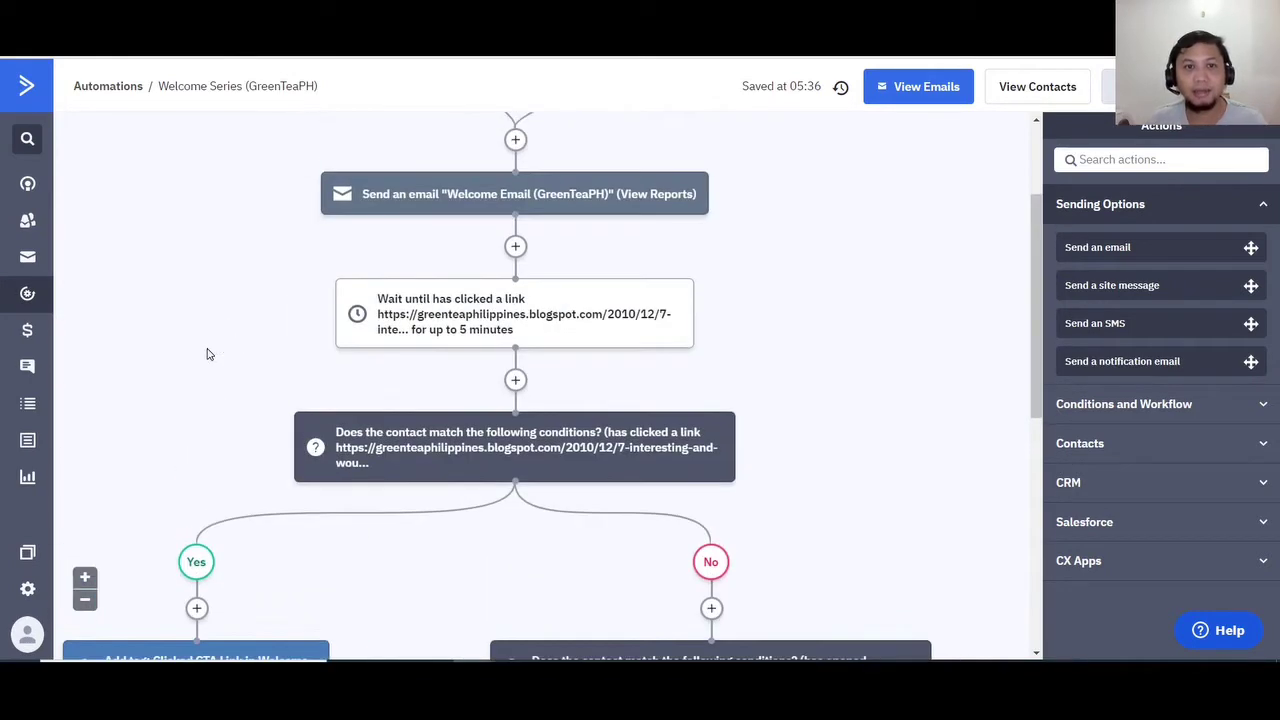
scroll(228, 357, down, 1)
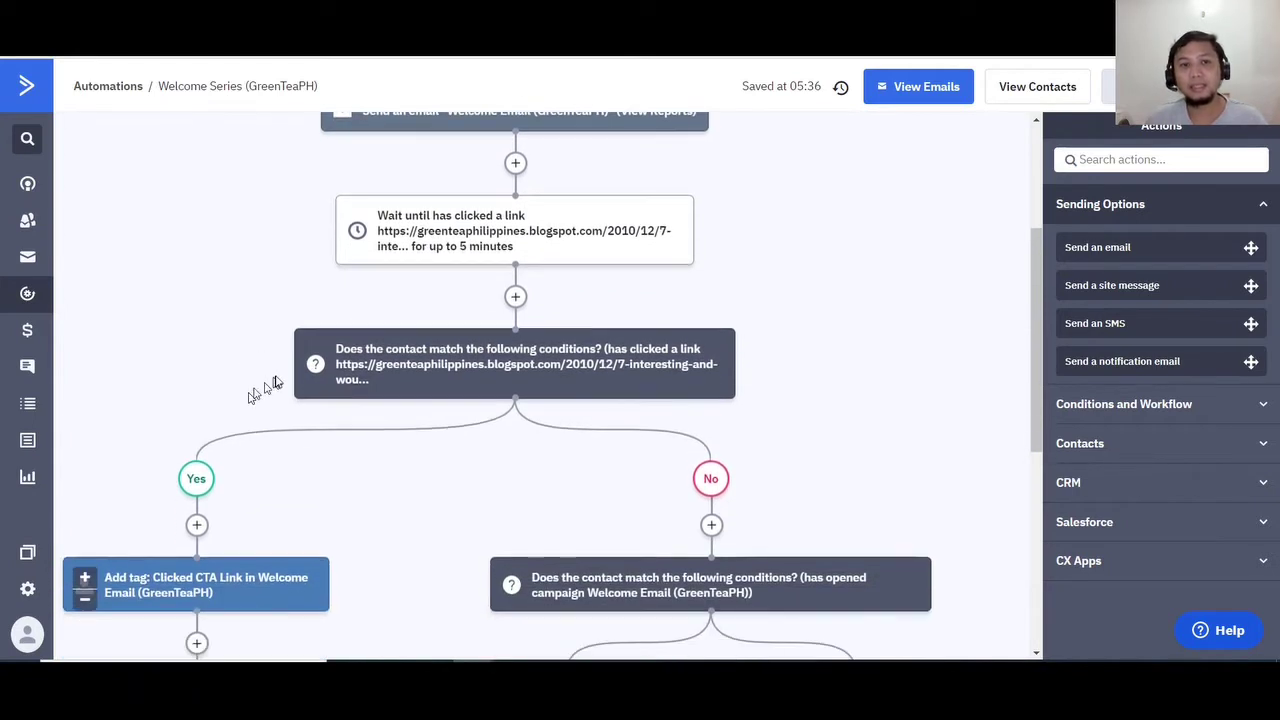
scroll(280, 395, down, 2)
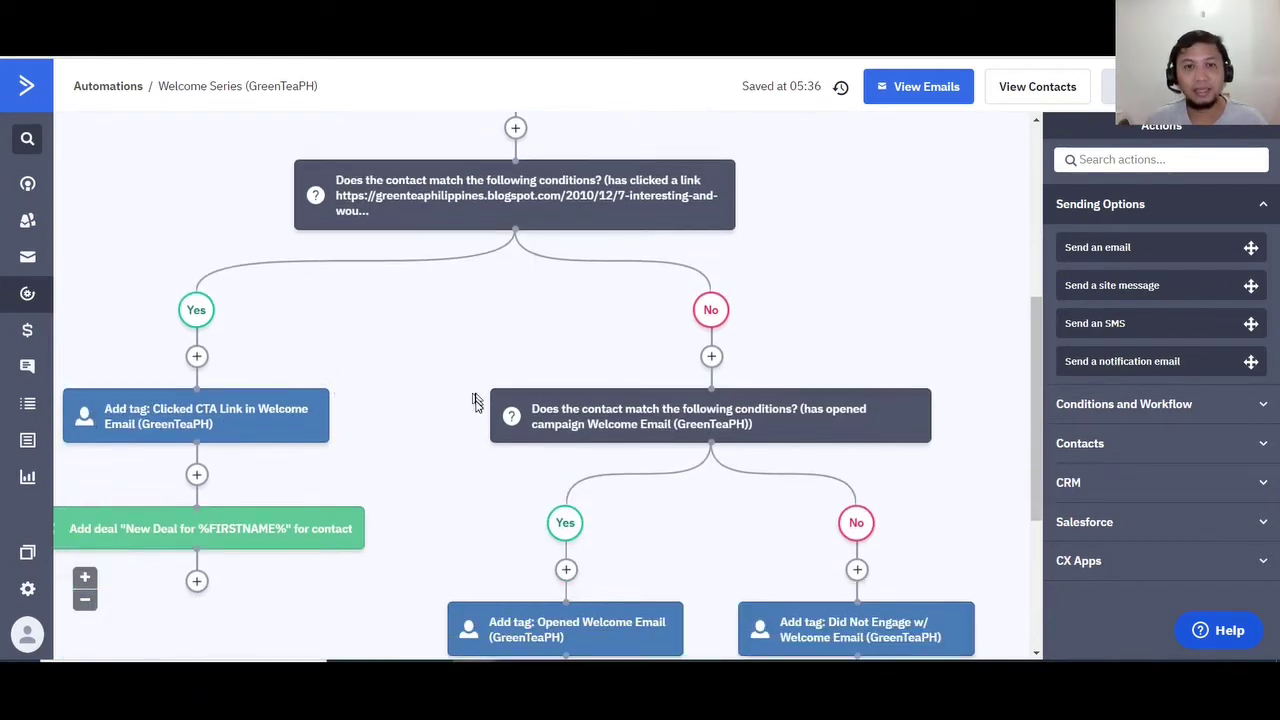
scroll(474, 403, down, 1)
scroll(471, 407, down, 2)
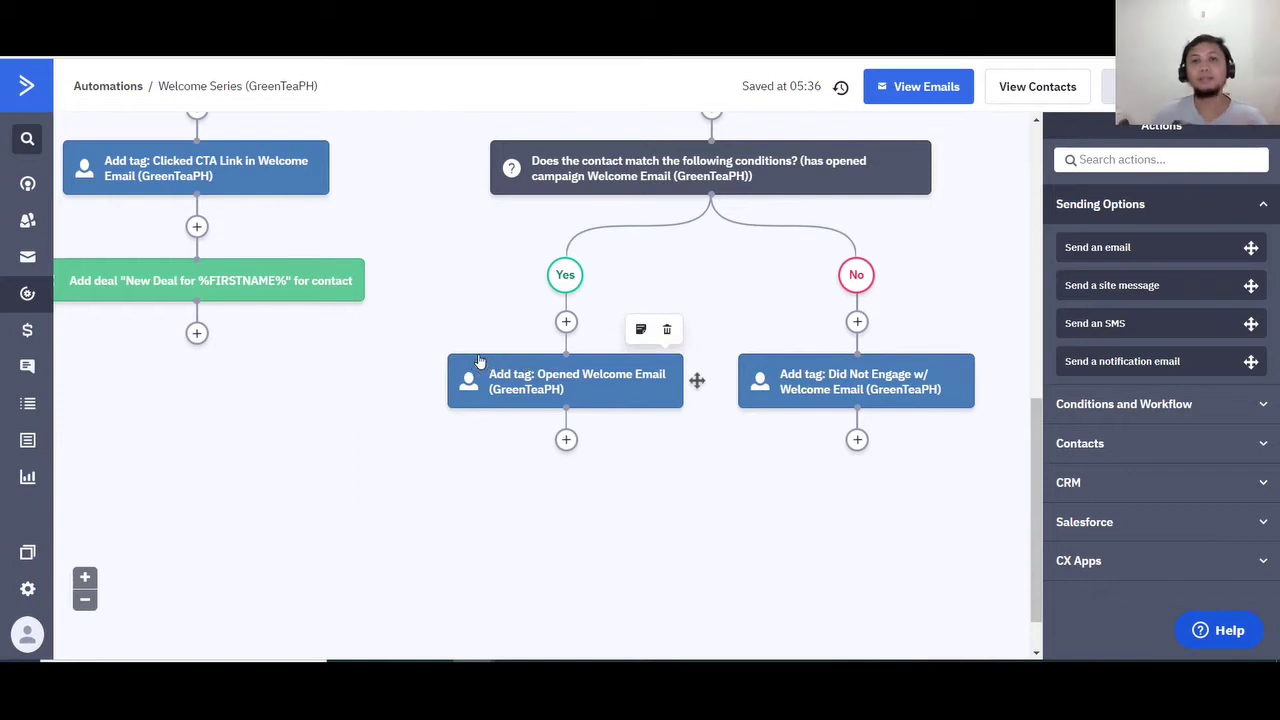
scroll(413, 343, up, 2)
scroll(413, 343, up, 1)
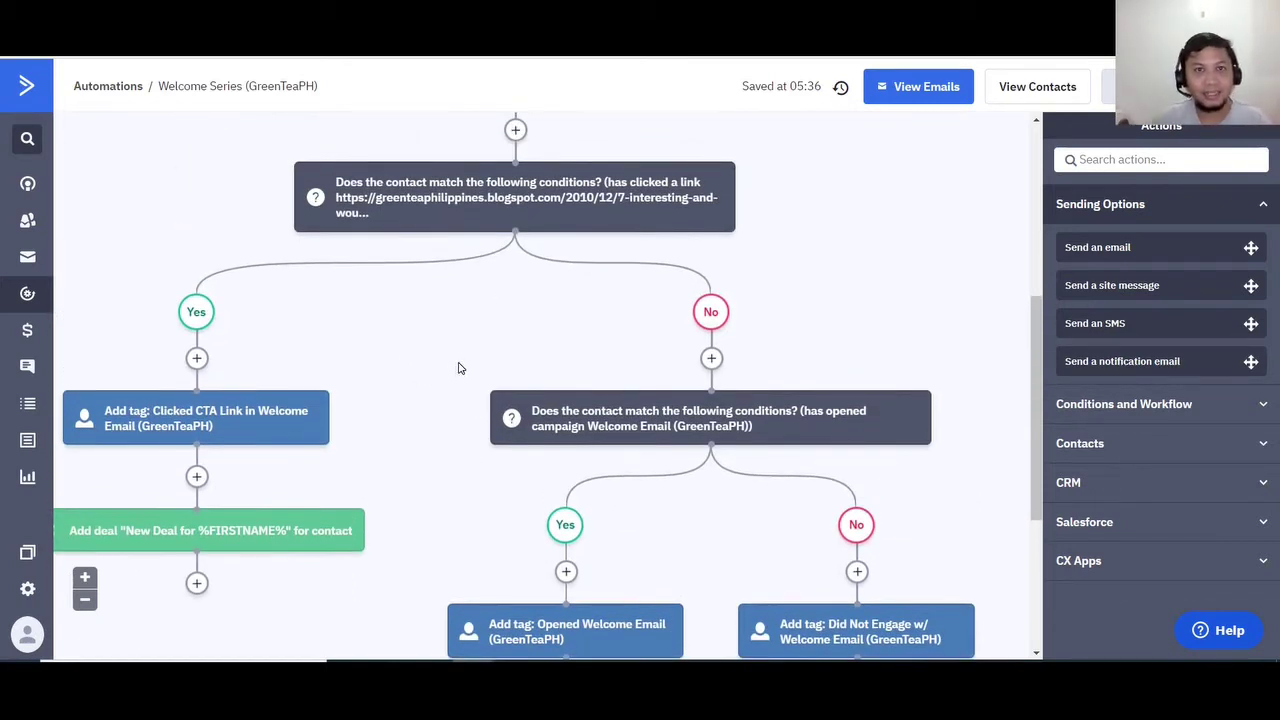
scroll(432, 330, up, 1)
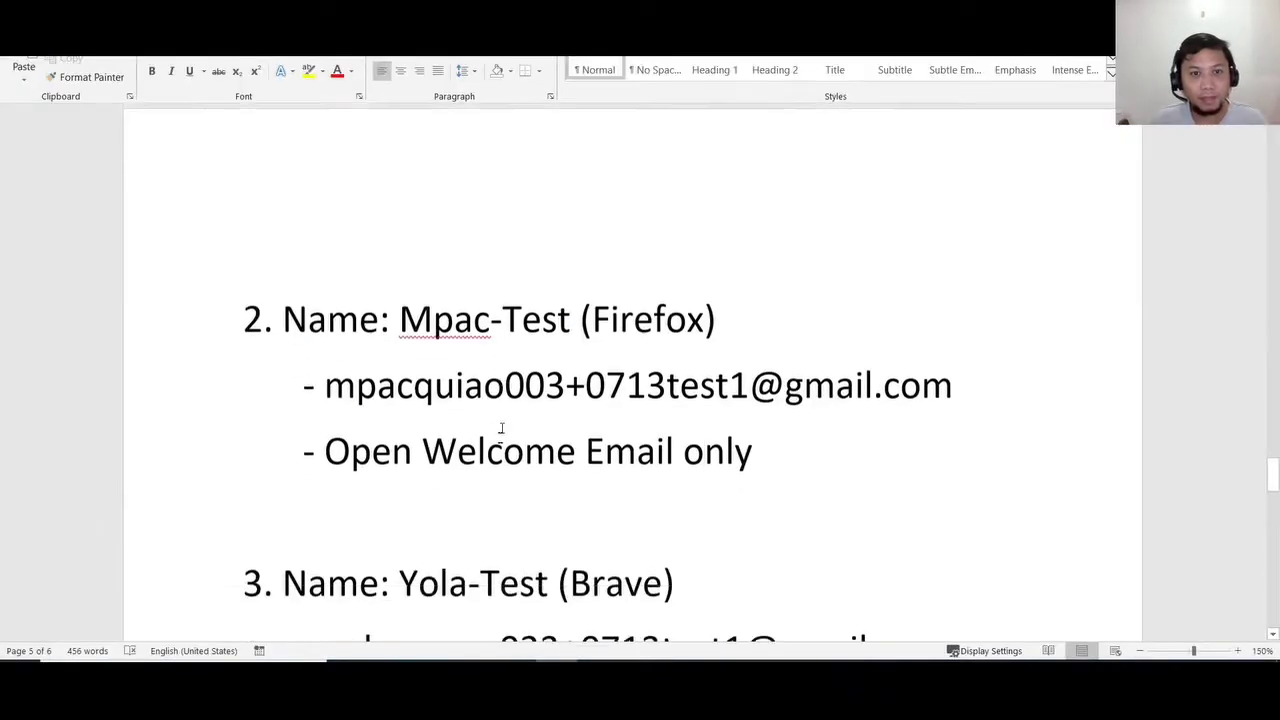
- Copy the first test case's contact name from the Word document into the name field of the Green Tea Philippines subscription form
scroll(506, 431, up, 5)
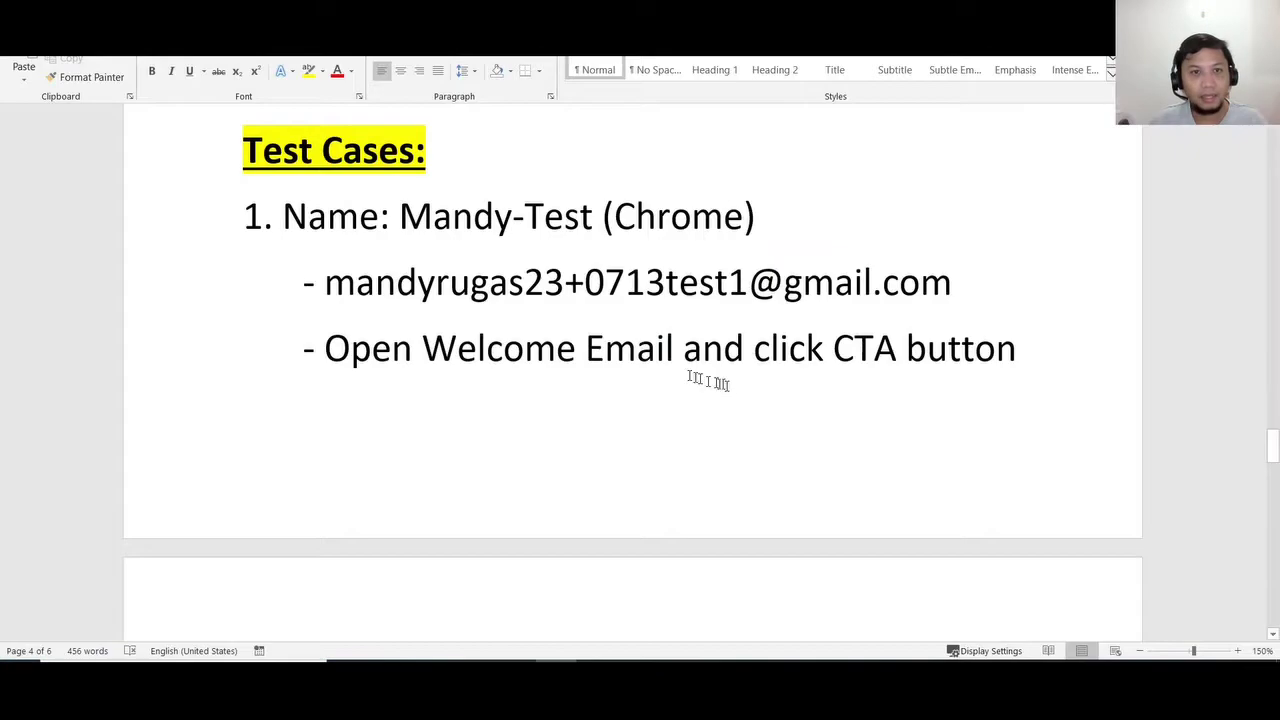
drag(418, 211, 587, 226)
key(ctrl+c)
key(alt+Tab)
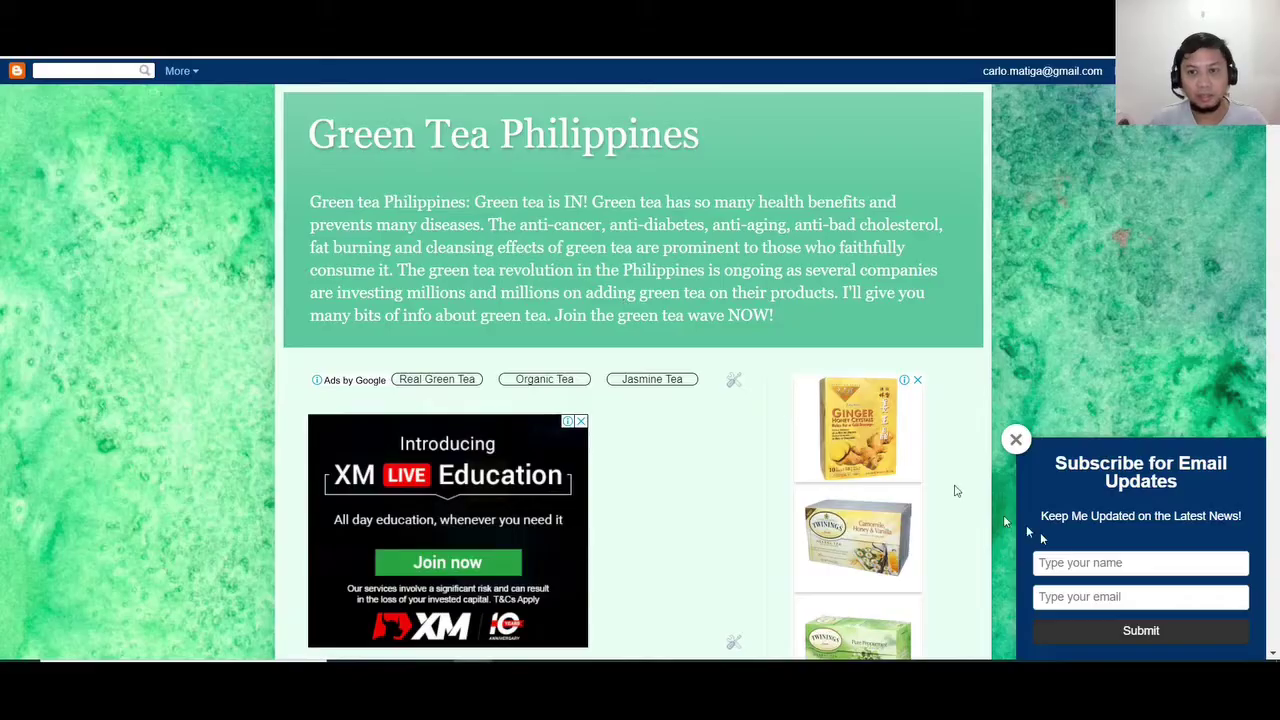
click(1090, 562)
key(ctrl+v)
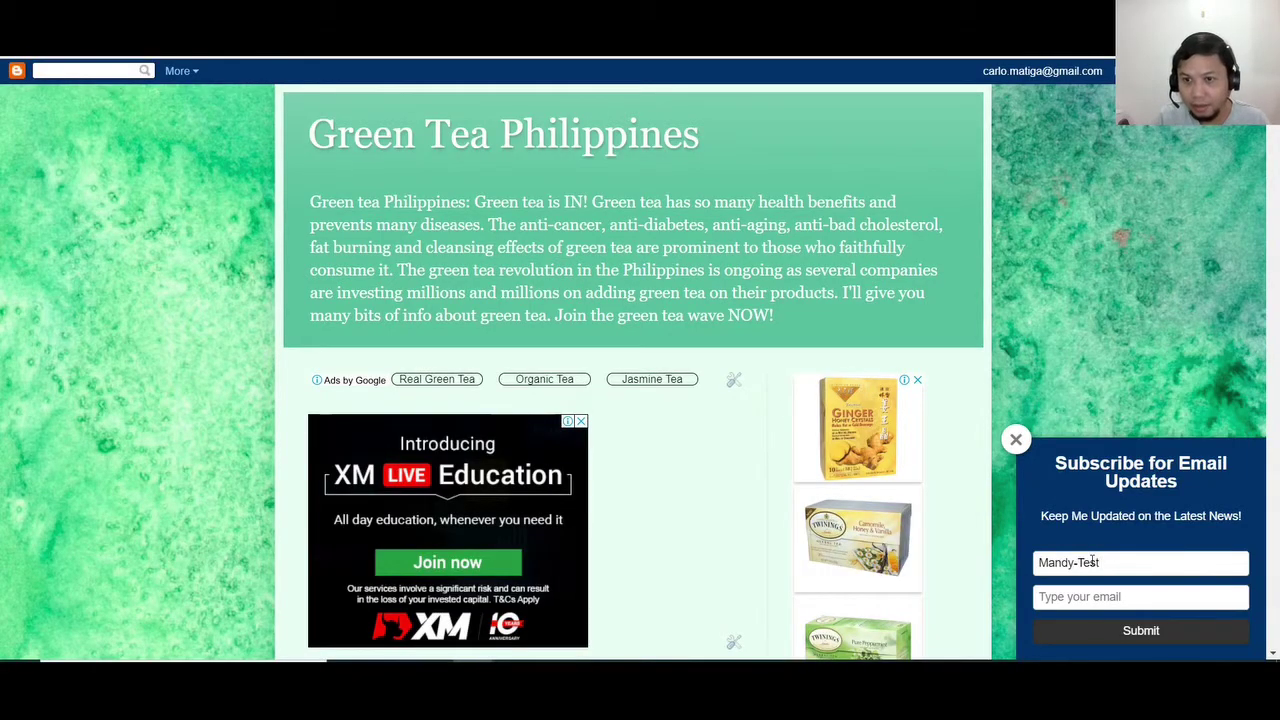
- Copy the first test case's email address from the Word document into the subscription form and submit it
key(alt+Tab)
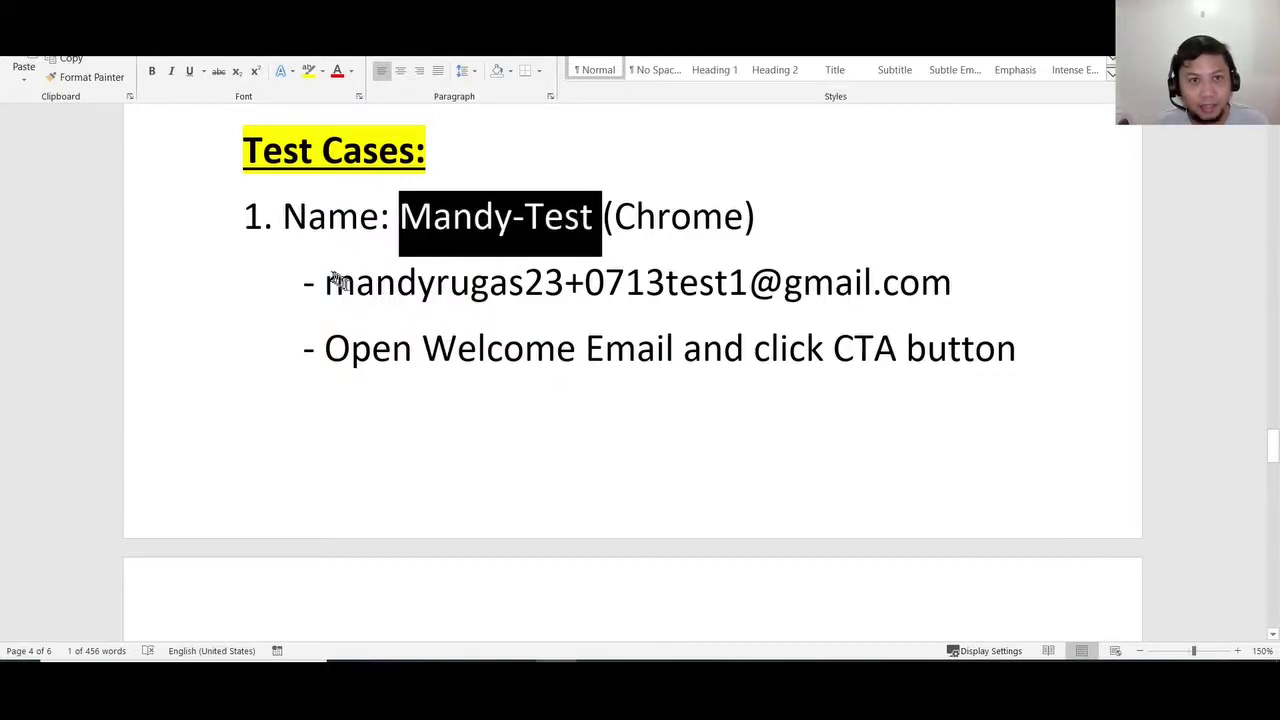
drag(330, 281, 886, 286)
key(ctrl+c)
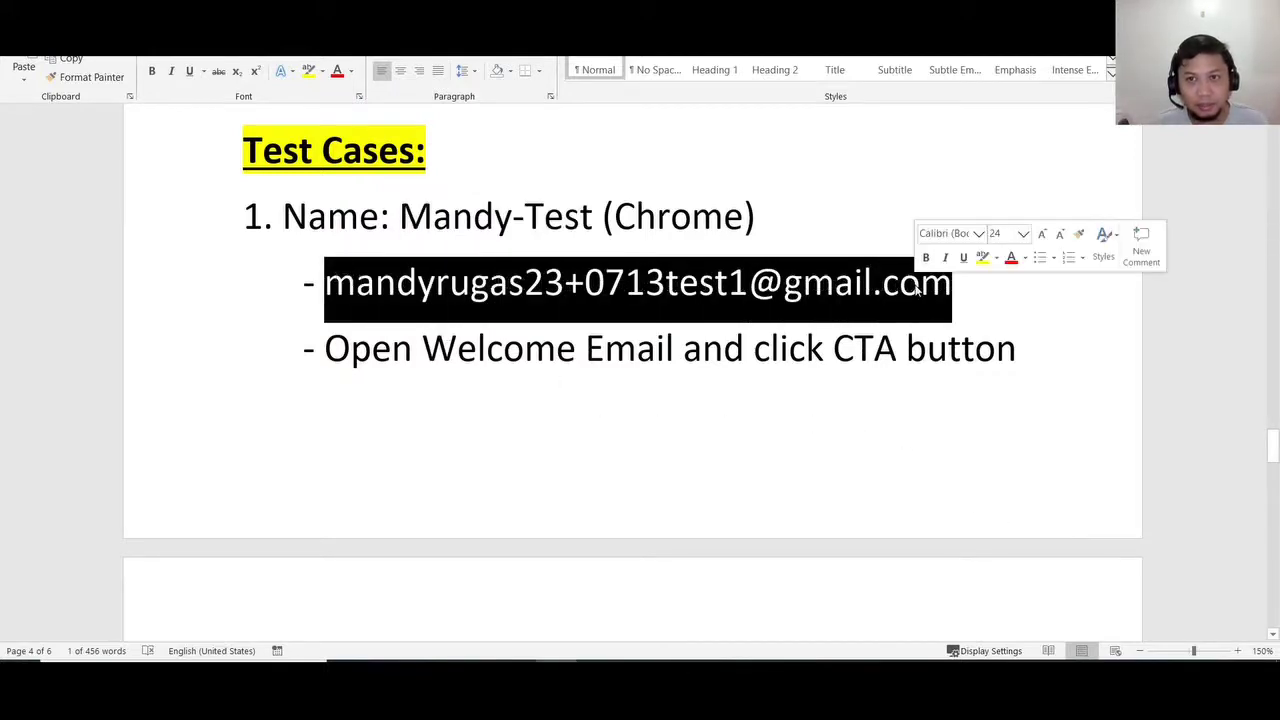
key(alt+Tab)
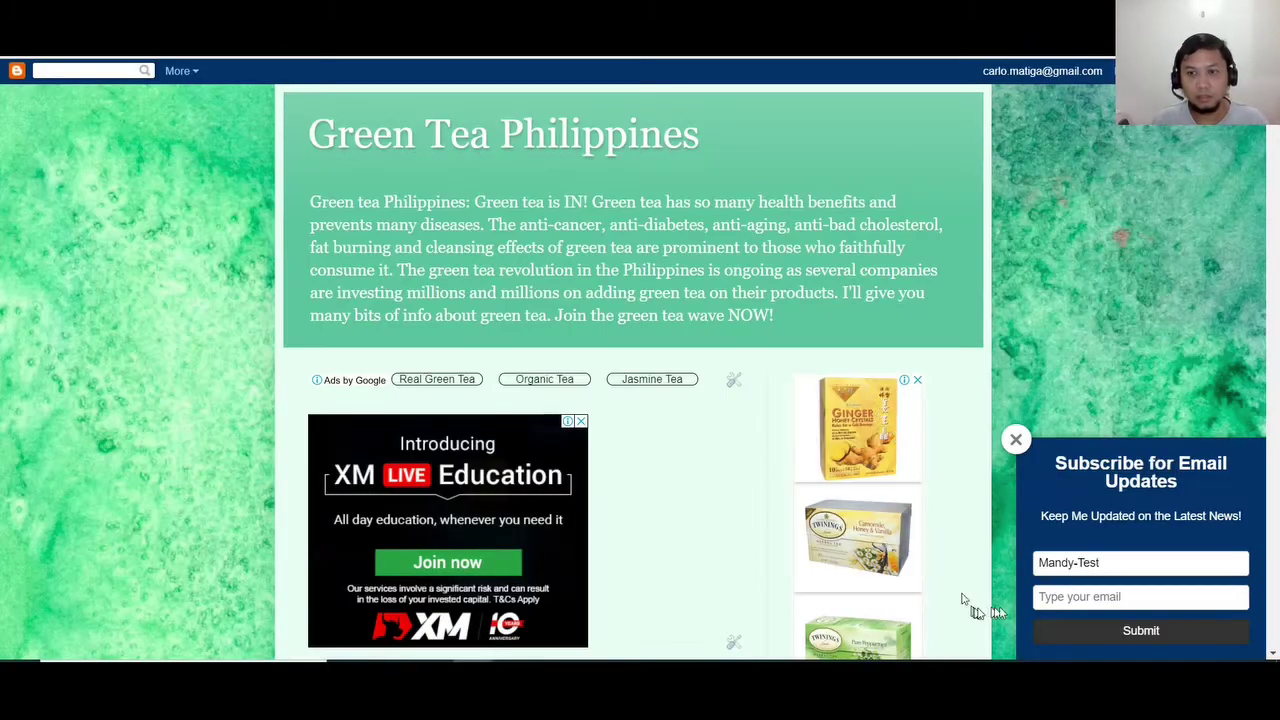
click(1045, 597)
key(ctrl+v)
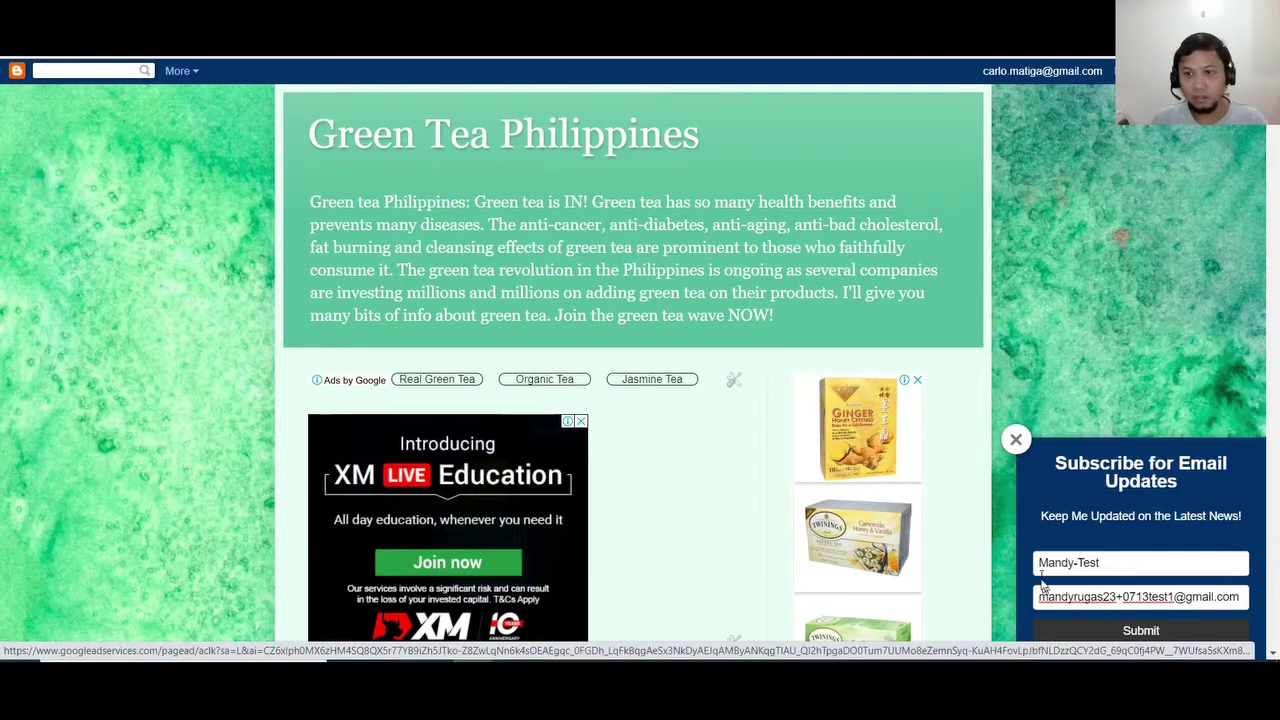
click(1128, 632)
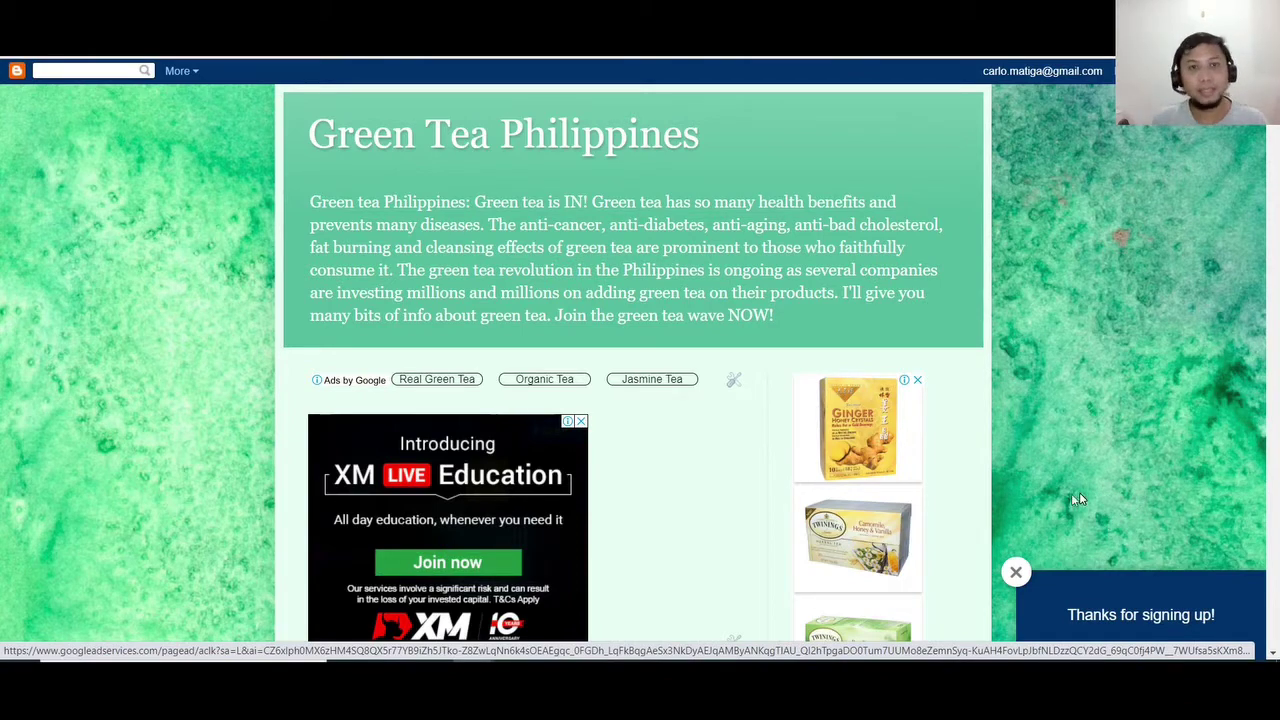
- Switch to the test contact's Gmail inbox, open the Newsletter - Green Tea PH confirmation email and confirm the subscription
mouse_move(473, 690)
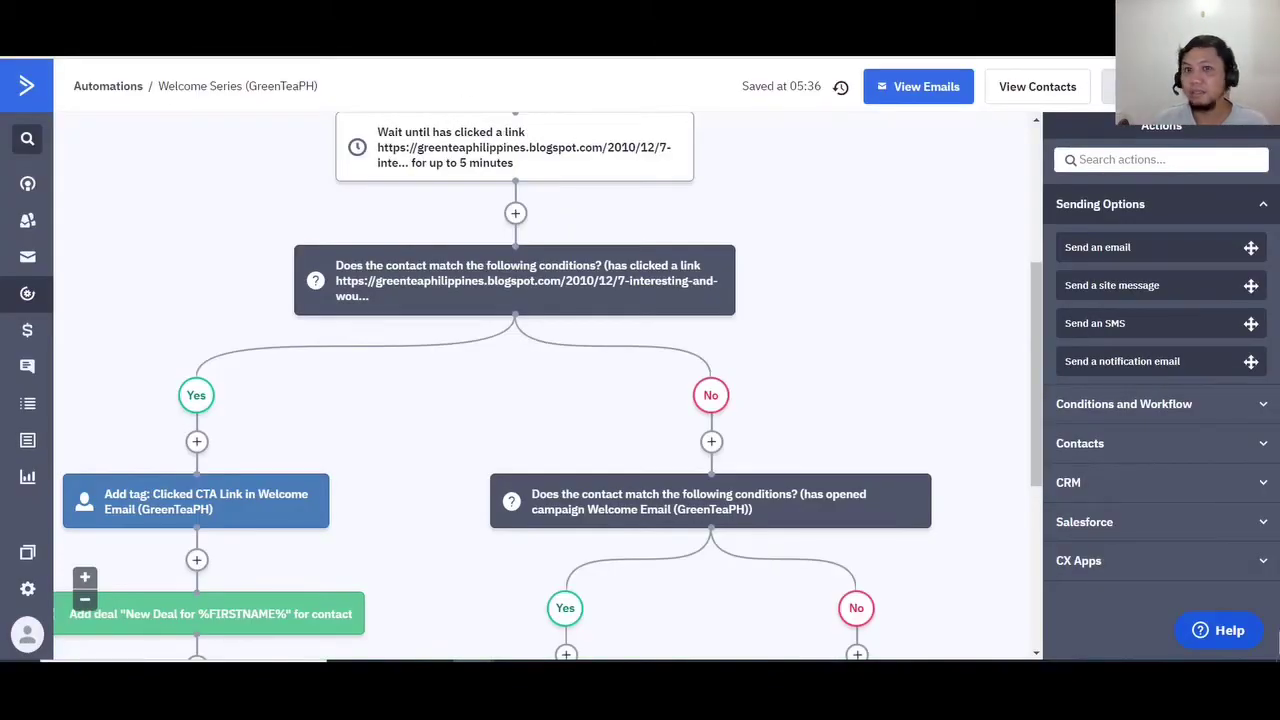
key(alt+Tab)
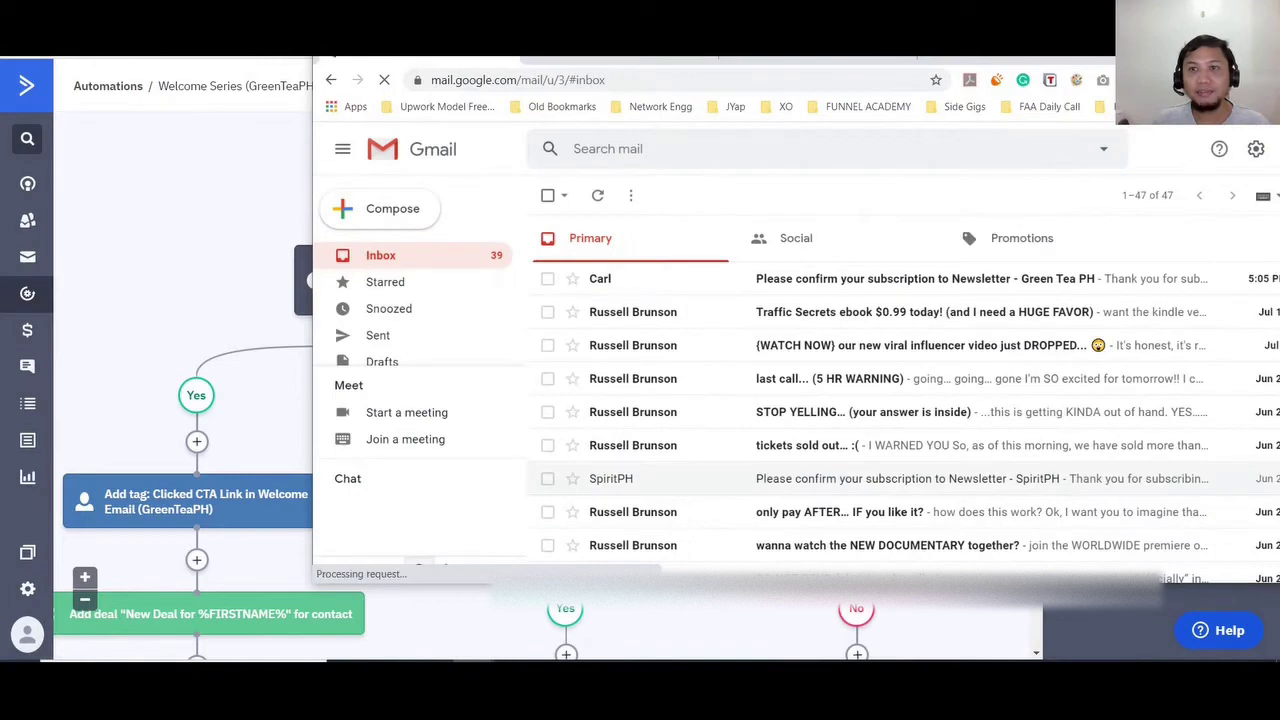
double_click(760, 48)
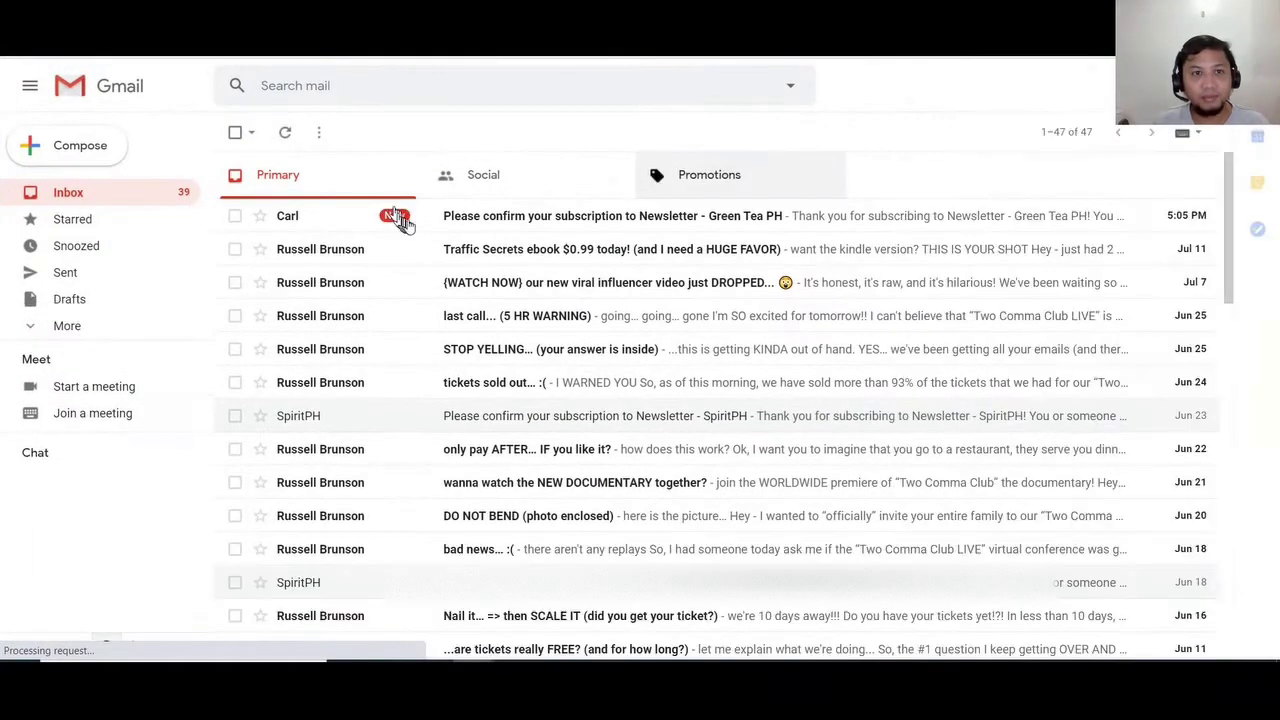
click(578, 228)
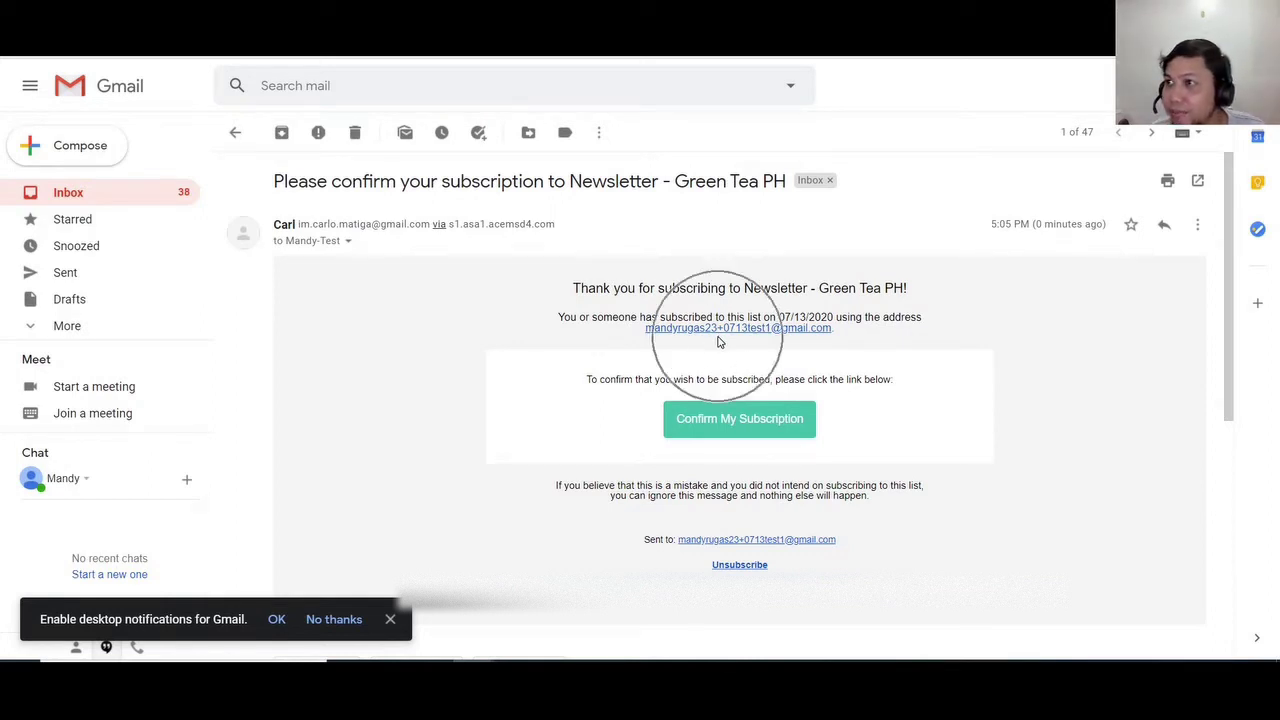
click(740, 420)
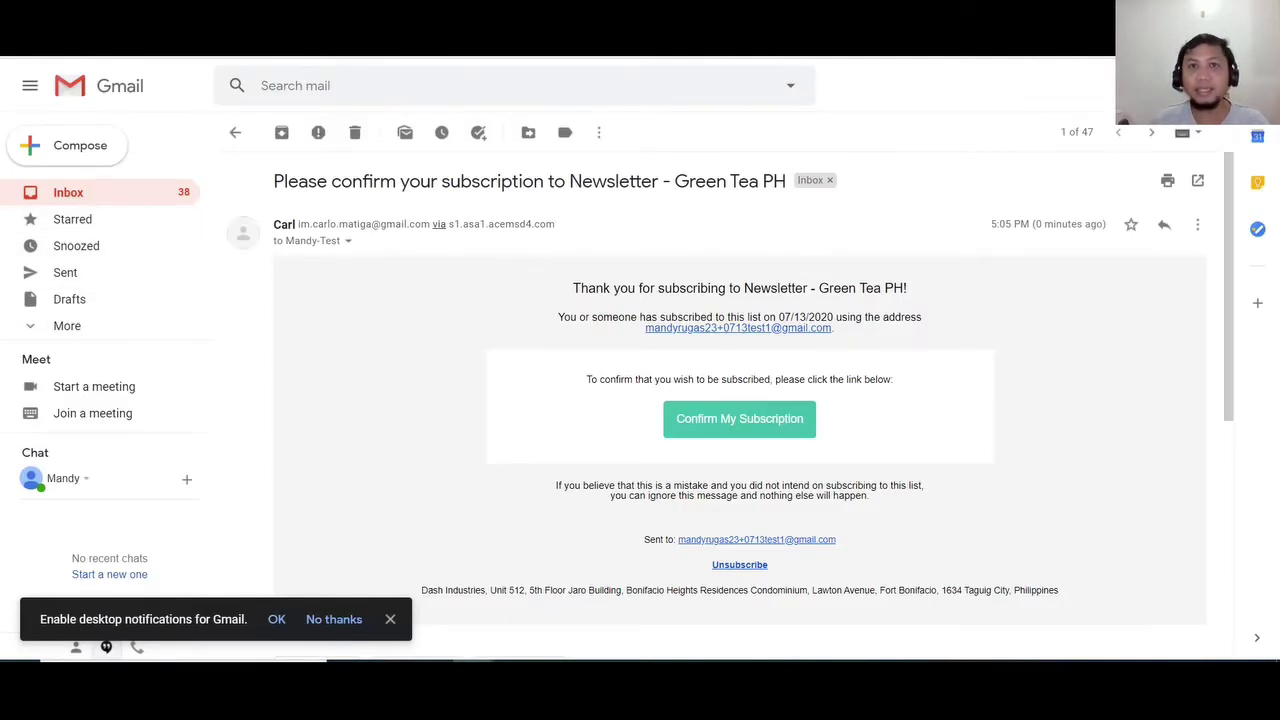
drag(720, 4, 1279, 120)
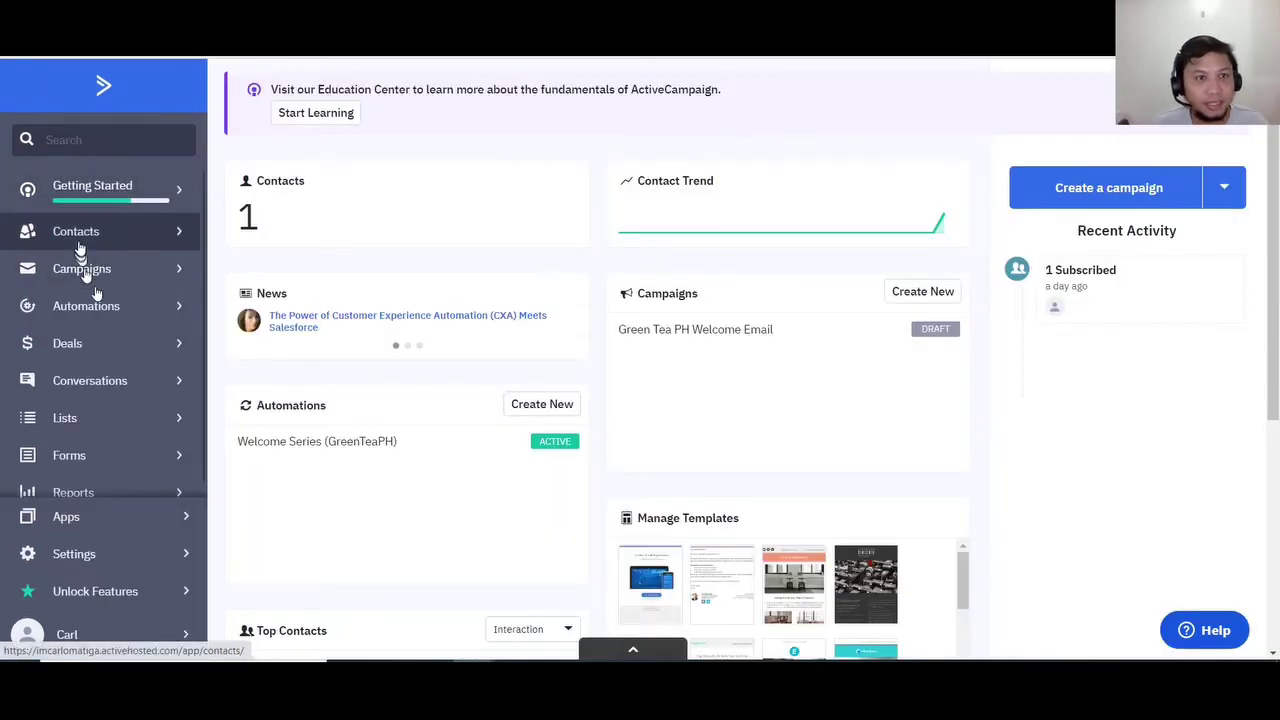
- Open the first test contact's record from the ActiveCampaign contacts and review its tags, list, automation and recent activities
click(80, 243)
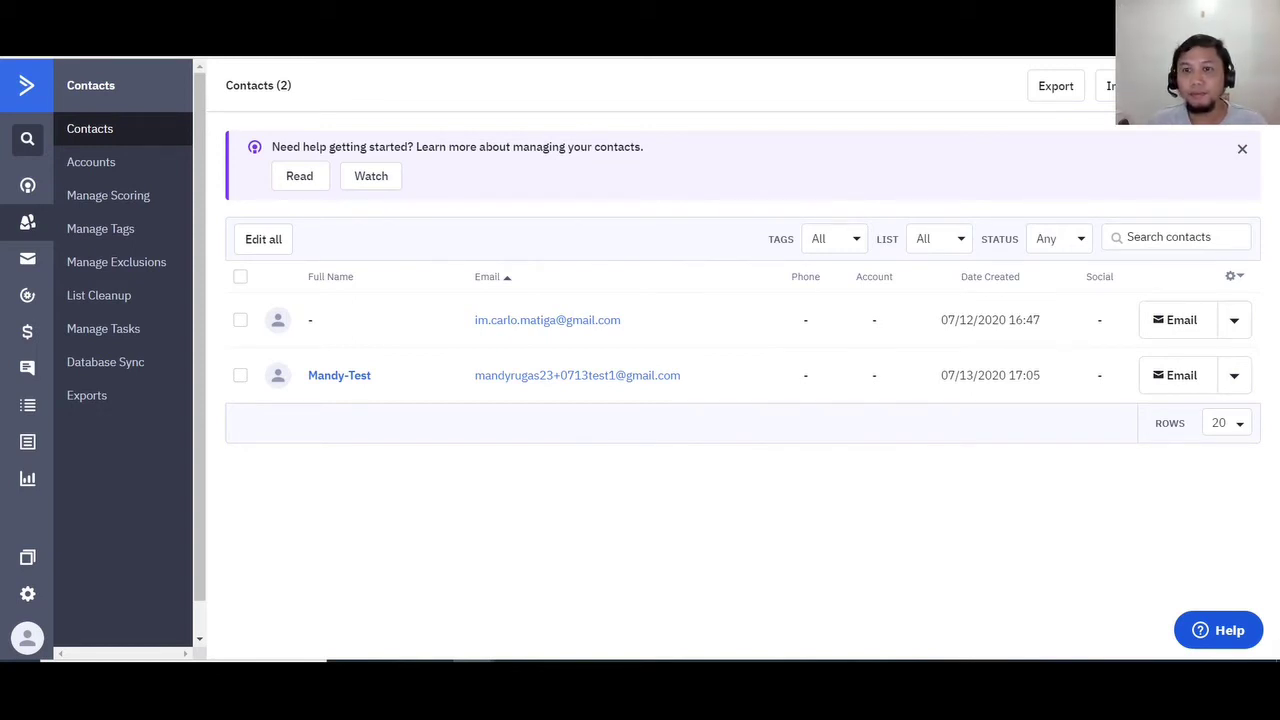
click(334, 387)
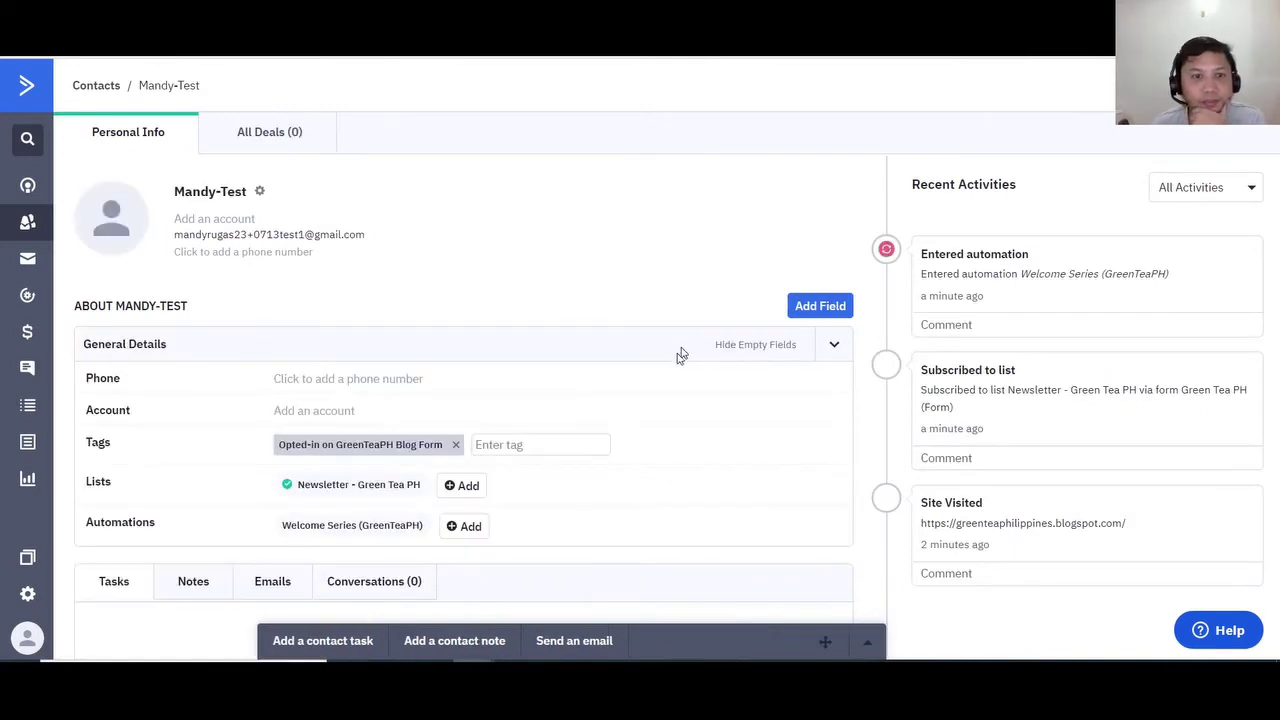
scroll(660, 385, down, 1)
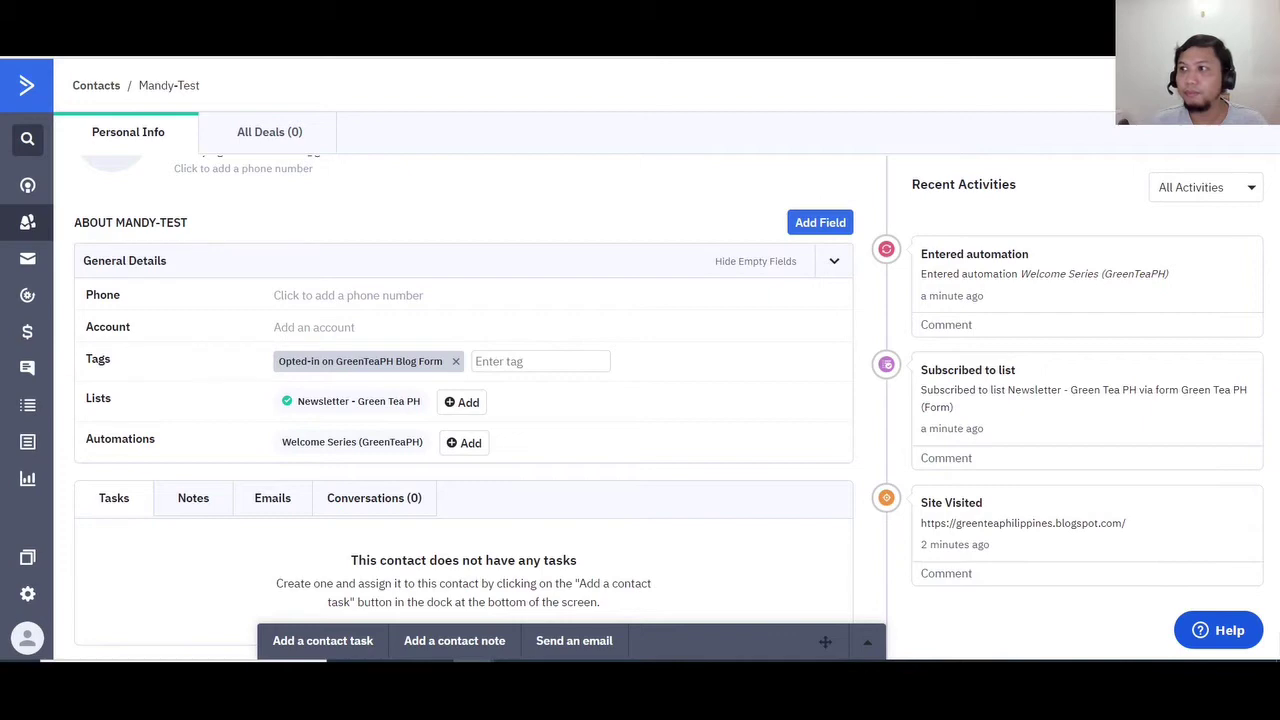
- Switch to the test contact's Gmail inbox, open the "Welcome here's what to expect..." email and read through it
drag(1279, 300, 1017, 74)
double_click(1031, 73)
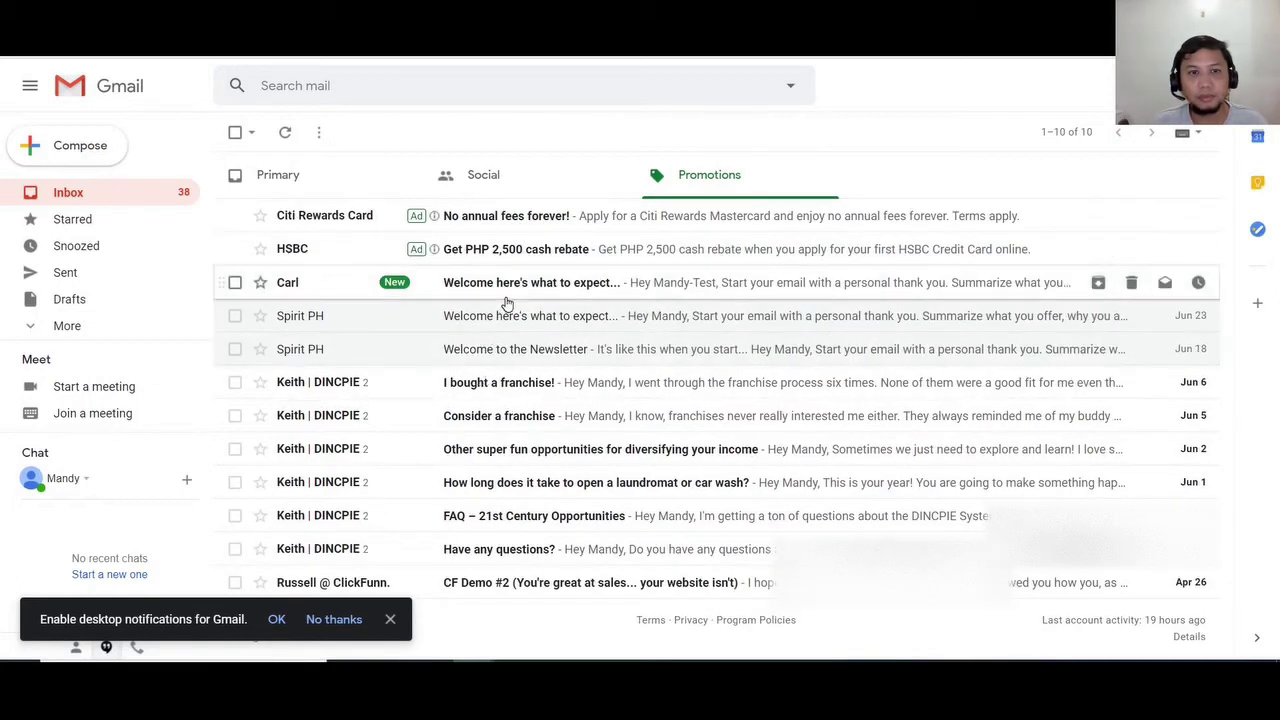
click(506, 296)
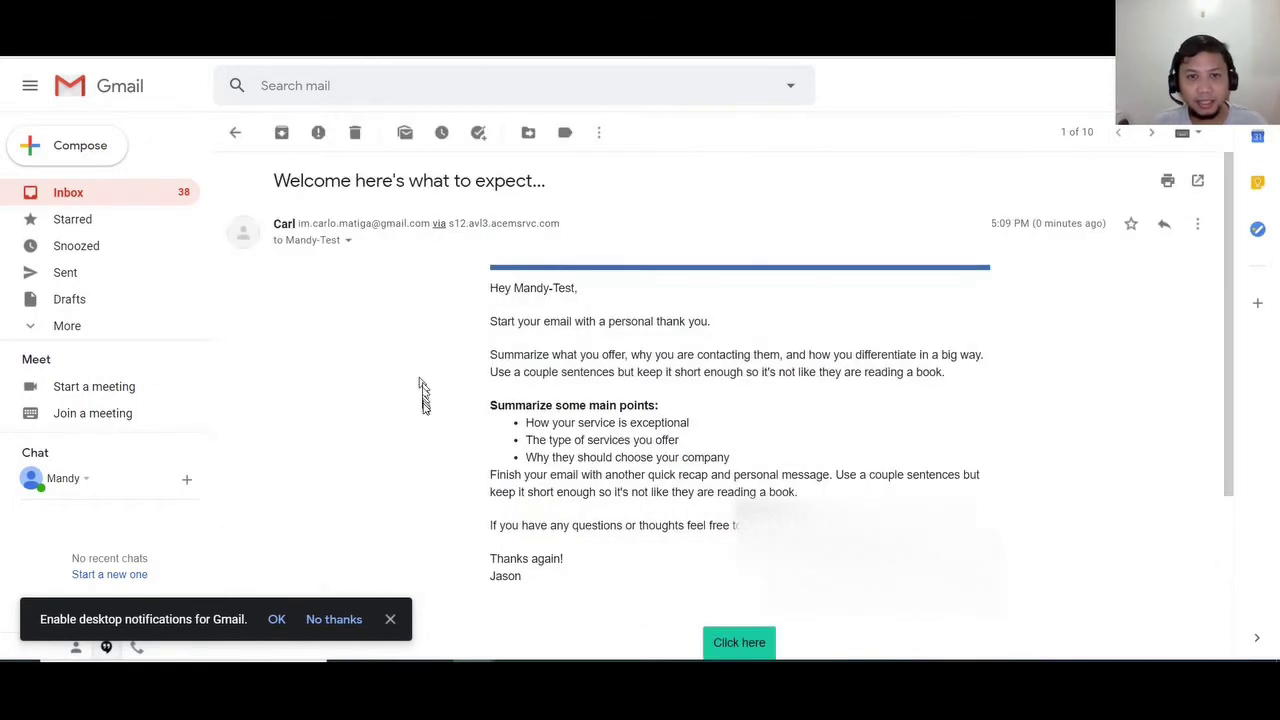
scroll(421, 403, down, 2)
scroll(420, 350, up, 1)
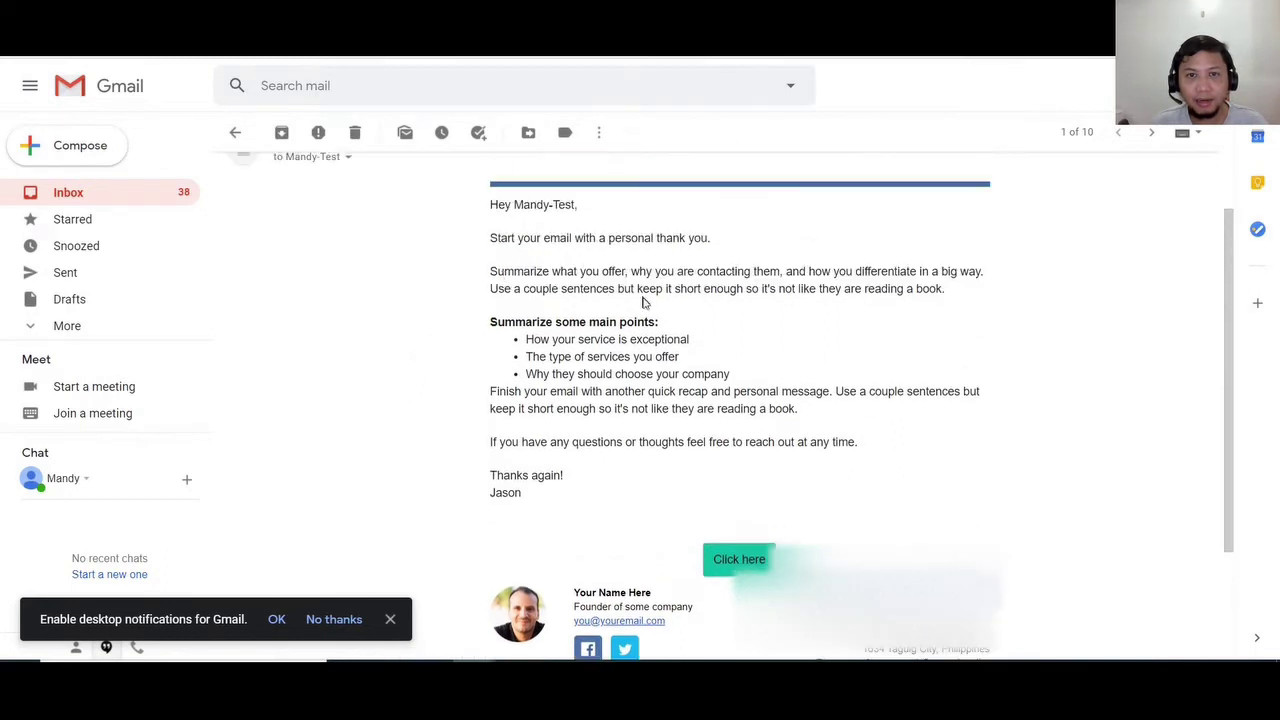
scroll(650, 345, down, 1)
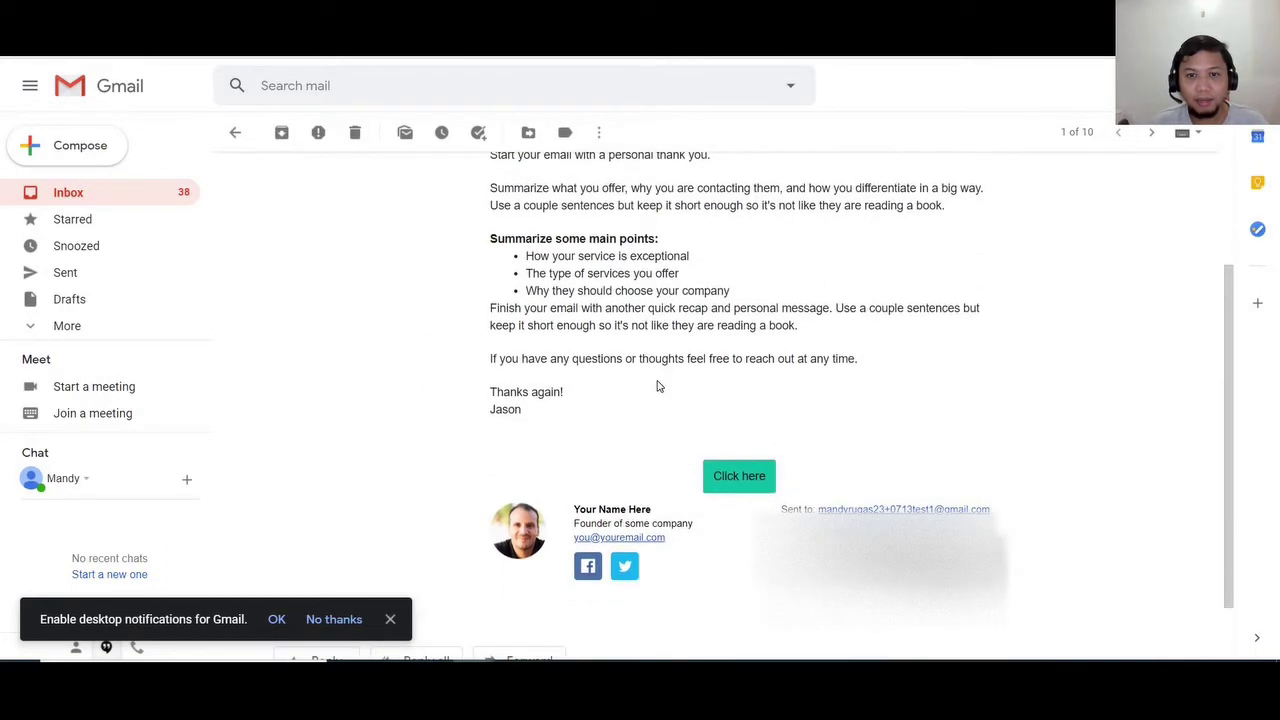
- Follow the "Click here" link in the welcome email and look over the Green Tea Philippines blog post
click(739, 476)
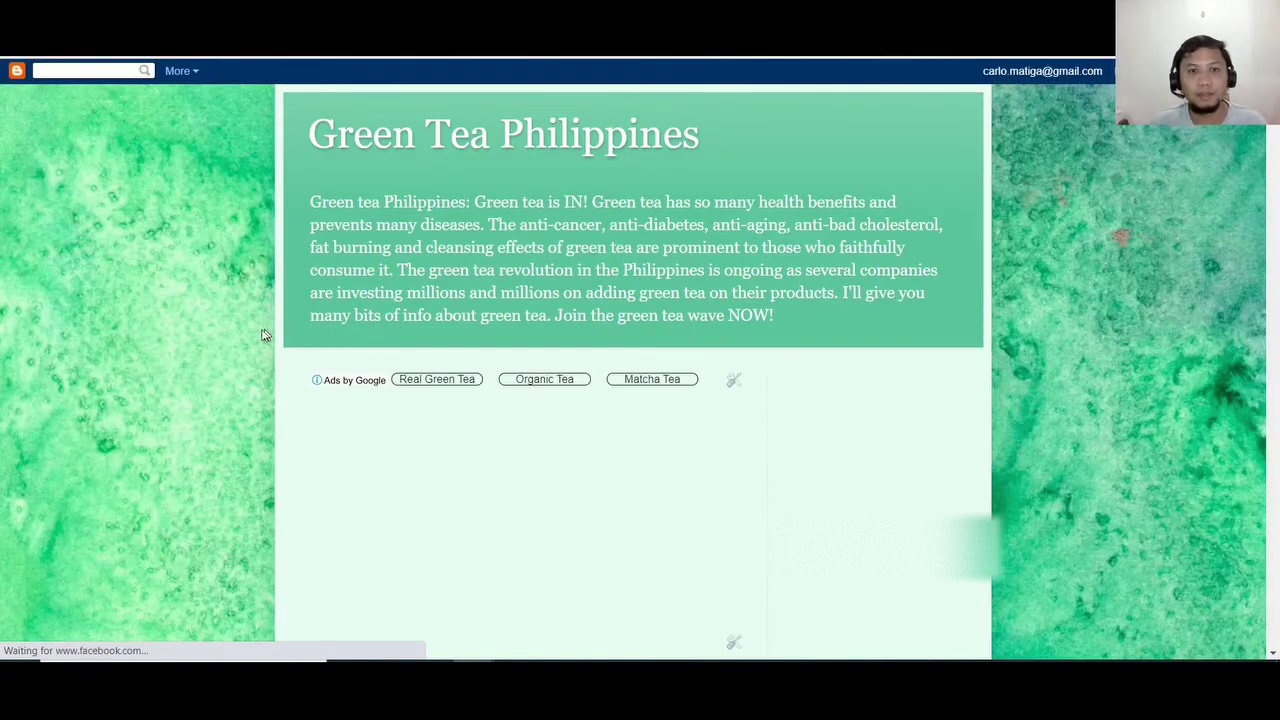
scroll(220, 338, down, 6)
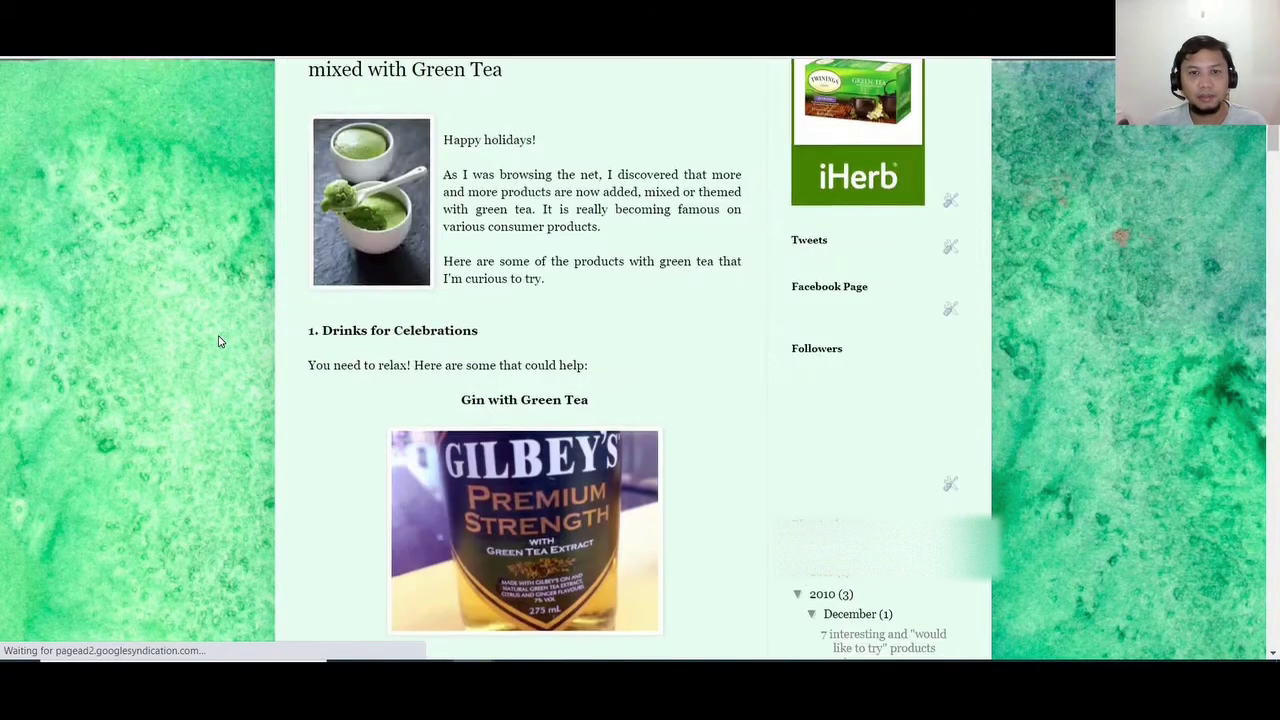
scroll(220, 341, down, 7)
scroll(220, 341, up, 13)
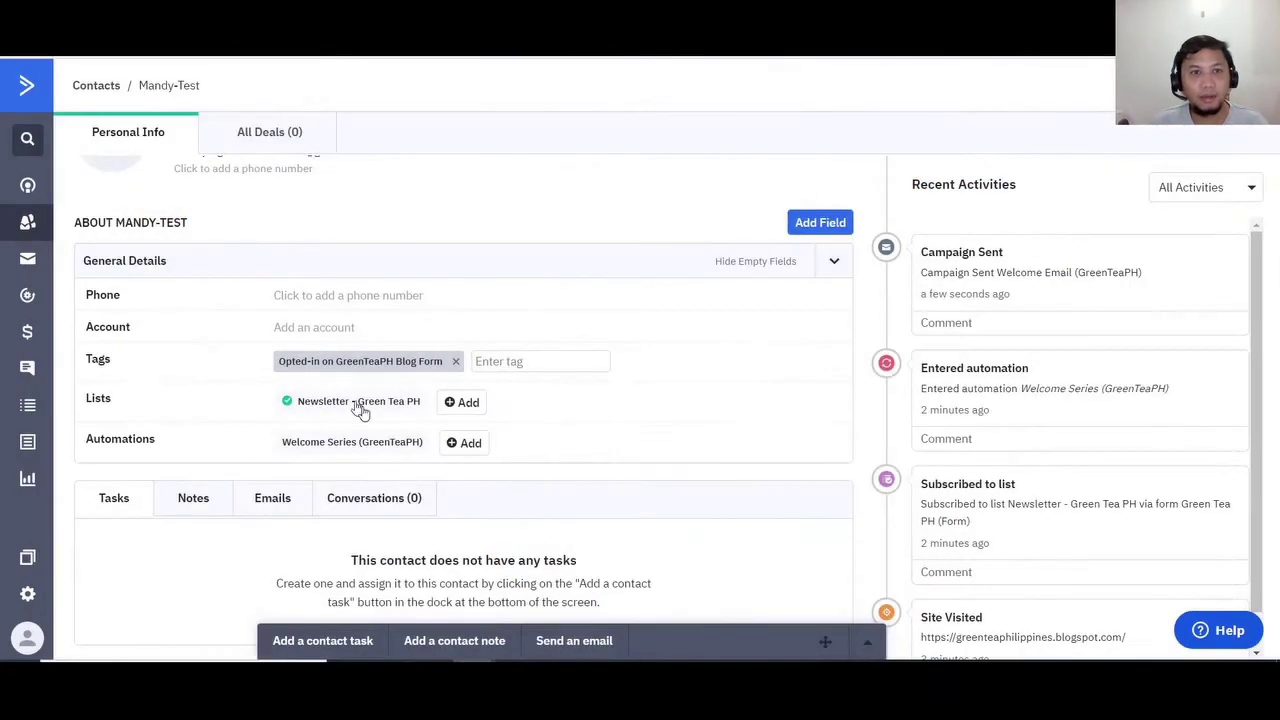
- Check the recent activity on the ActiveCampaign dashboard and reopen the first test contact's record
click(24, 88)
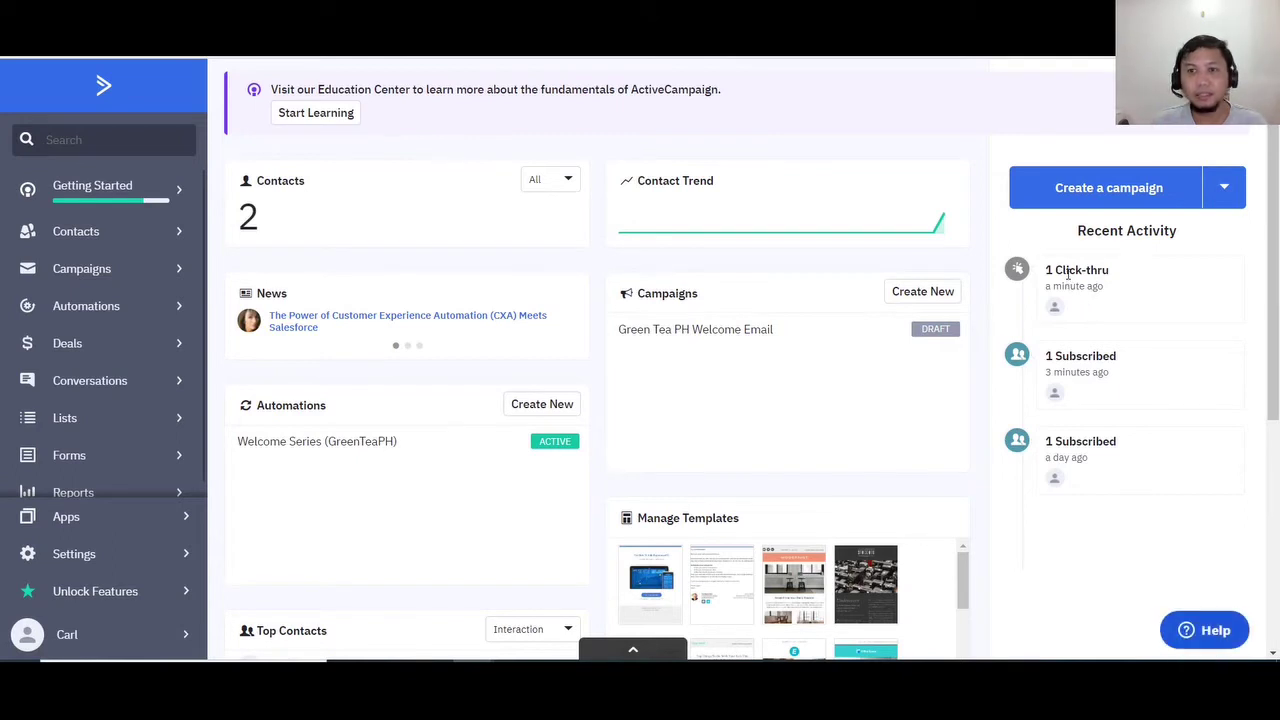
click(108, 233)
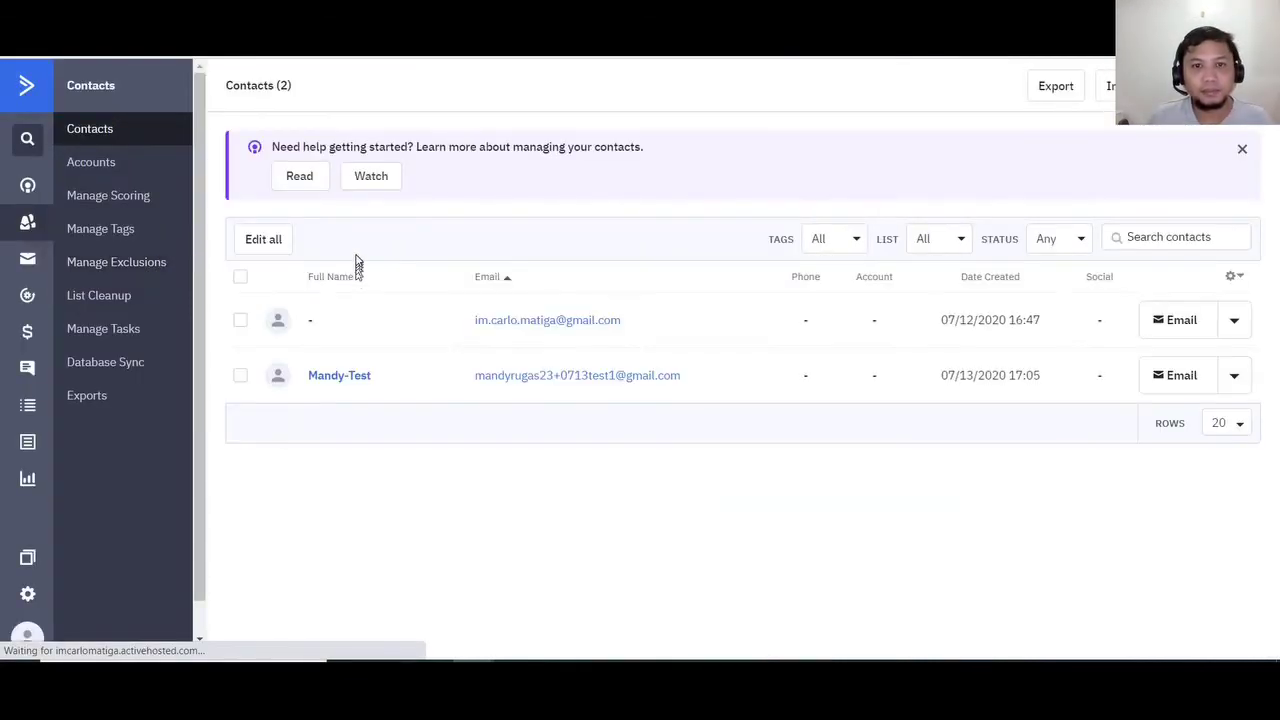
click(342, 375)
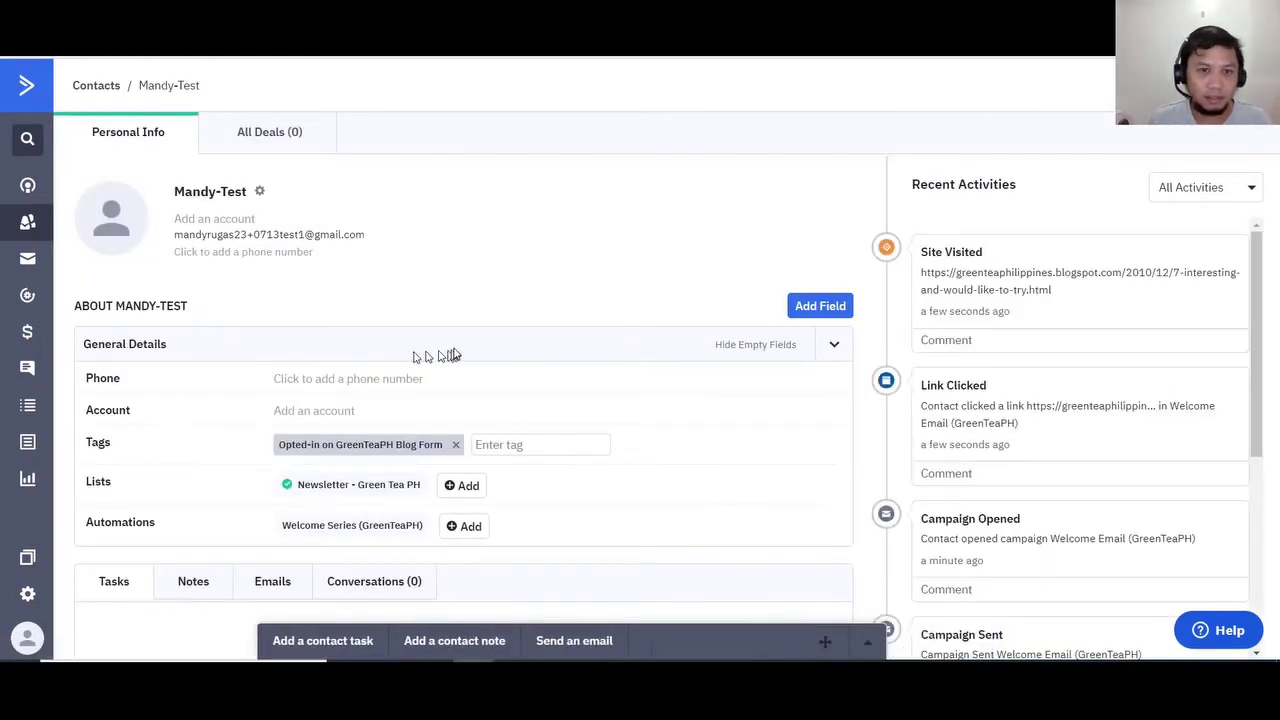
scroll(612, 415, down, 1)
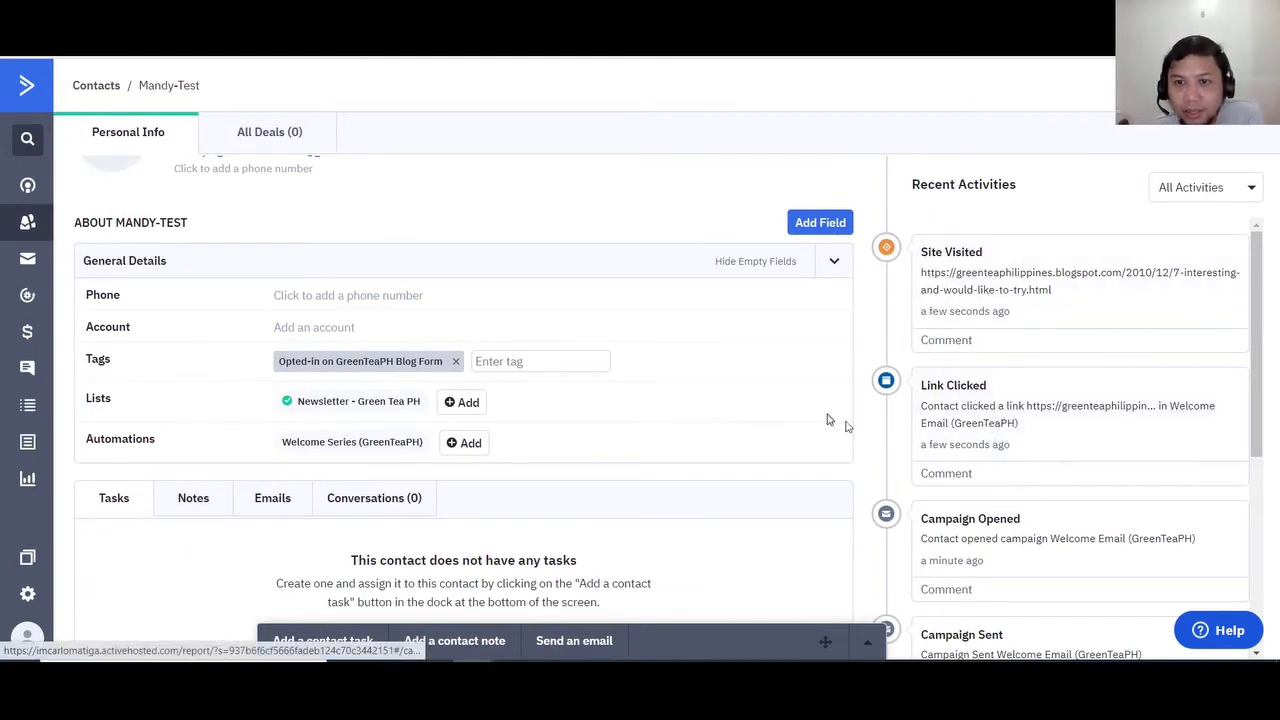
- Examine the contact's recent activities, from the list subscription and automation entry to the email open, link click and site visit
scroll(1000, 380, down, 3)
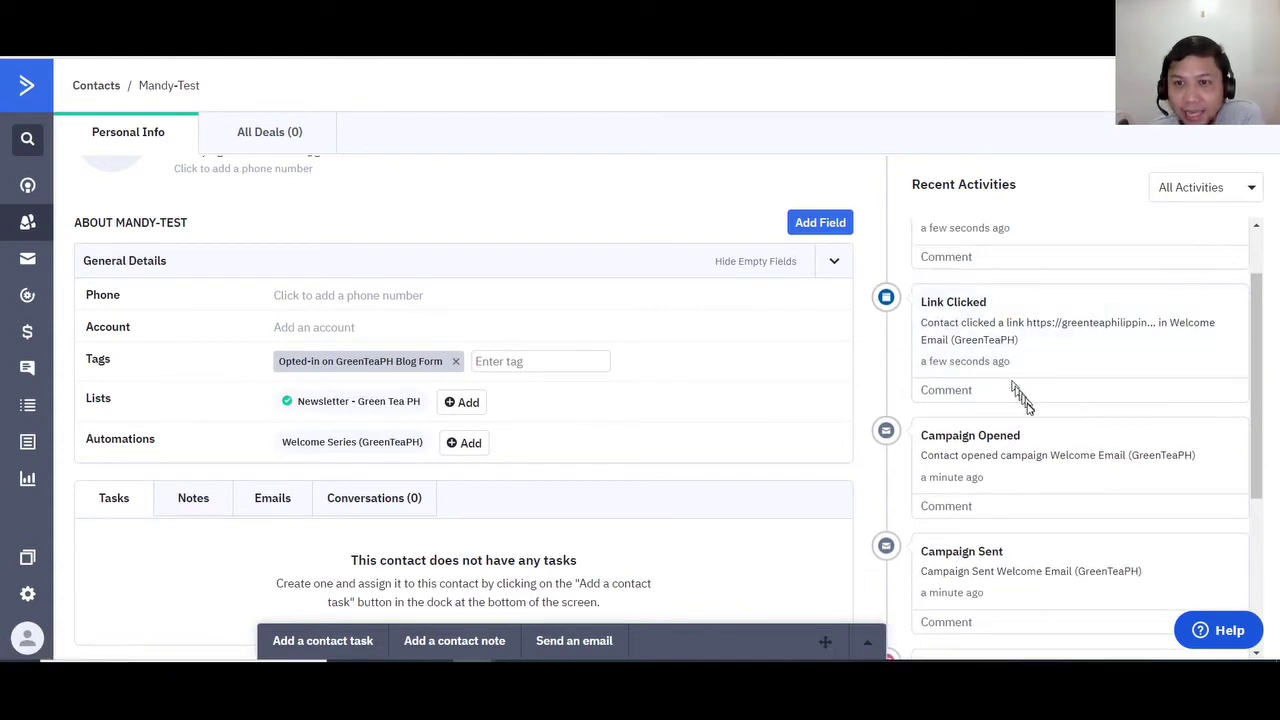
scroll(1036, 418, down, 2)
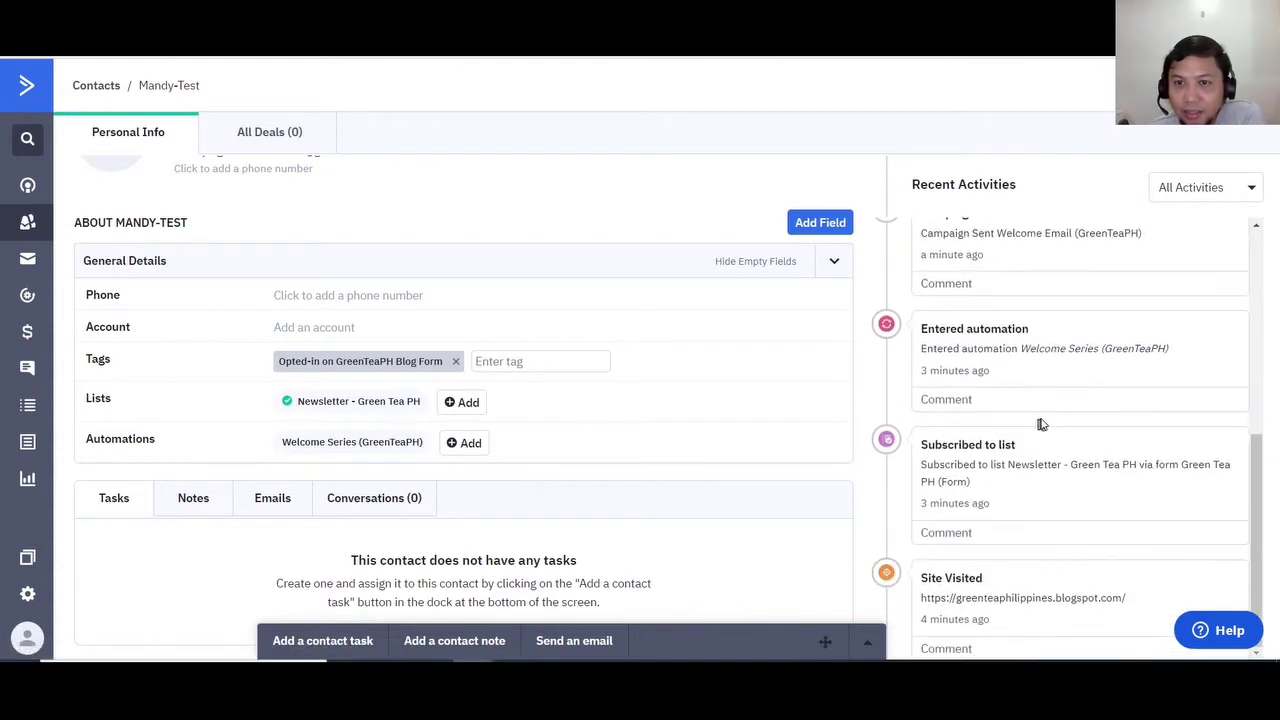
scroll(1046, 423, up, 1)
scroll(1046, 423, up, 1)
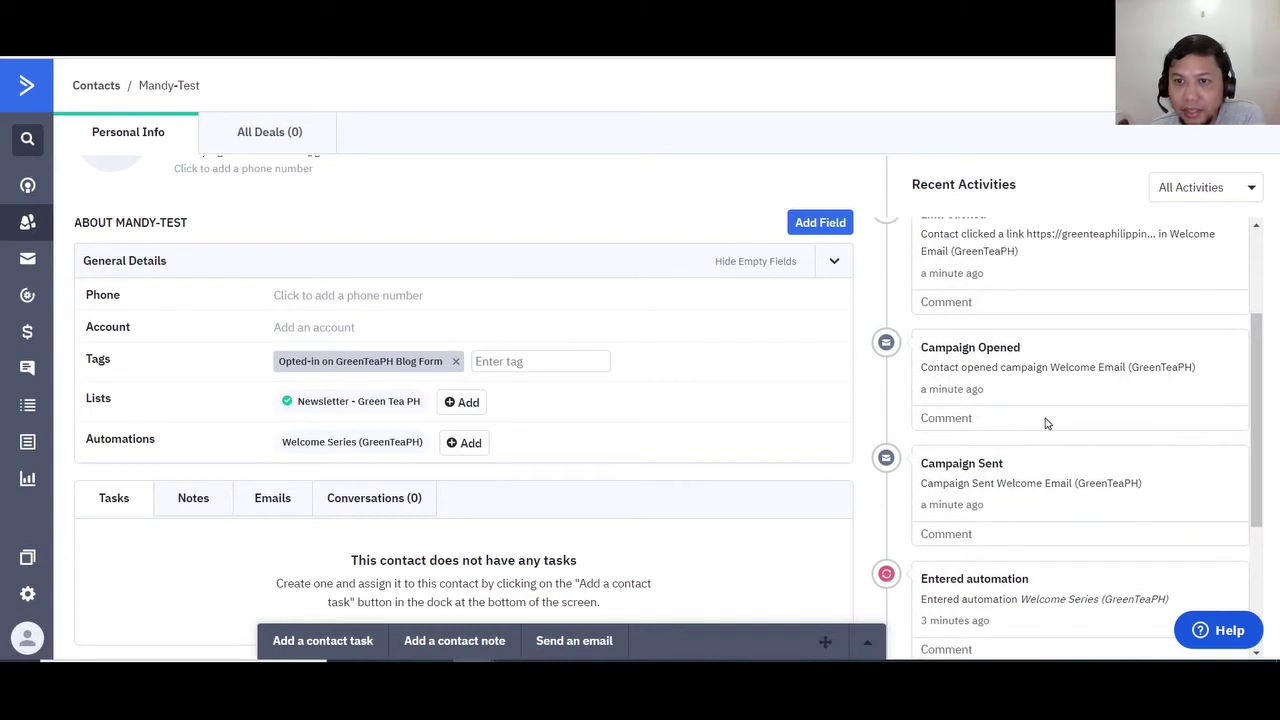
scroll(1046, 423, up, 2)
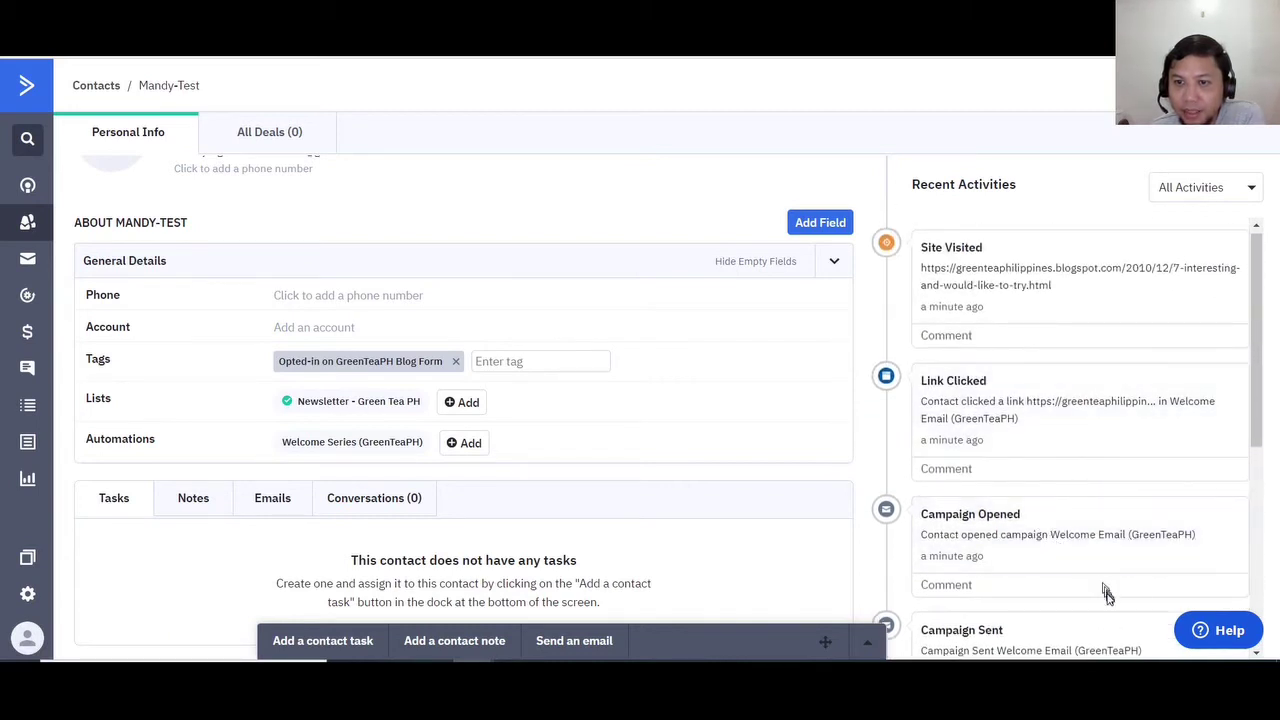
scroll(1100, 580, down, 1)
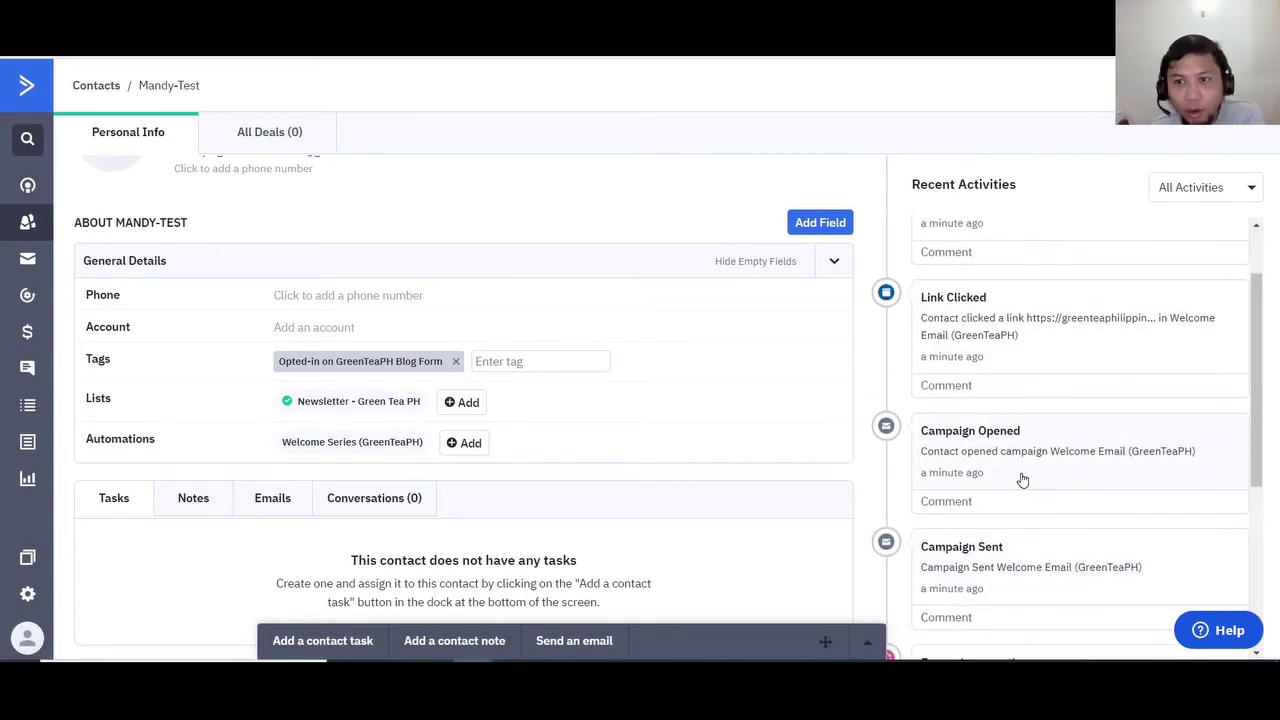
scroll(1083, 469, up, 1)
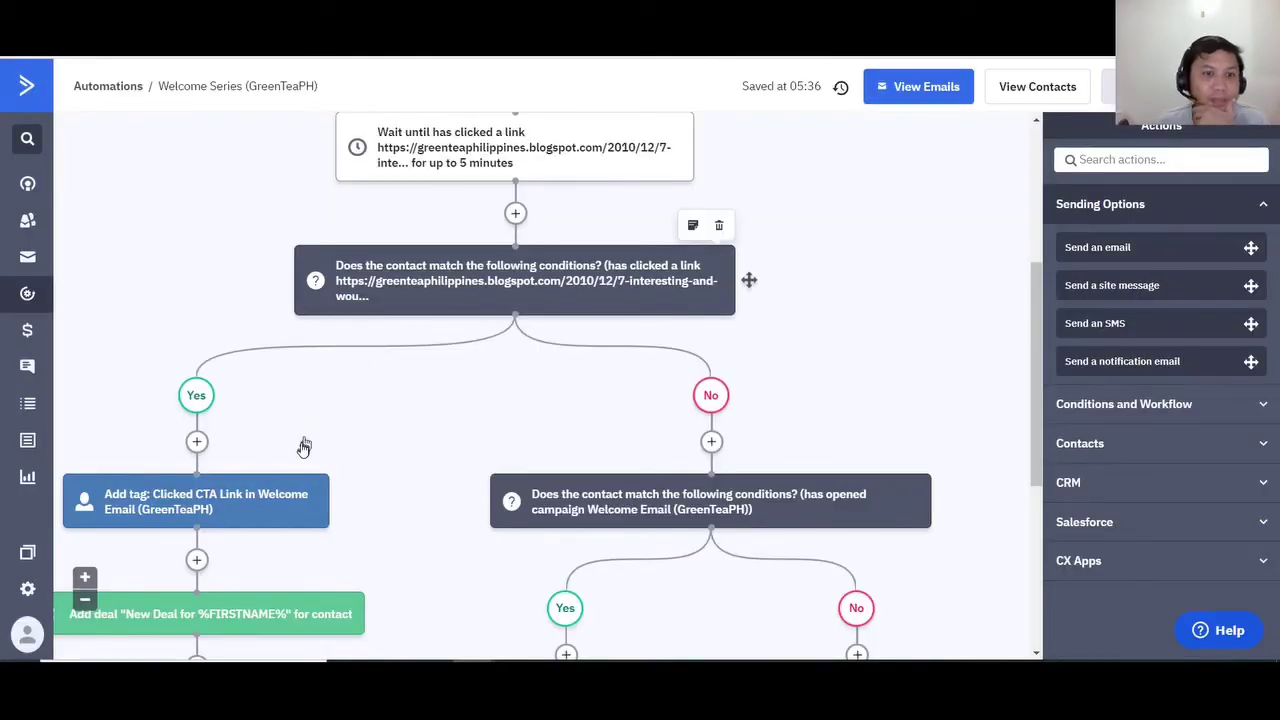
- Review the Welcome Series (GreenTeaPH) automation's branches after the link-click condition, including their tag and deal actions
scroll(300, 440, down, 3)
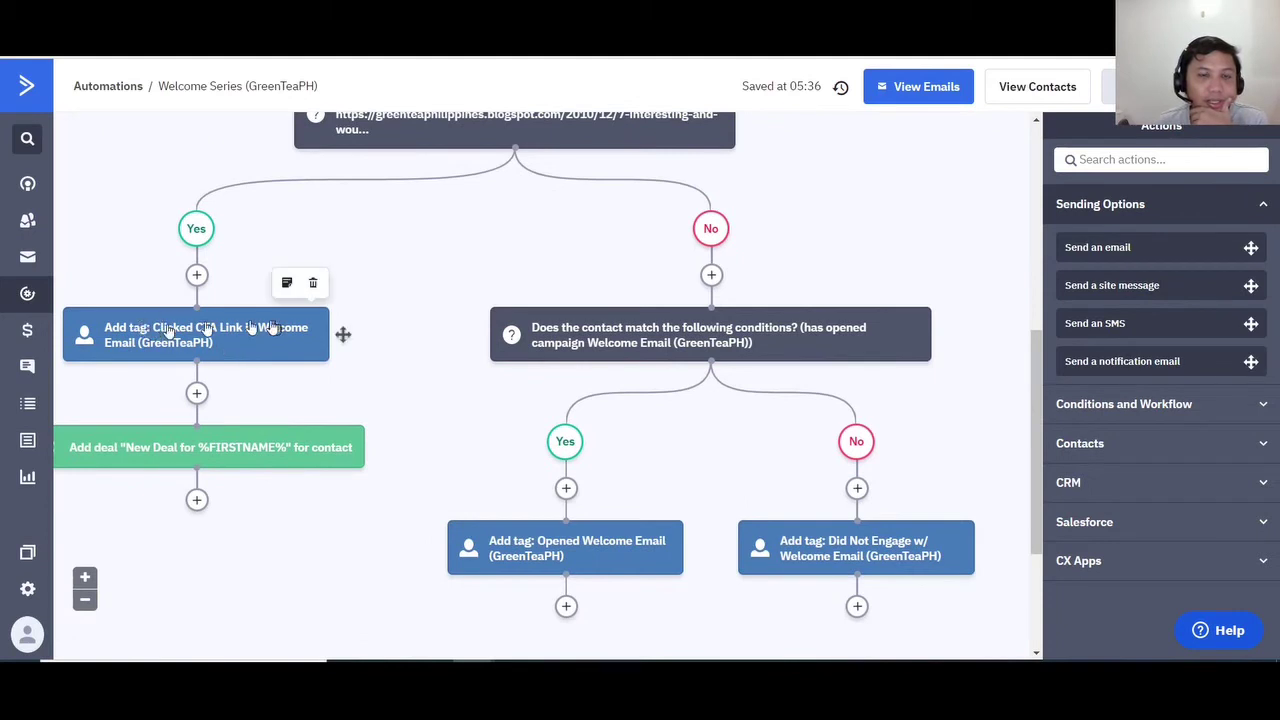
scroll(263, 334, up, 2)
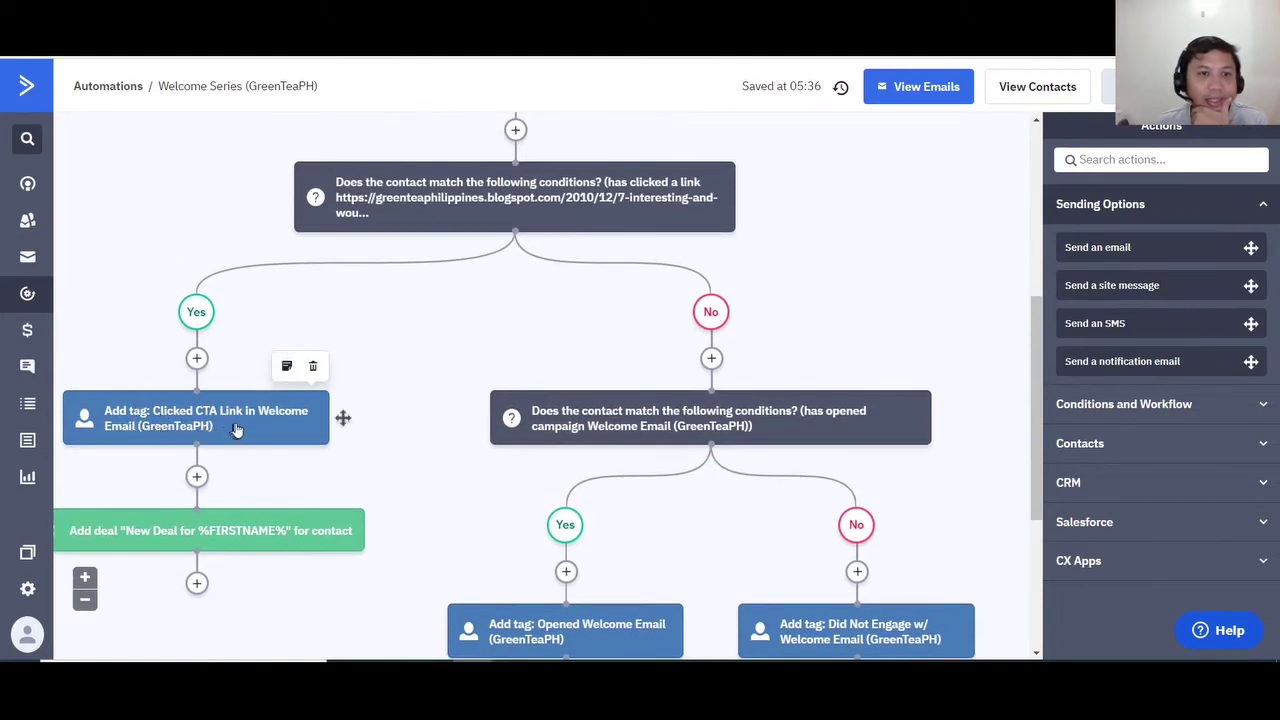
scroll(237, 440, down, 2)
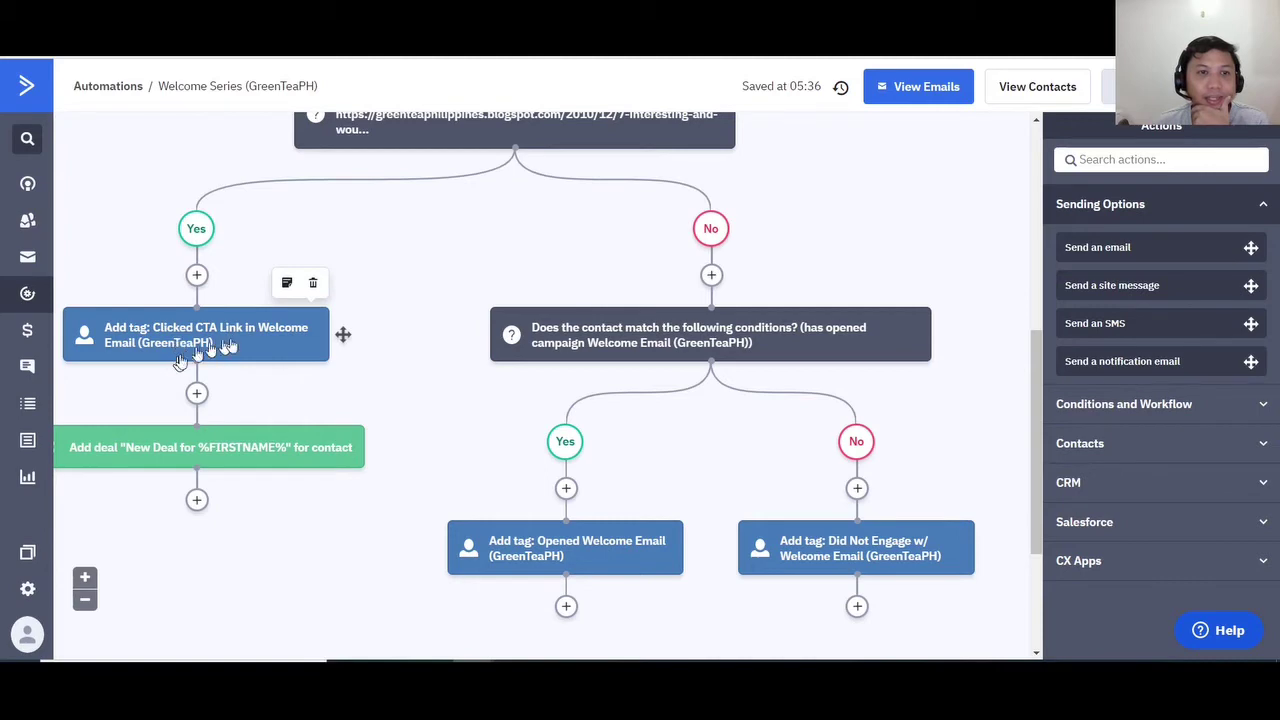
- Return to the first test contact's record and check its tags, general details and deals
key(alt+Left)
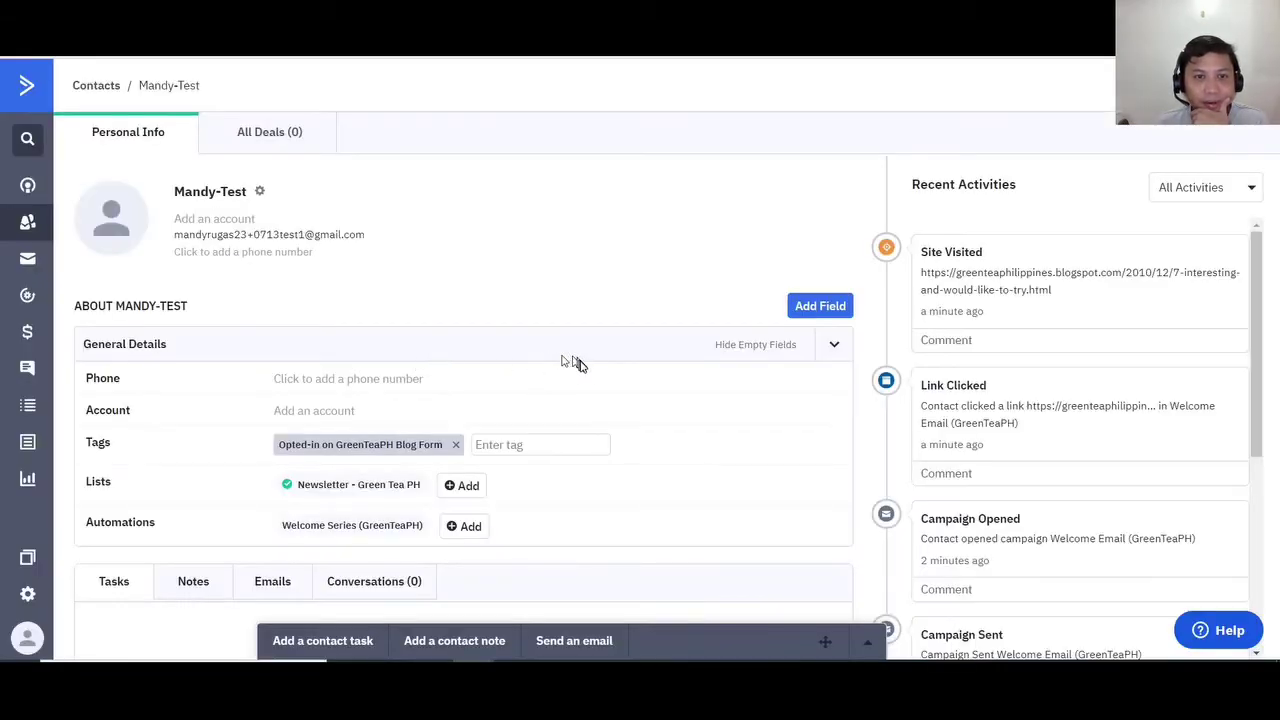
scroll(587, 379, down, 2)
scroll(587, 380, down, 2)
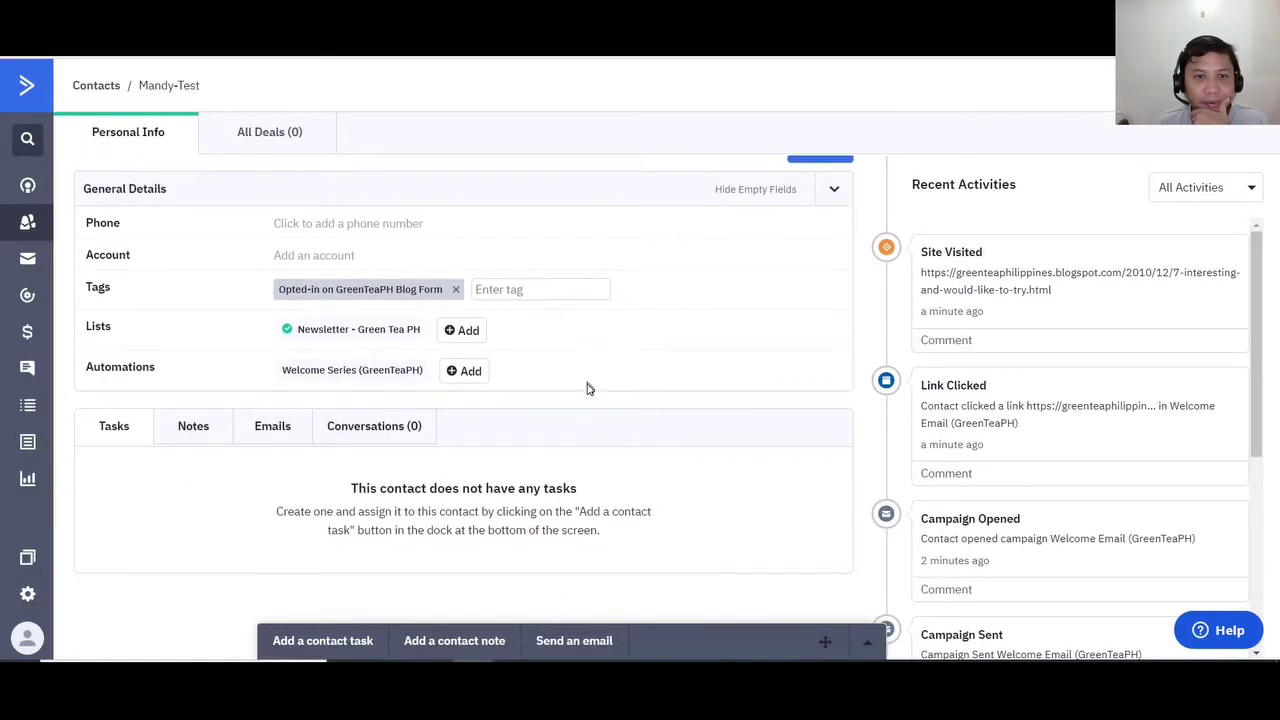
scroll(587, 386, up, 4)
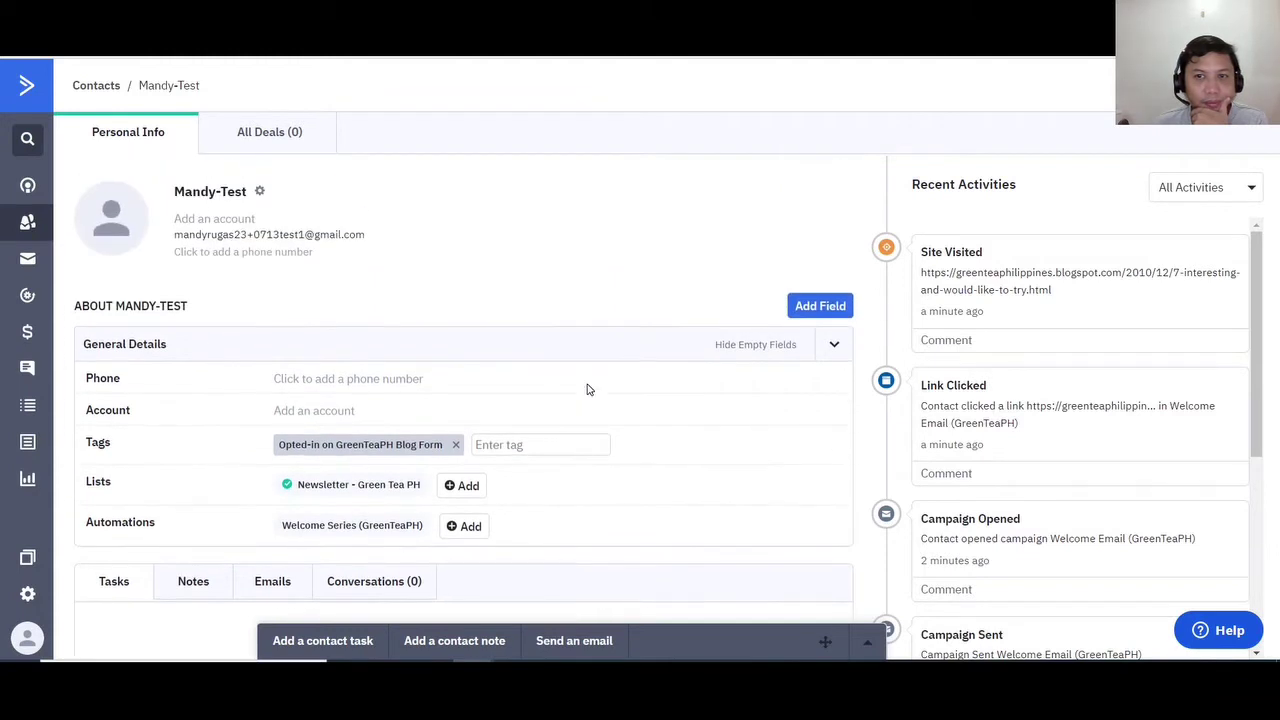
click(275, 132)
click(155, 138)
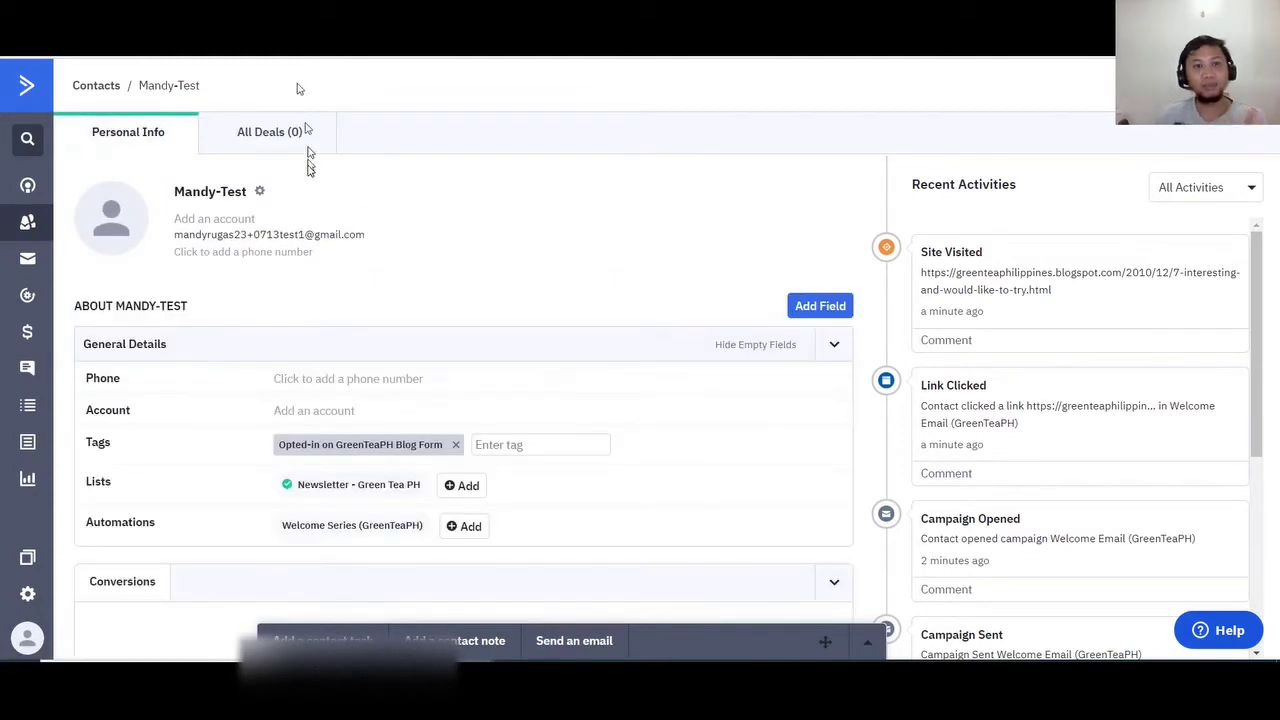
scroll(390, 380, down, 3)
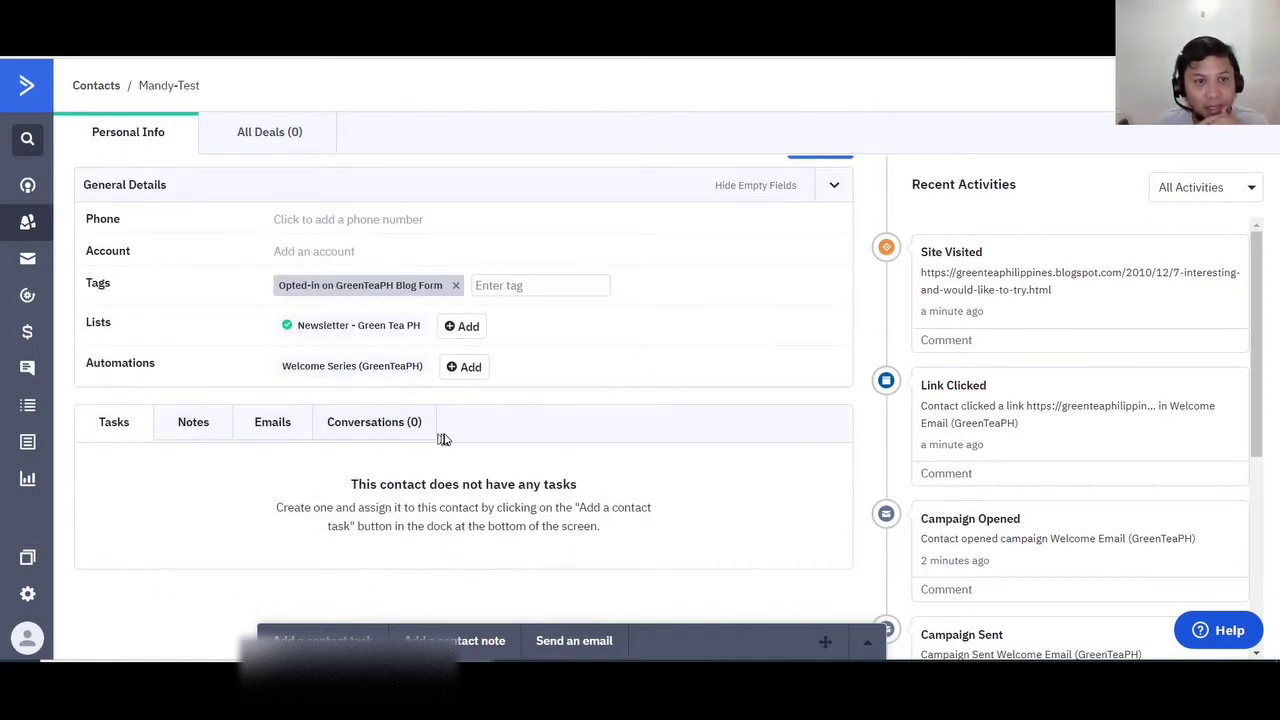
scroll(453, 440, up, 3)
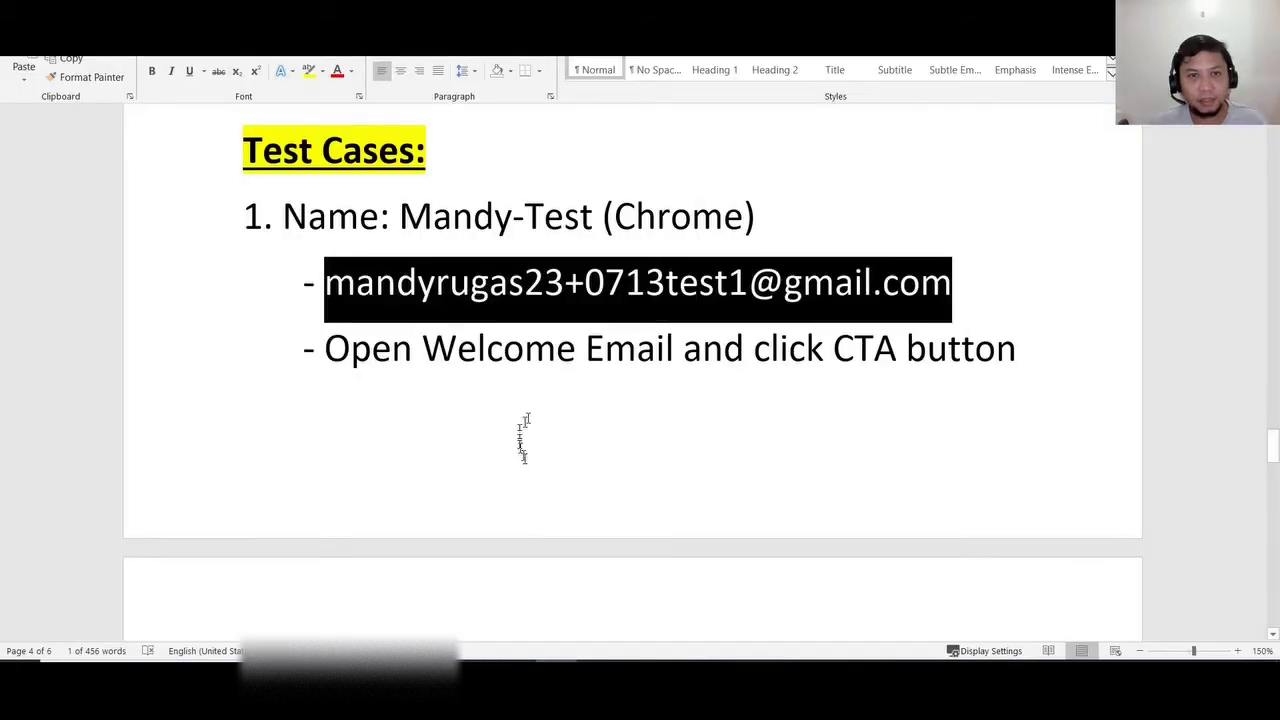
- Review the second and third Welcome Email test cases in the Word document
scroll(660, 394, down, 2)
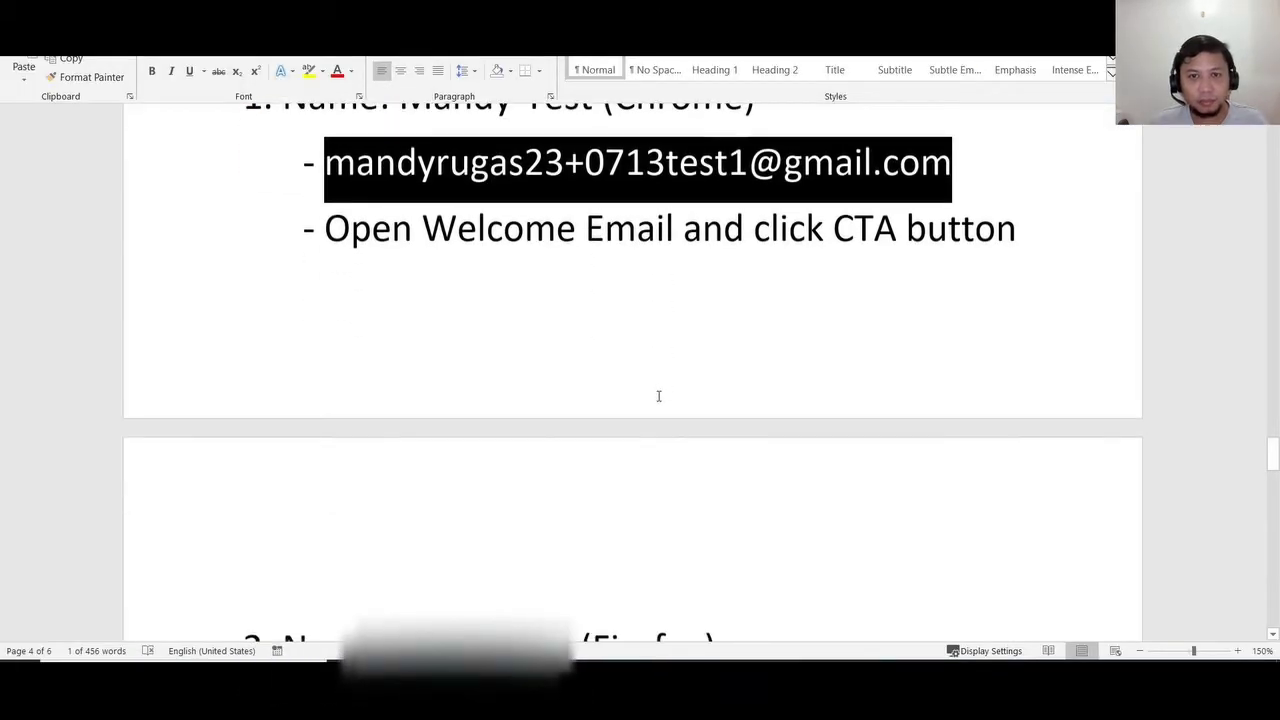
scroll(660, 394, up, 1)
scroll(659, 403, down, 4)
scroll(659, 403, down, 3)
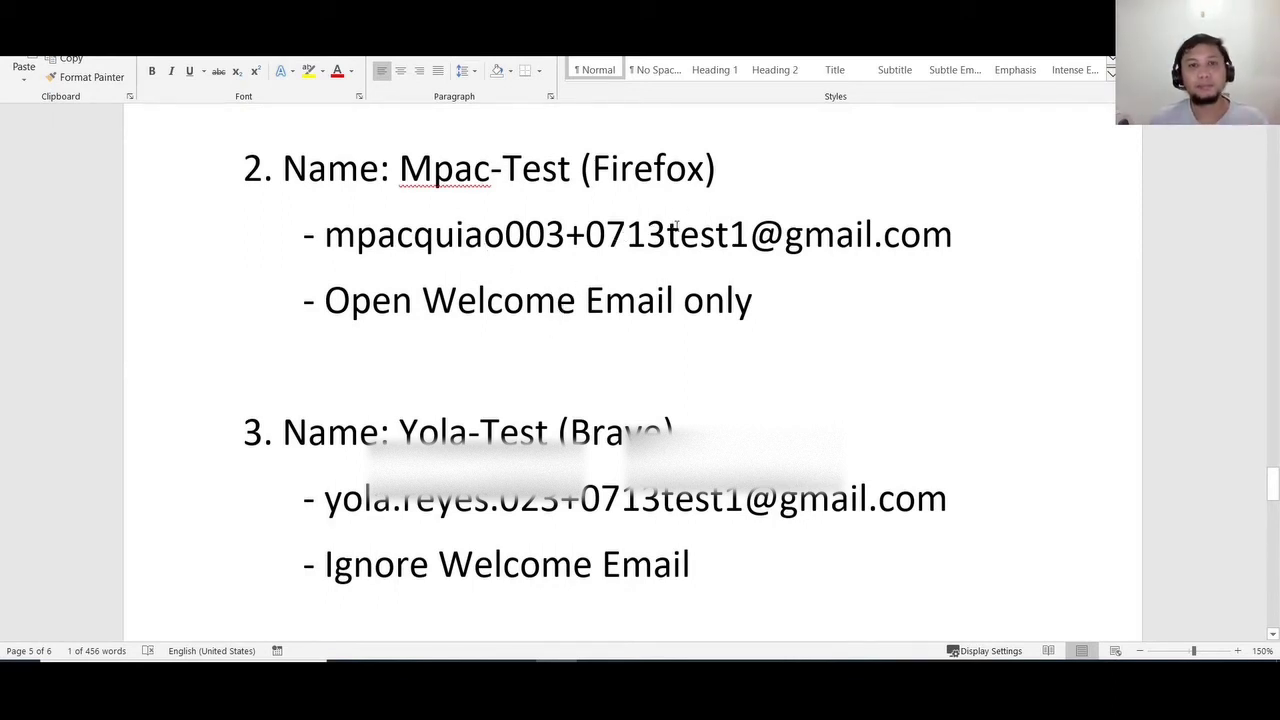
- Copy the second test case's name from the Word document into the name field of the Green Tea Philippines subscription form in Firefox
key(alt+Tab)
key(alt+Tab)
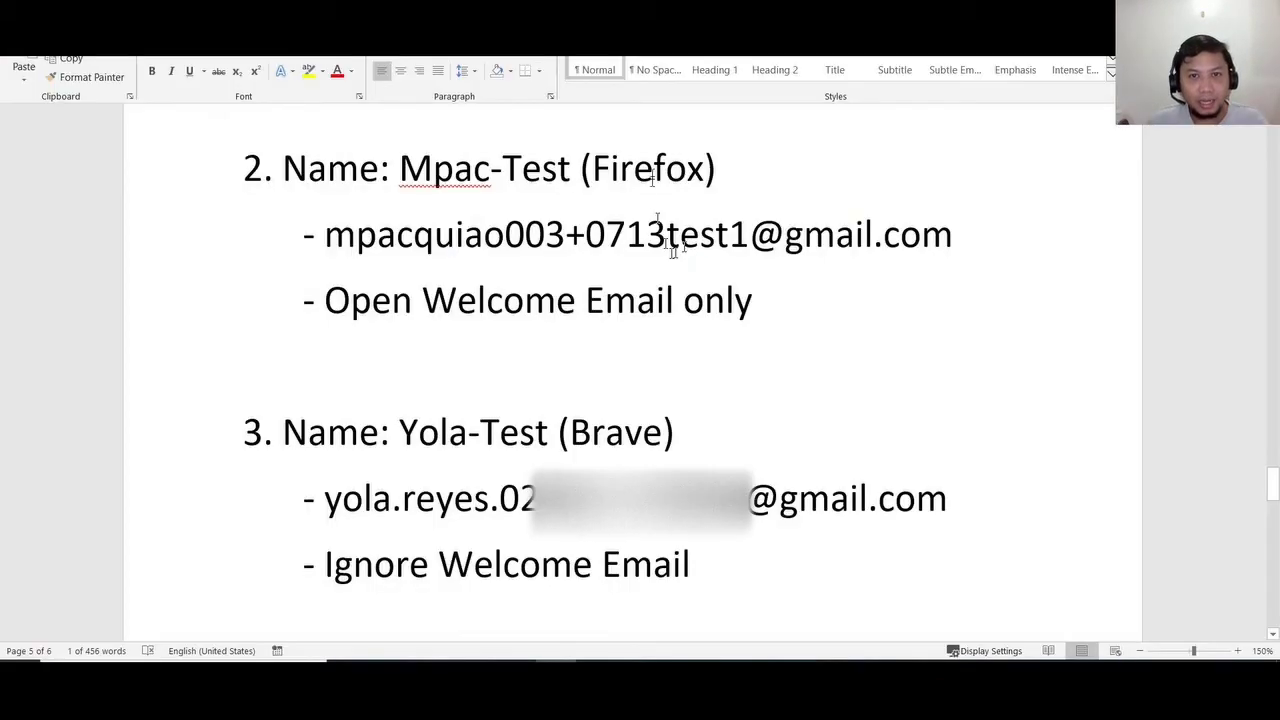
key(alt+Tab)
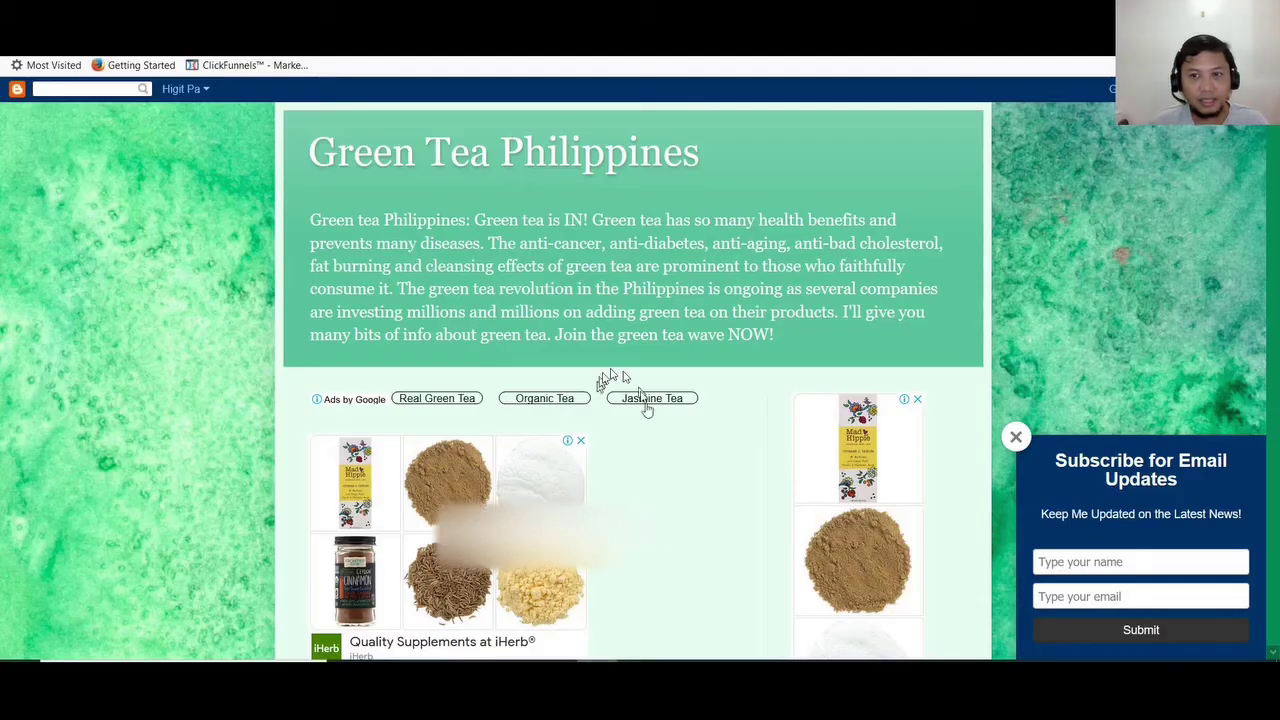
key(alt+Tab)
drag(401, 172, 560, 178)
click(563, 176)
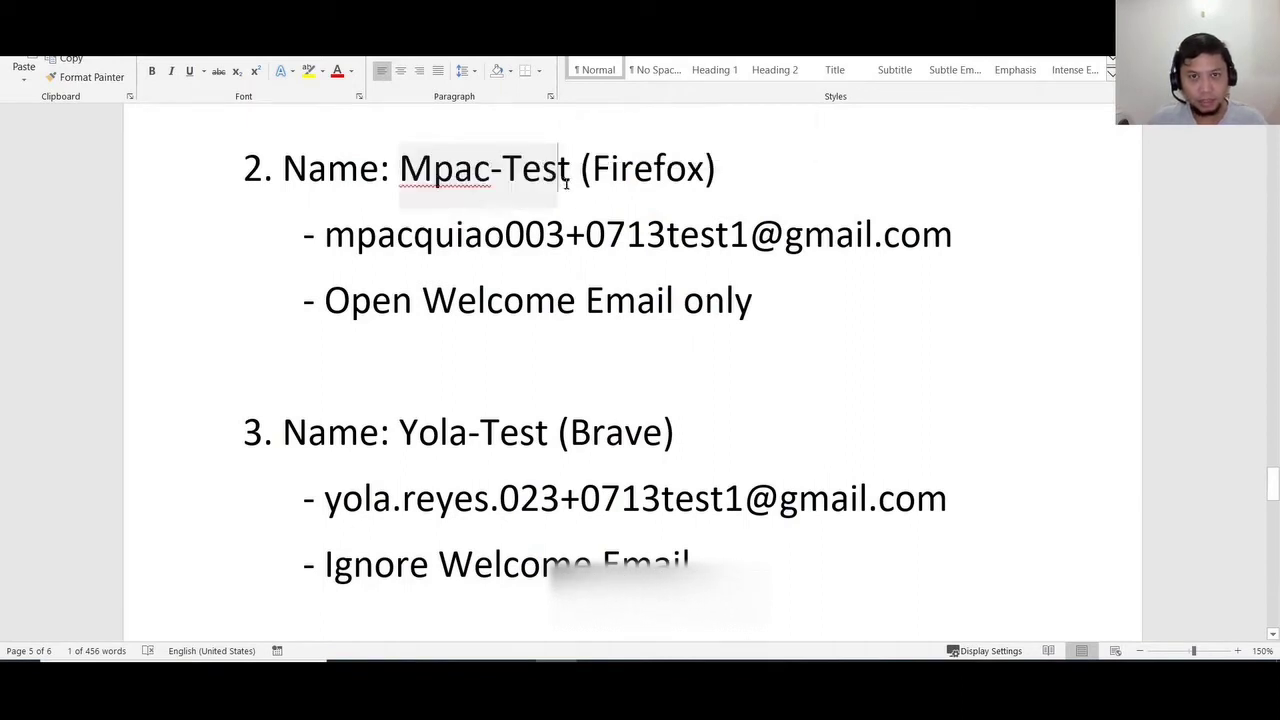
drag(401, 172, 551, 180)
key(ctrl+c)
key(alt+Tab)
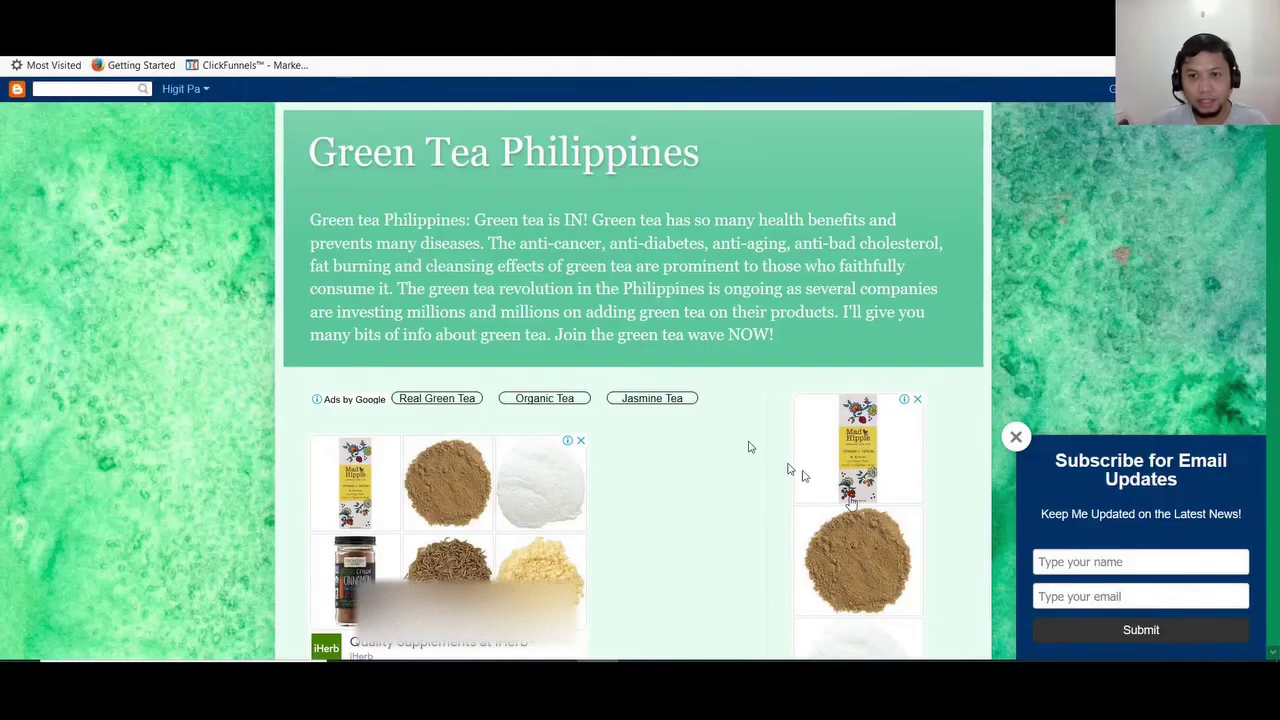
click(1080, 563)
key(ctrl+v)
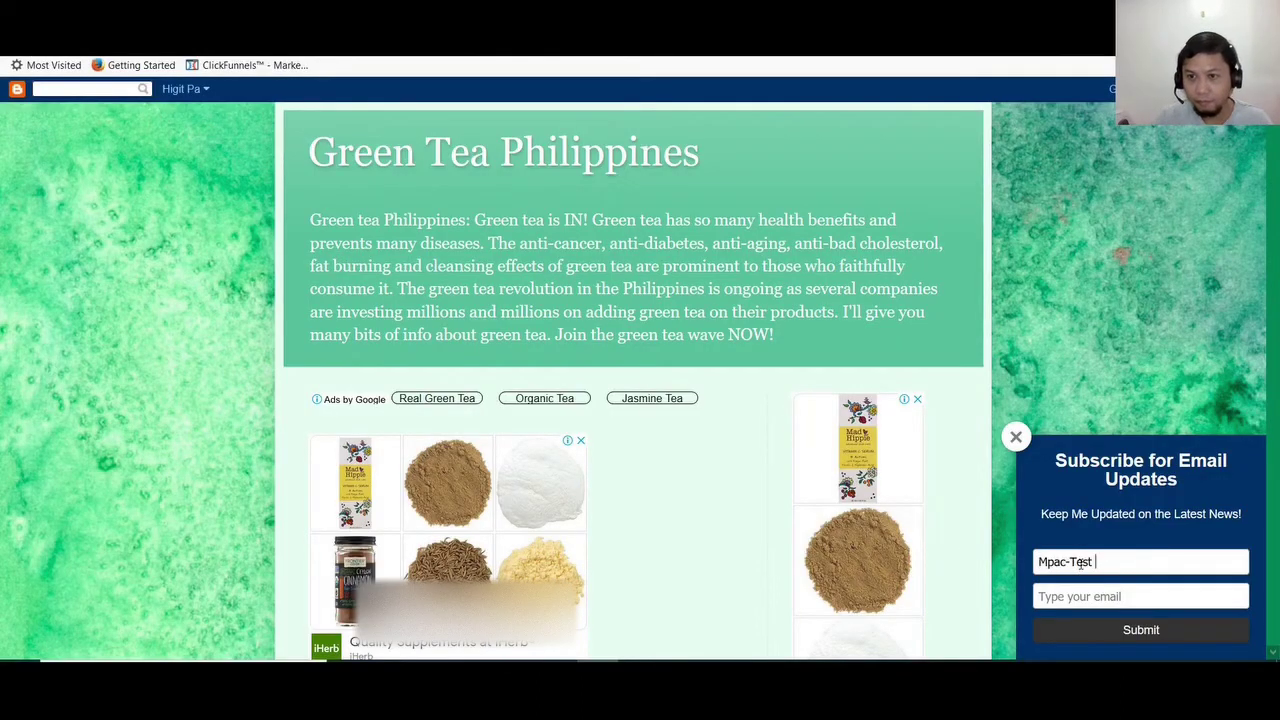
- Copy the second test case's e-mail address from the document into the form's email field and submit the subscription
key(alt+Tab)
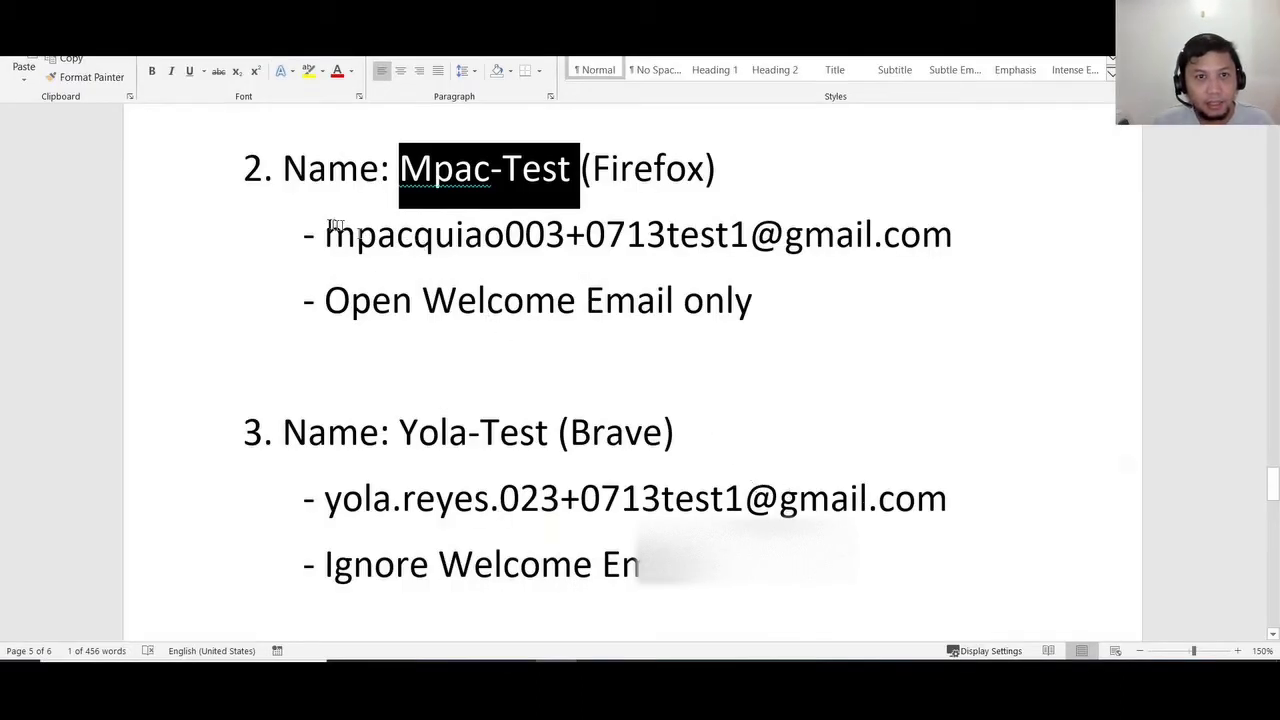
drag(326, 234, 933, 250)
key(ctrl+c)
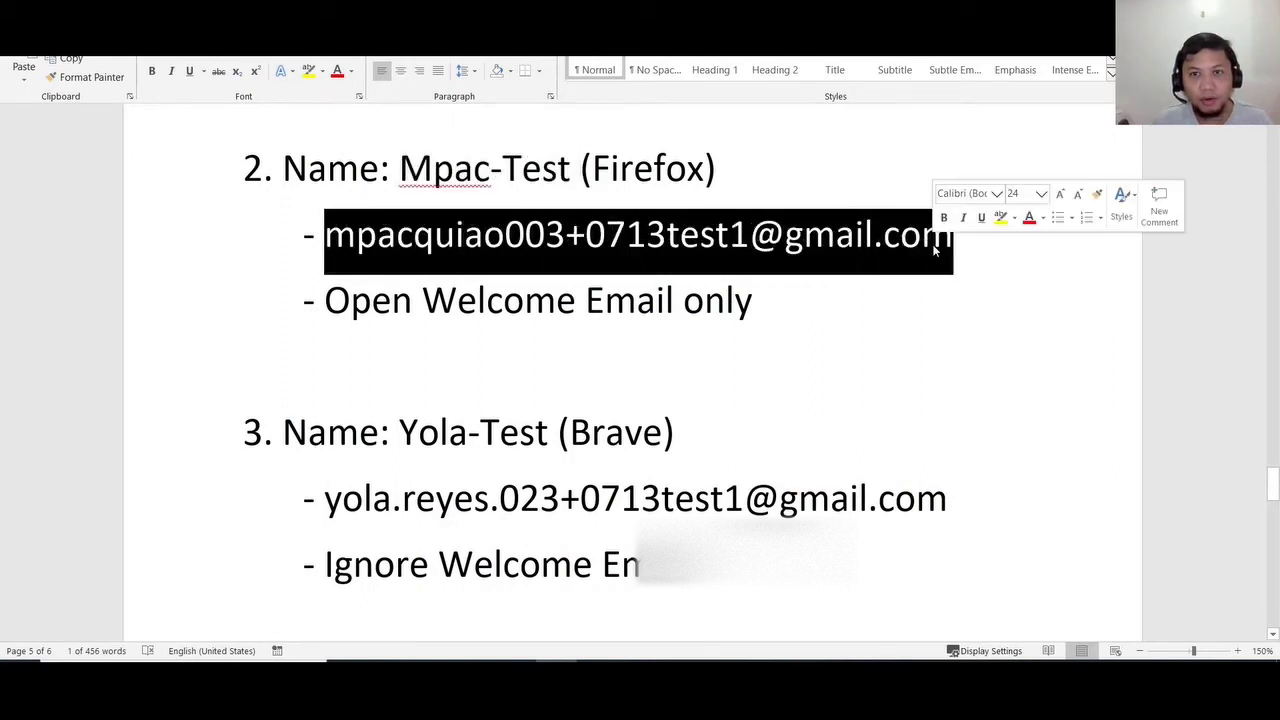
key(alt+Tab)
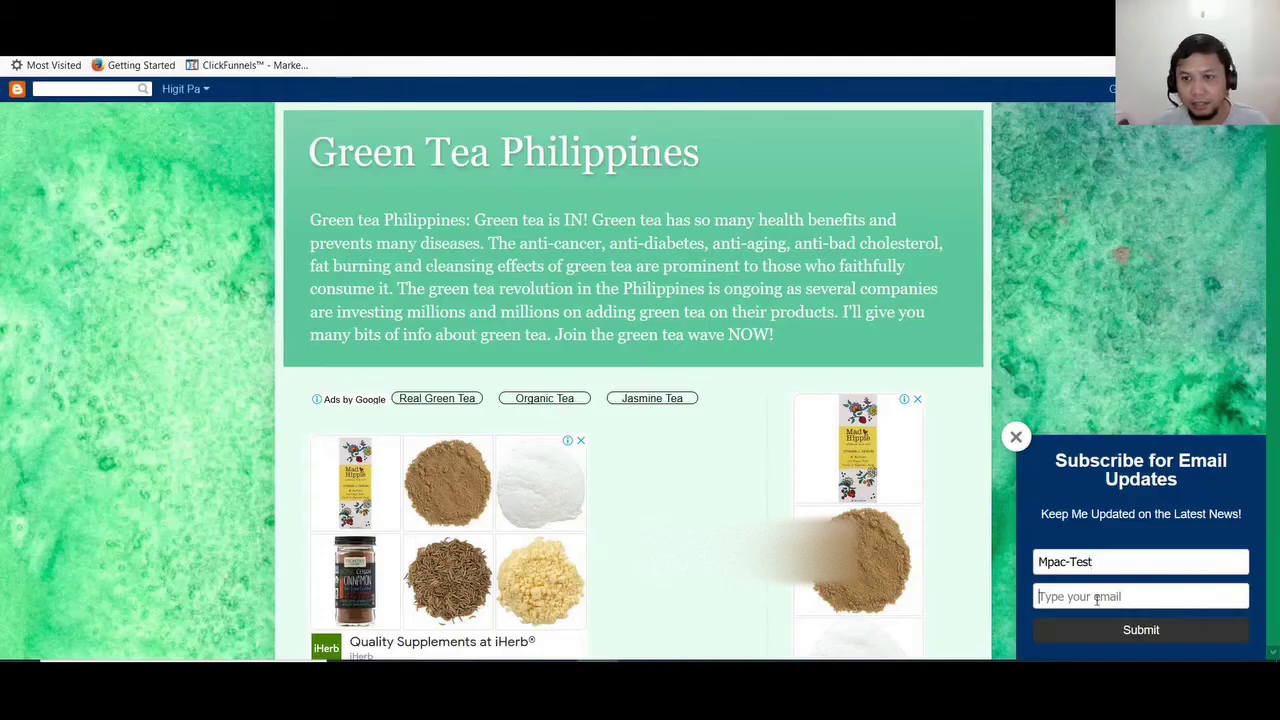
key(ctrl+v)
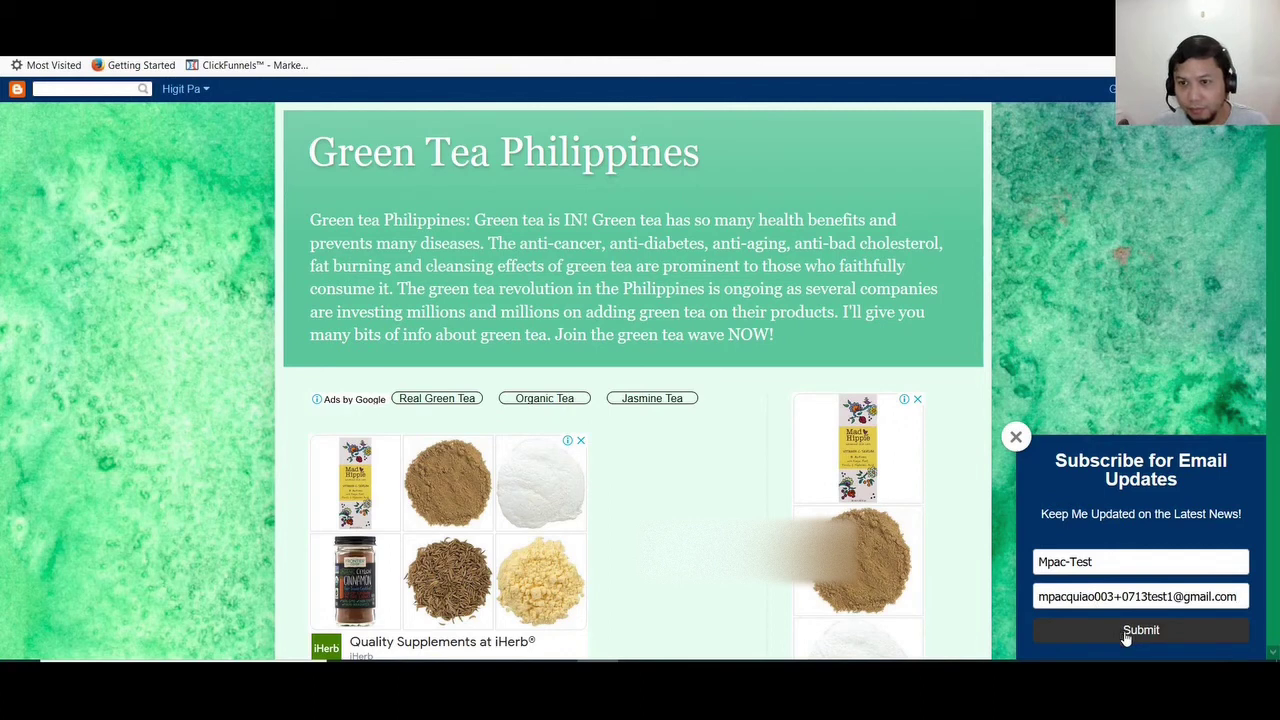
click(1125, 631)
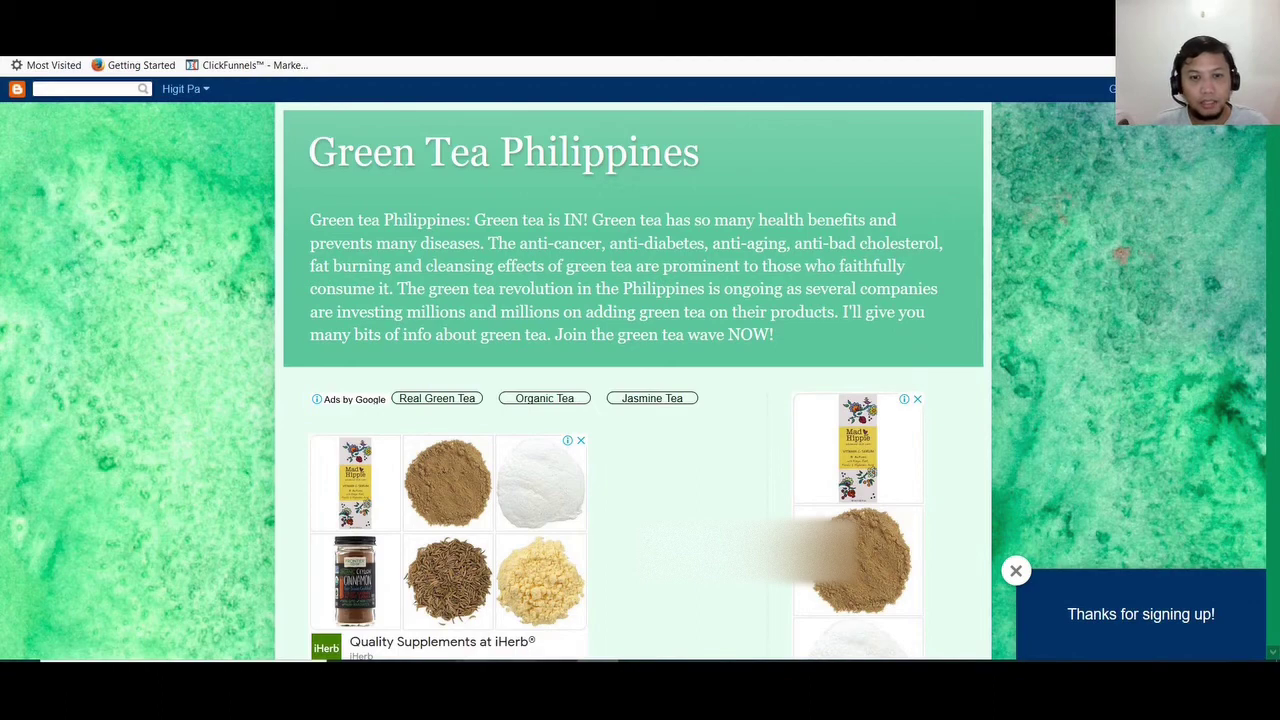
- Open the Newsletter - Green Tea PH confirmation e-mail in the second test contact's Gmail and confirm the subscription
mouse_move(470, 695)
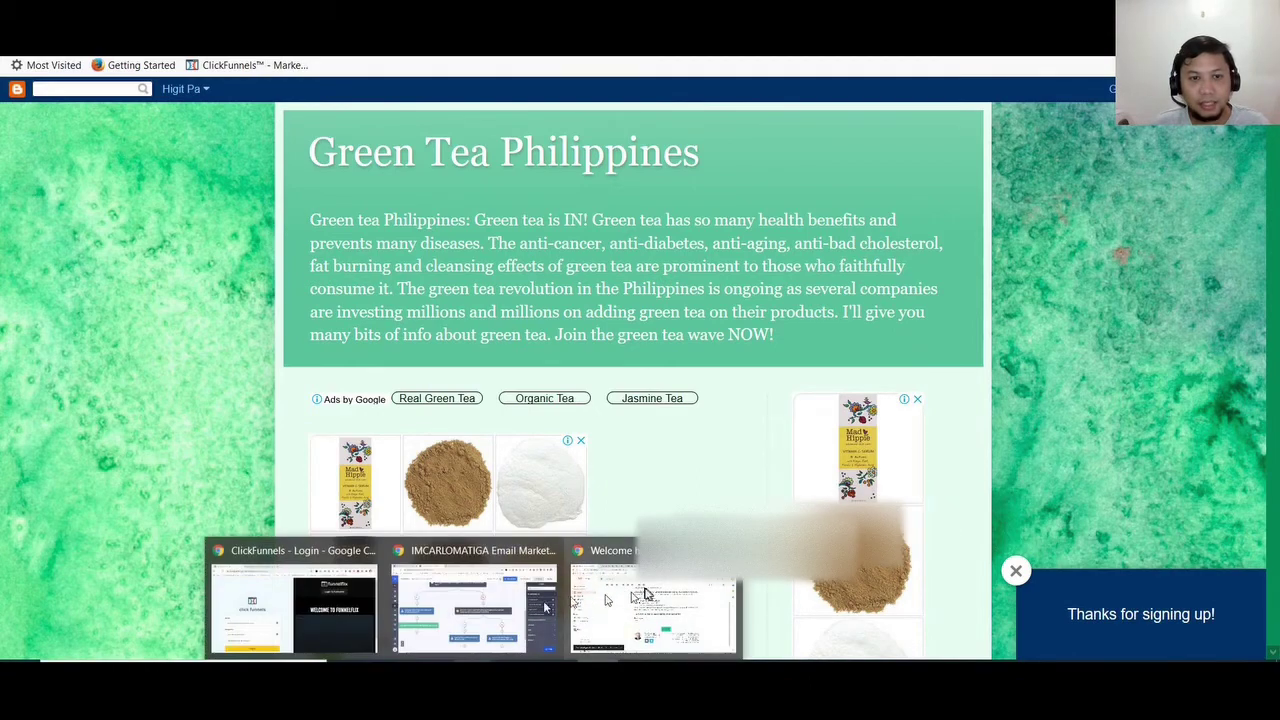
mouse_move(510, 610)
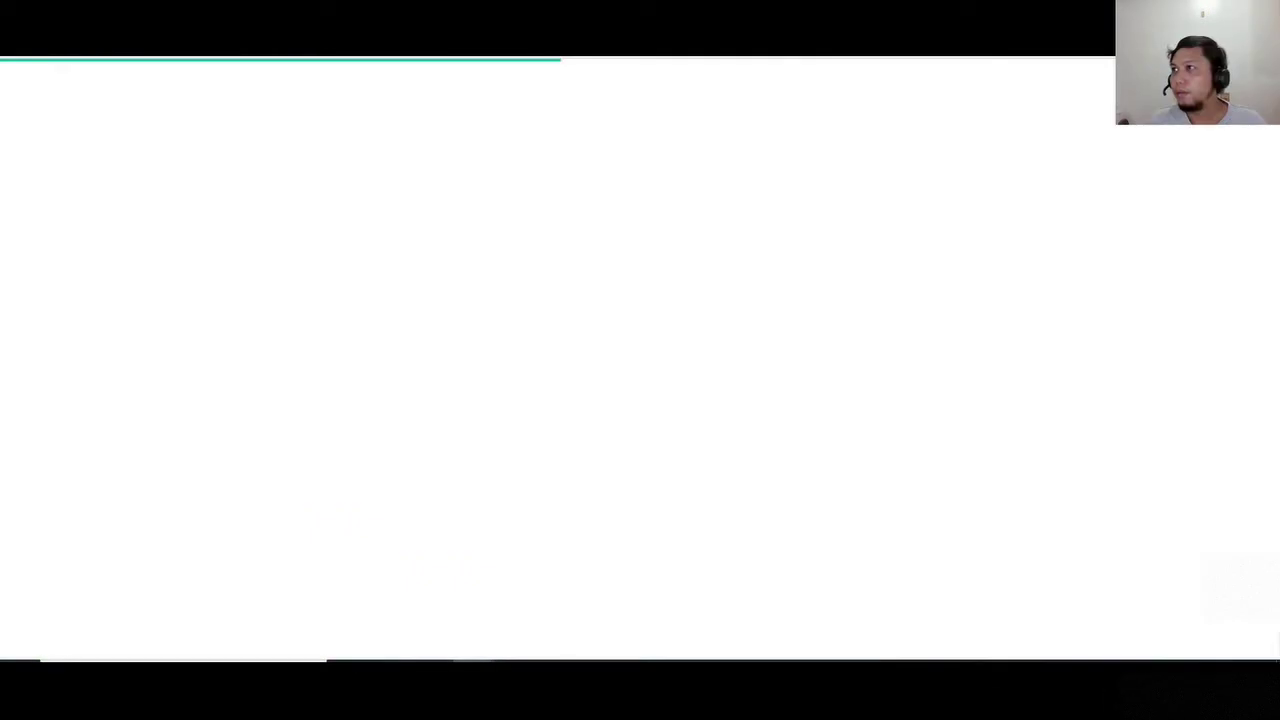
drag(1279, 345, 1005, 45)
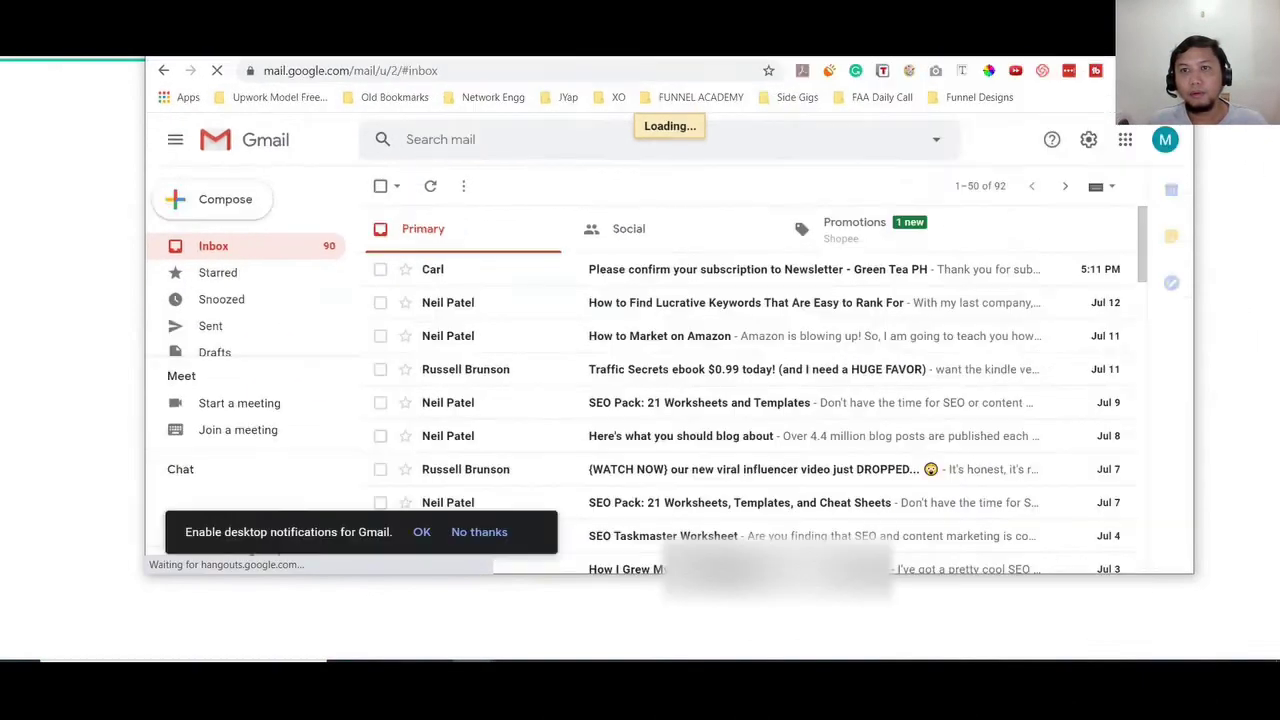
click(1136, 34)
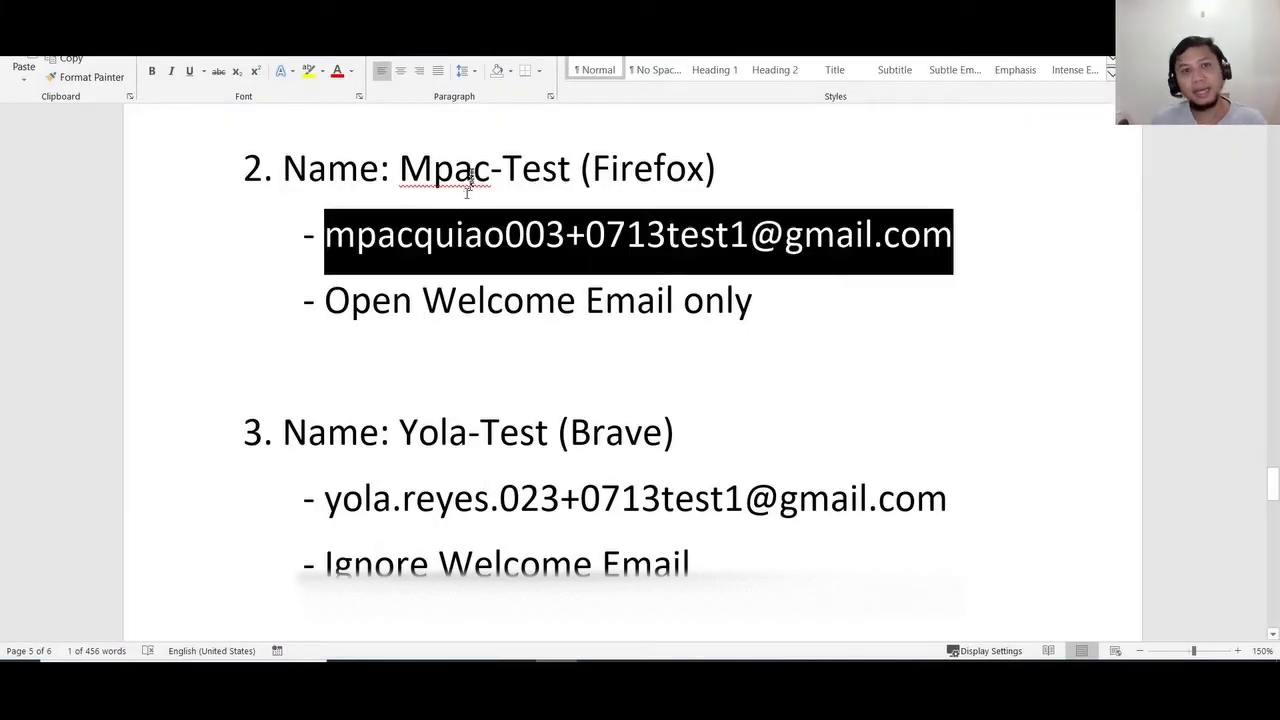
click(468, 178)
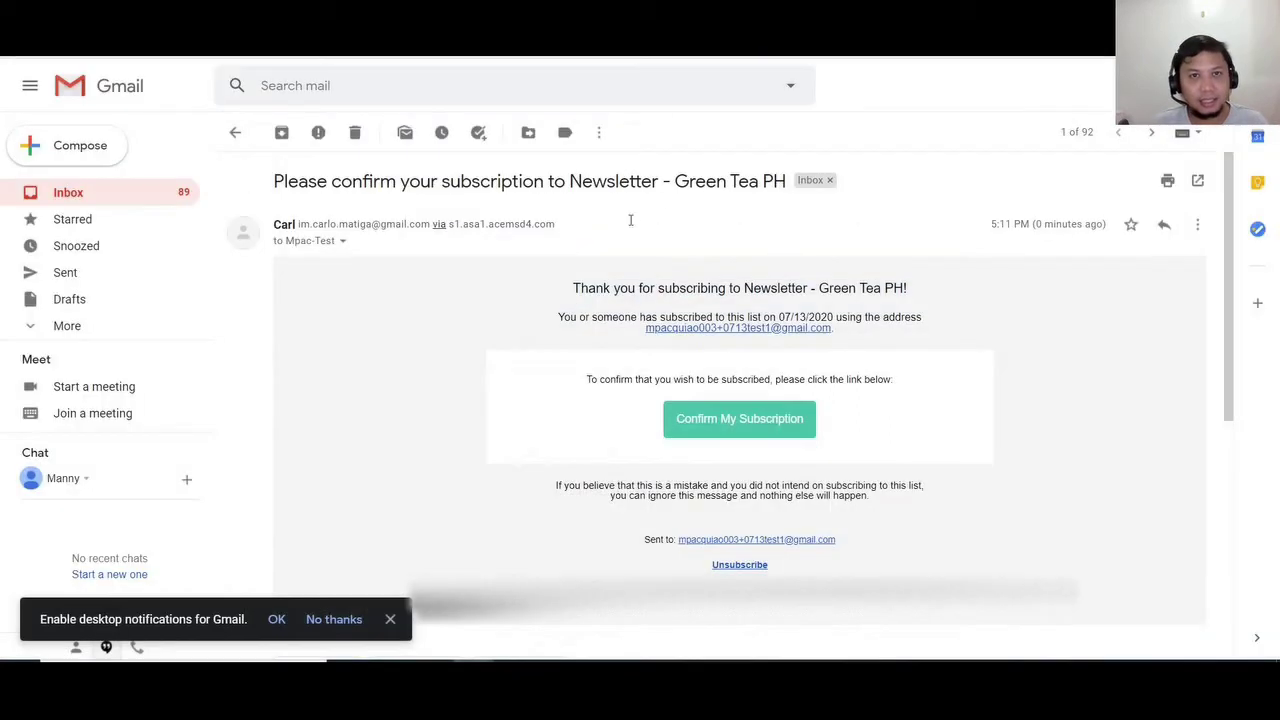
click(740, 426)
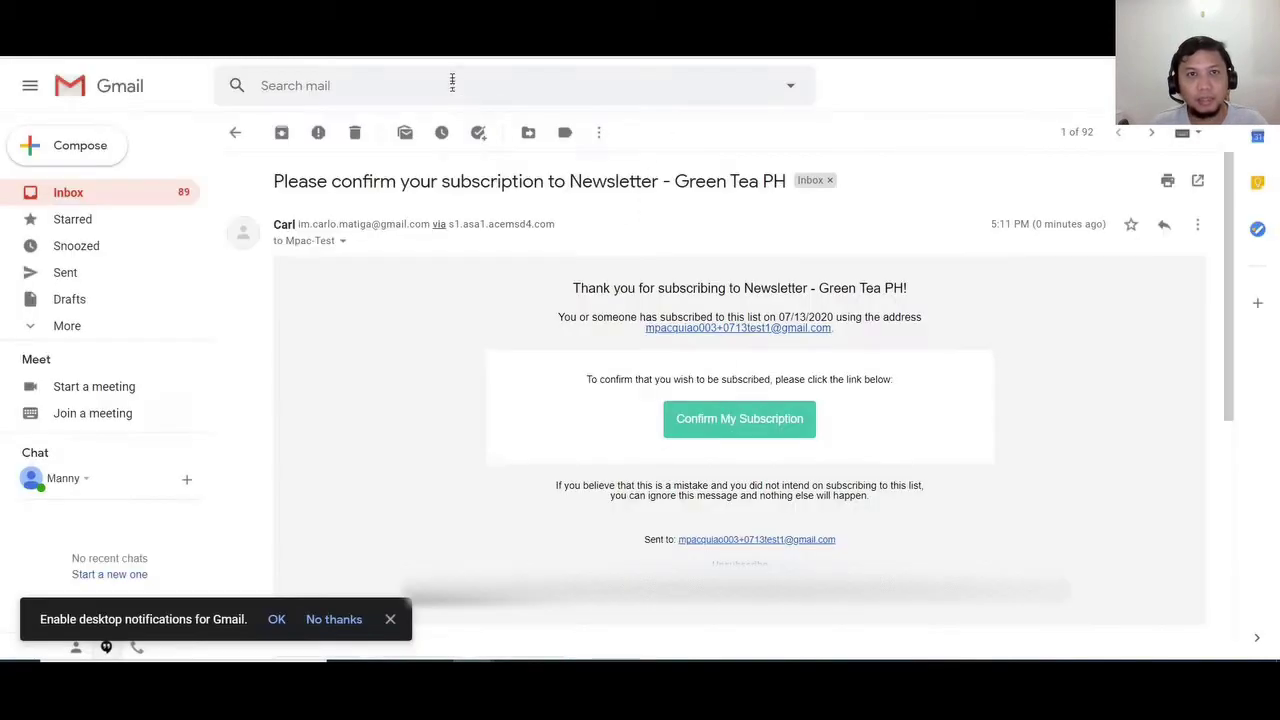
- Return to the Gmail inbox, and check the ActiveCampaign contacts list for the second test contact
click(84, 201)
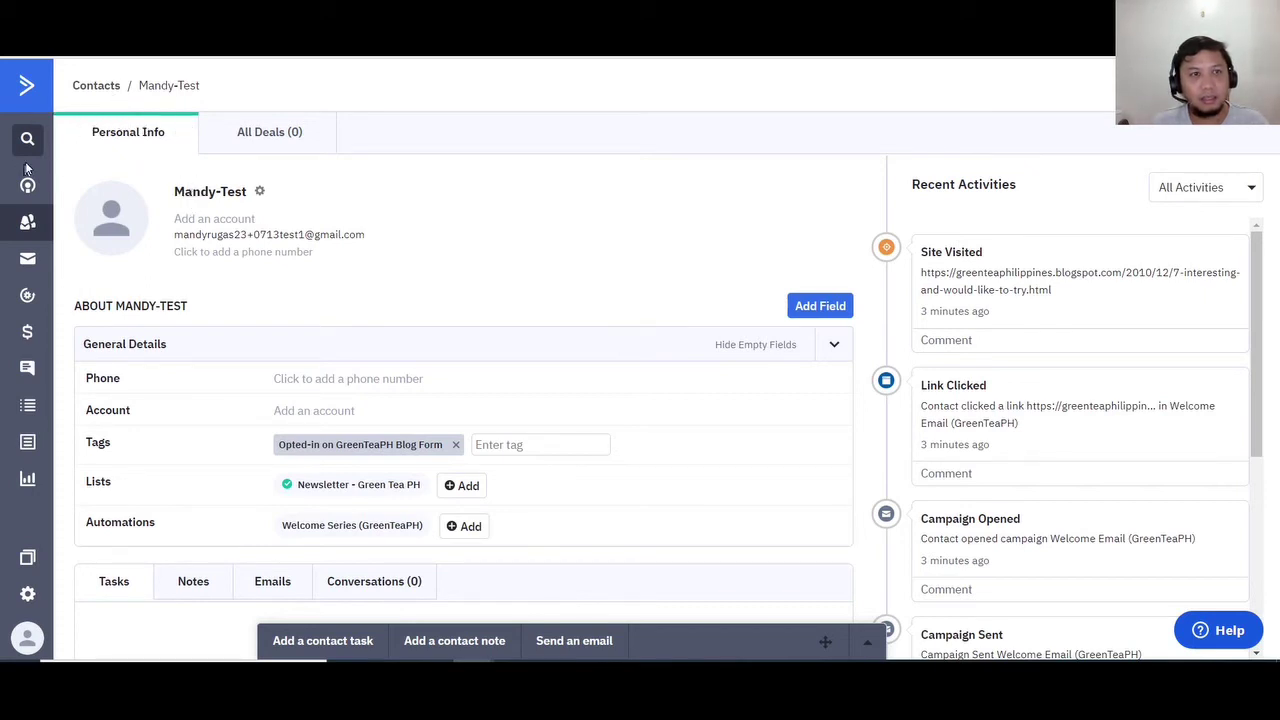
click(28, 225)
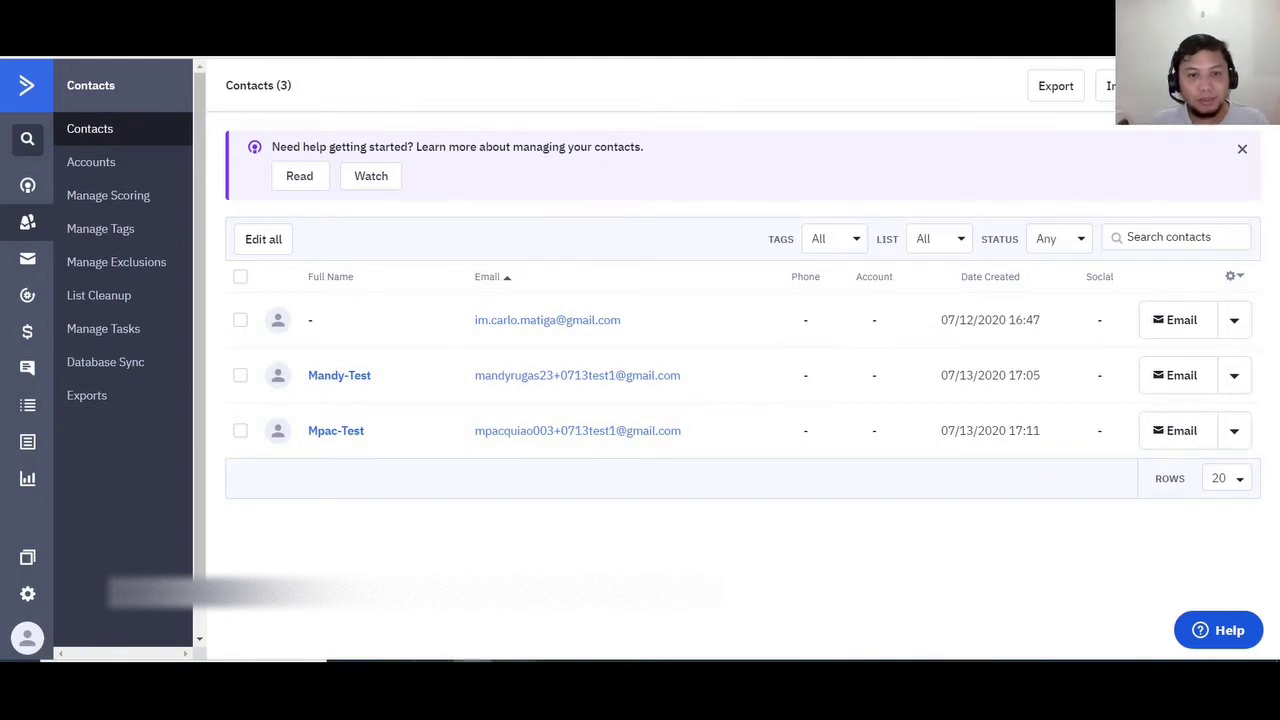
- Copy the third test case's name from the Word document into the name field of the Green Tea Philippines subscription form in Brave
key(alt+Tab)
scroll(546, 423, down, 2)
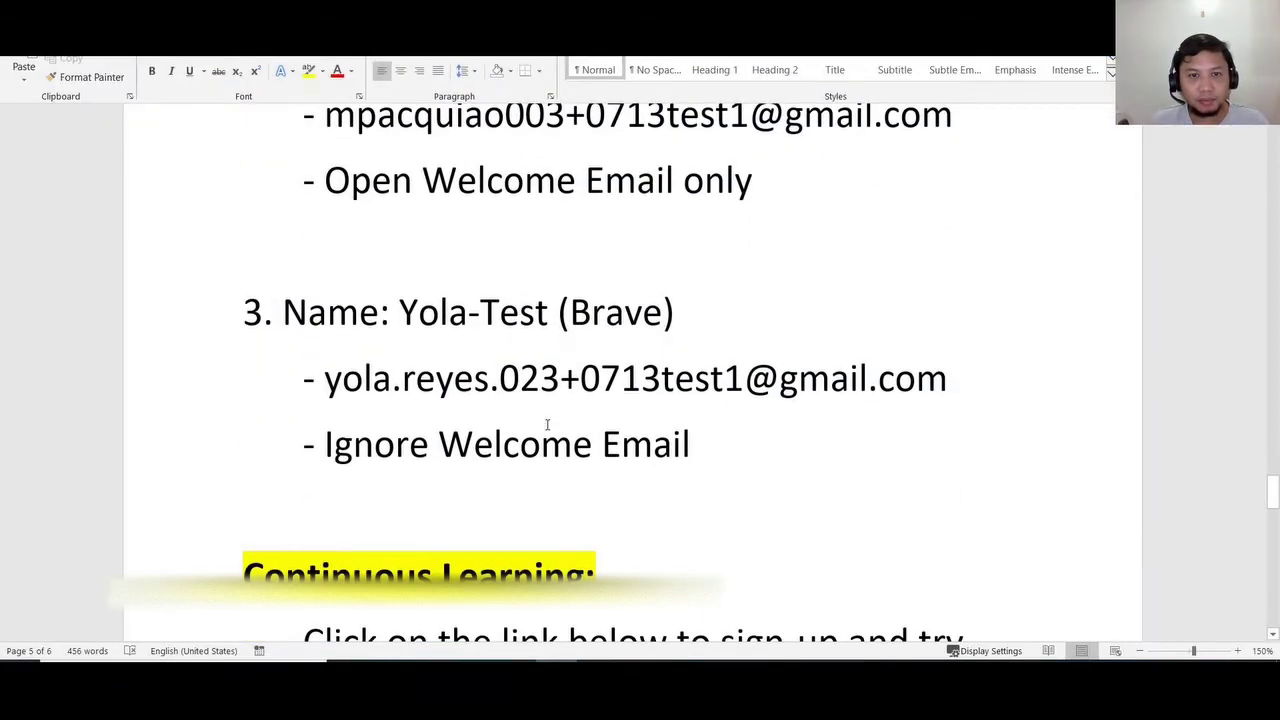
scroll(586, 398, up, 1)
scroll(586, 398, up, 1)
scroll(586, 398, down, 2)
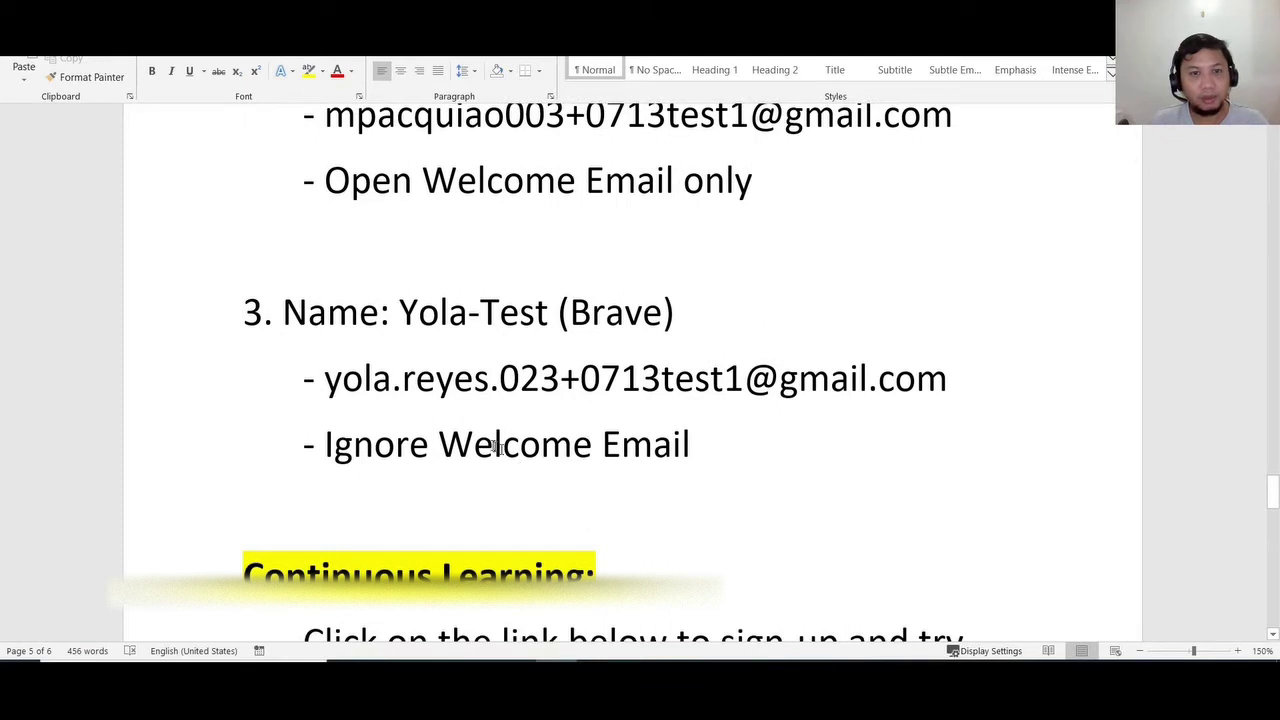
scroll(545, 428, up, 1)
scroll(600, 460, up, 1)
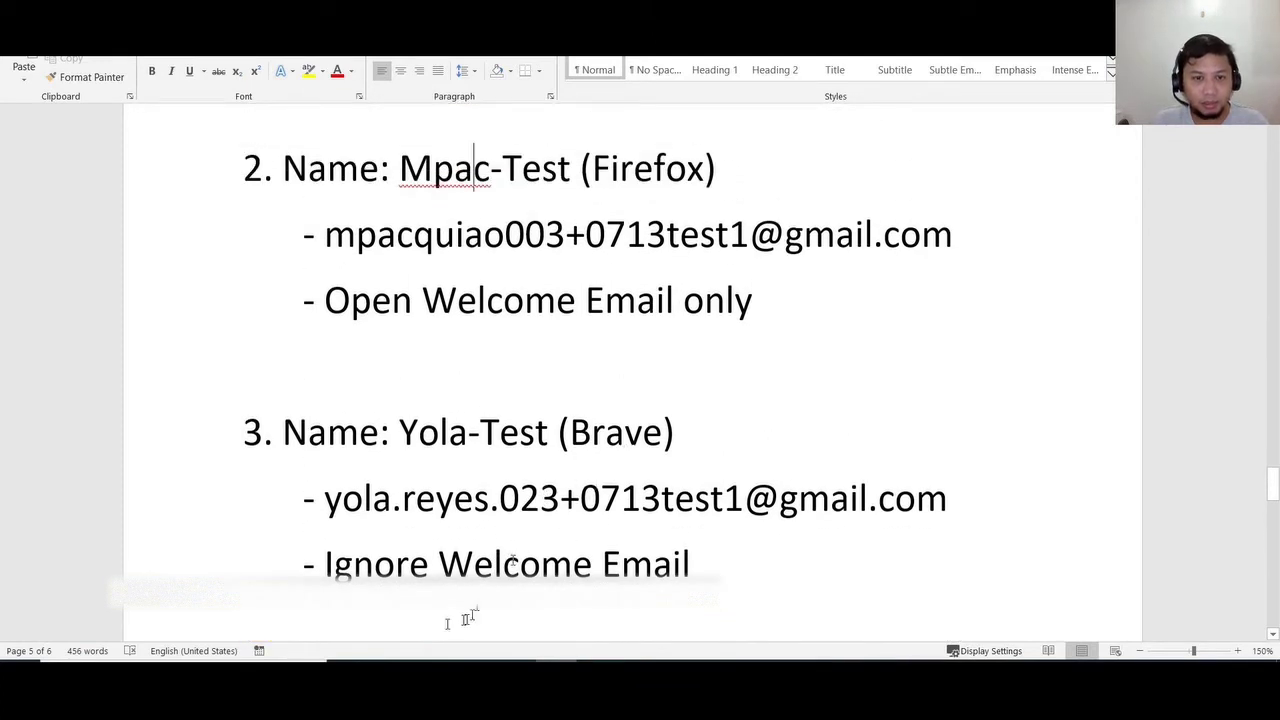
mouse_move(349, 688)
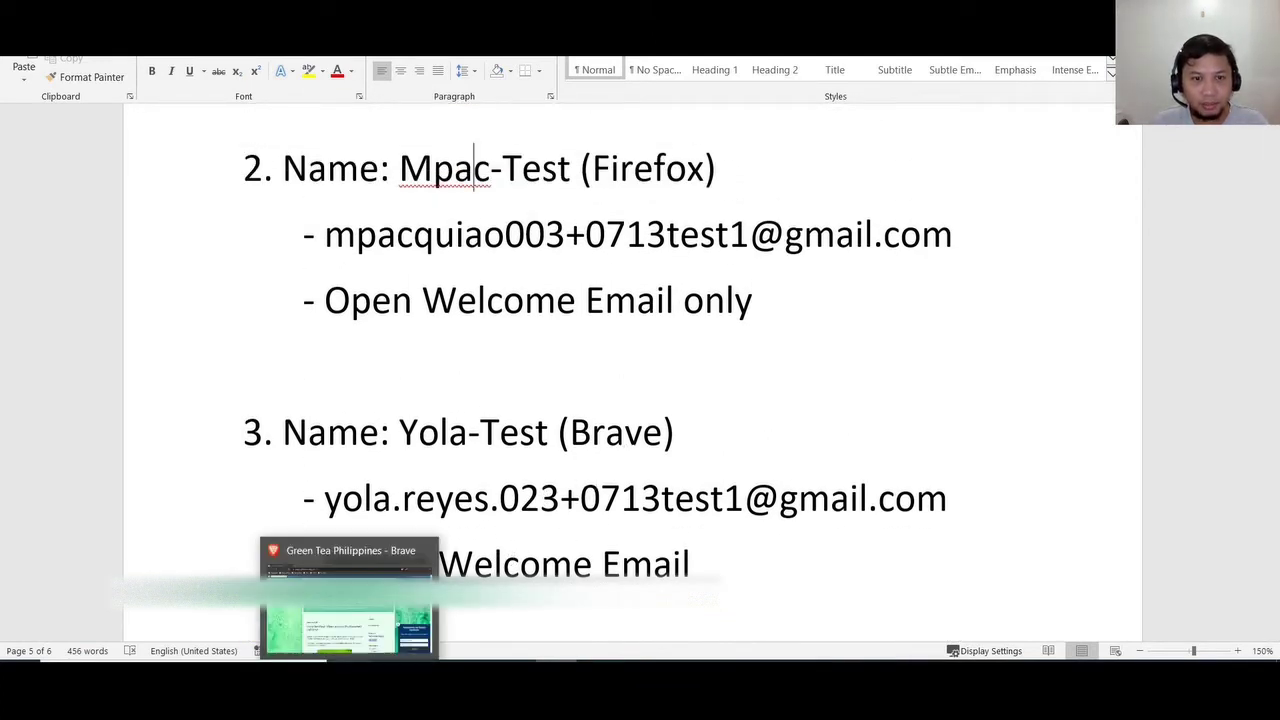
click(349, 610)
key(alt+Tab)
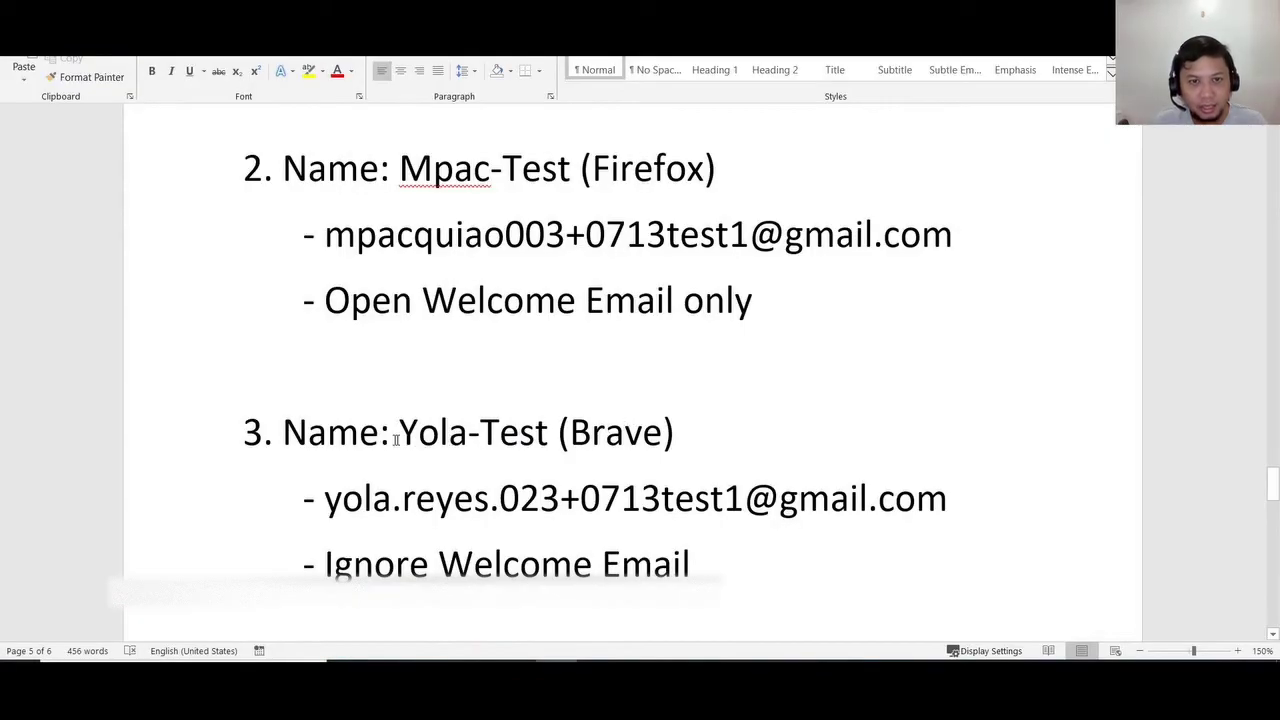
drag(422, 436, 510, 437)
key(ctrl+c)
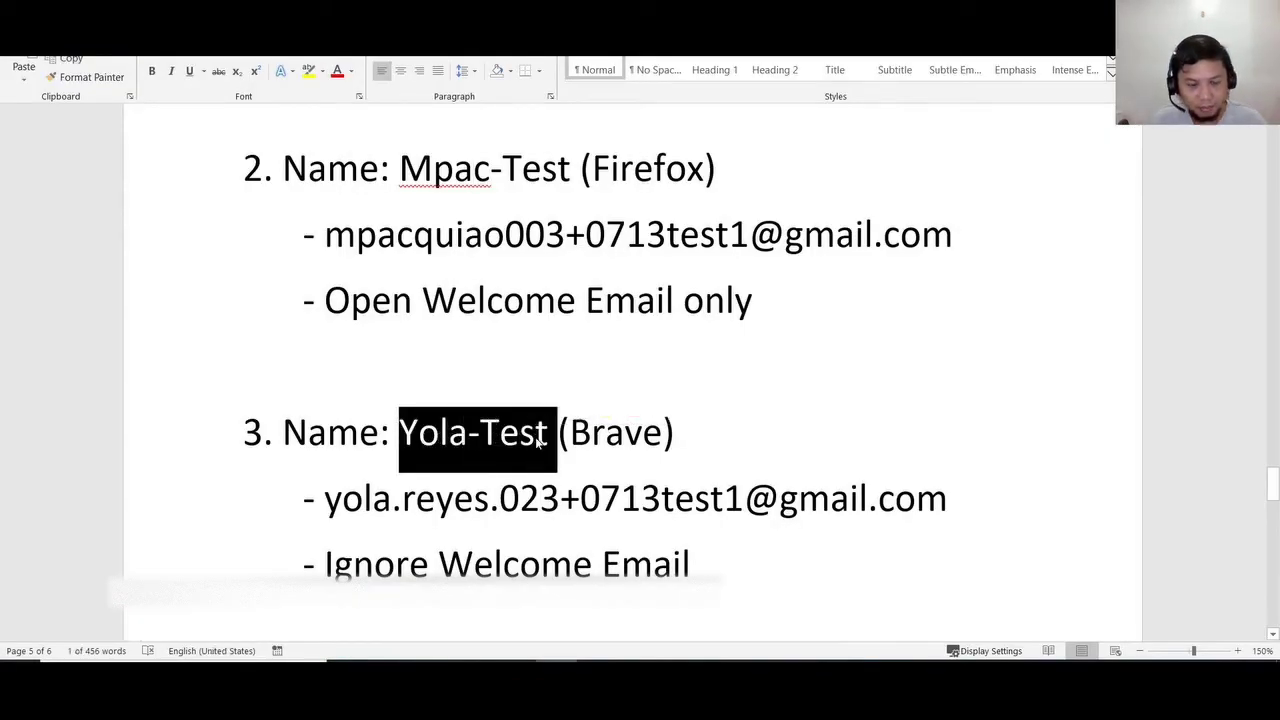
key(alt+Tab)
click(1052, 563)
key(ctrl+v)
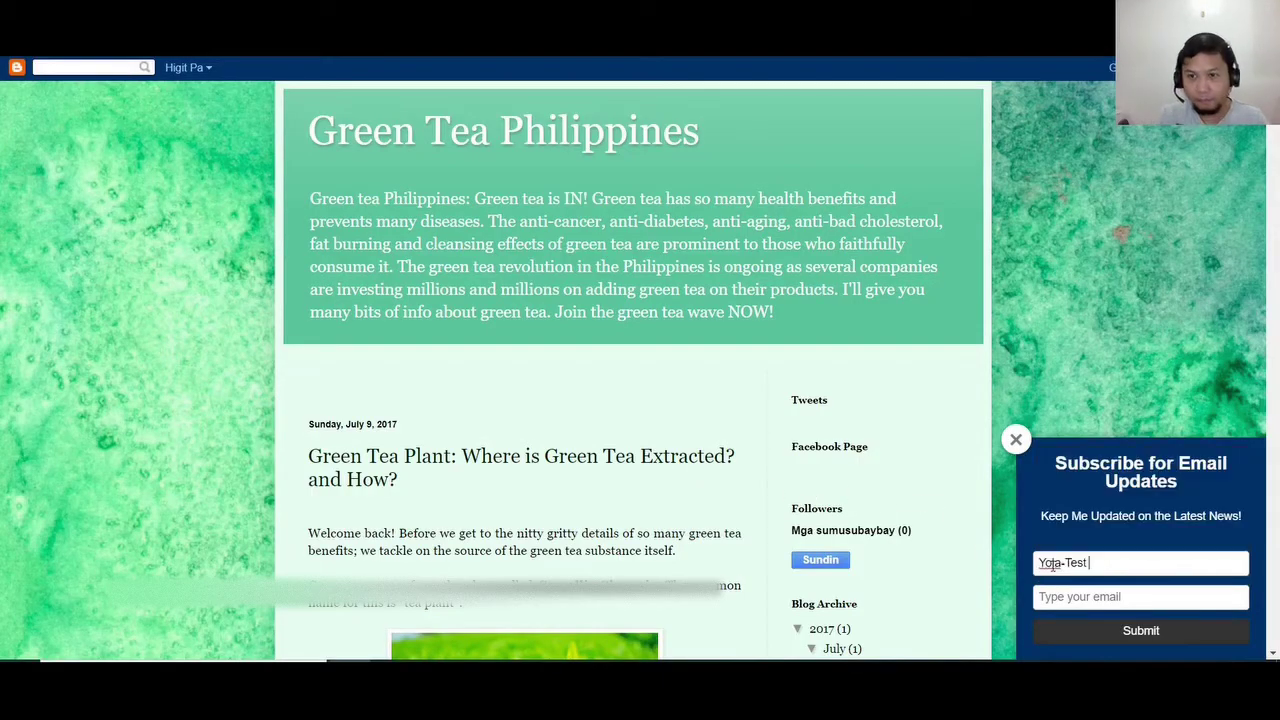
- Copy the third test case's e-mail address from the document into the form's email field and submit the subscription
key(alt+Tab)
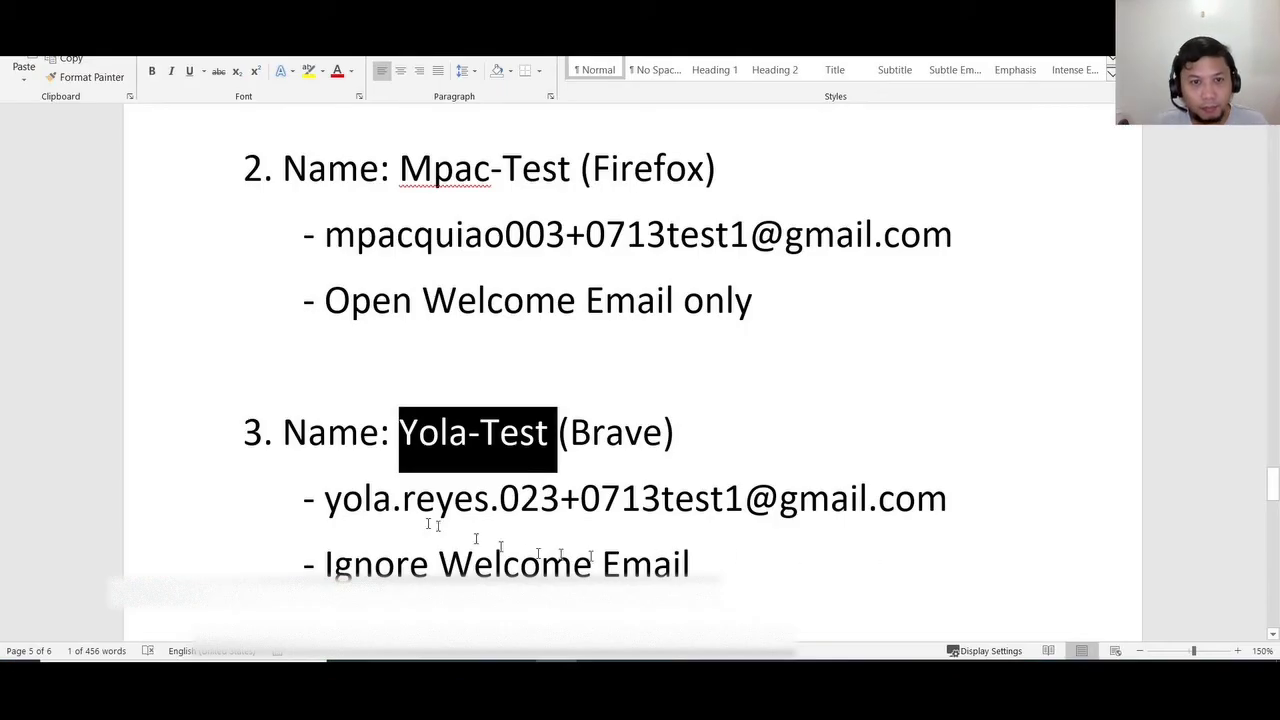
drag(326, 498, 950, 500)
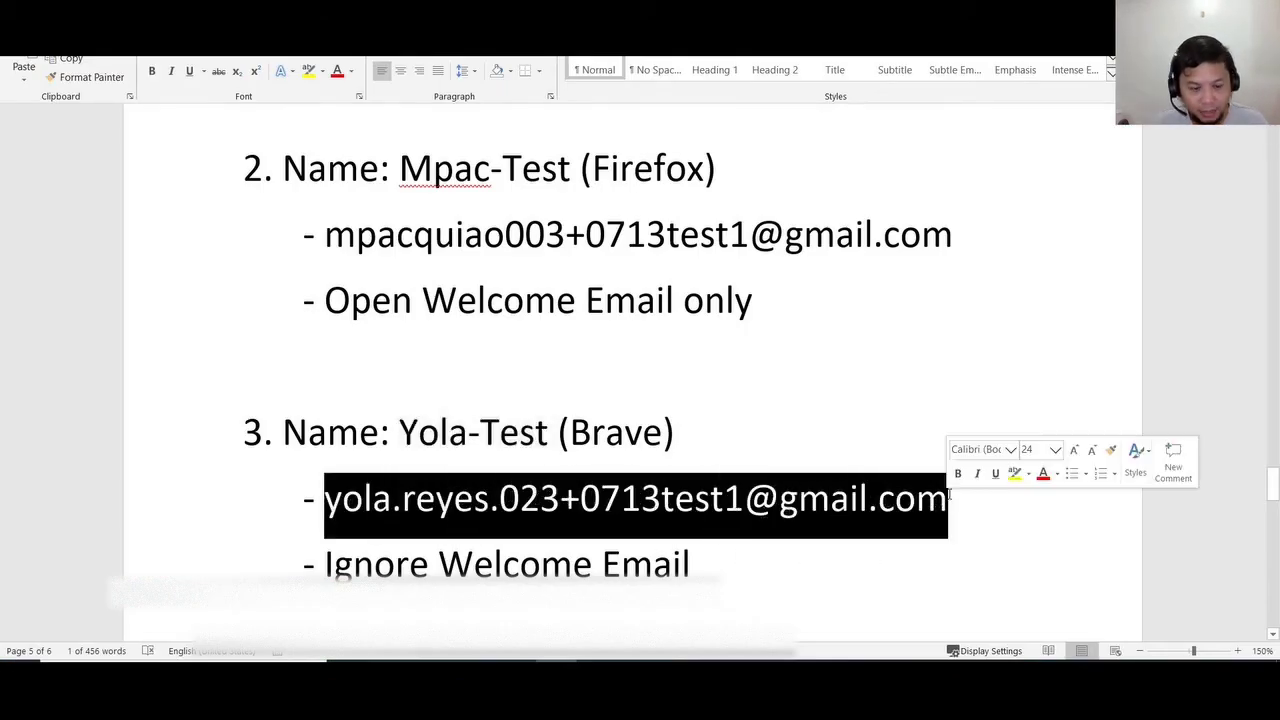
key(ctrl+c)
key(alt+Tab)
click(1081, 596)
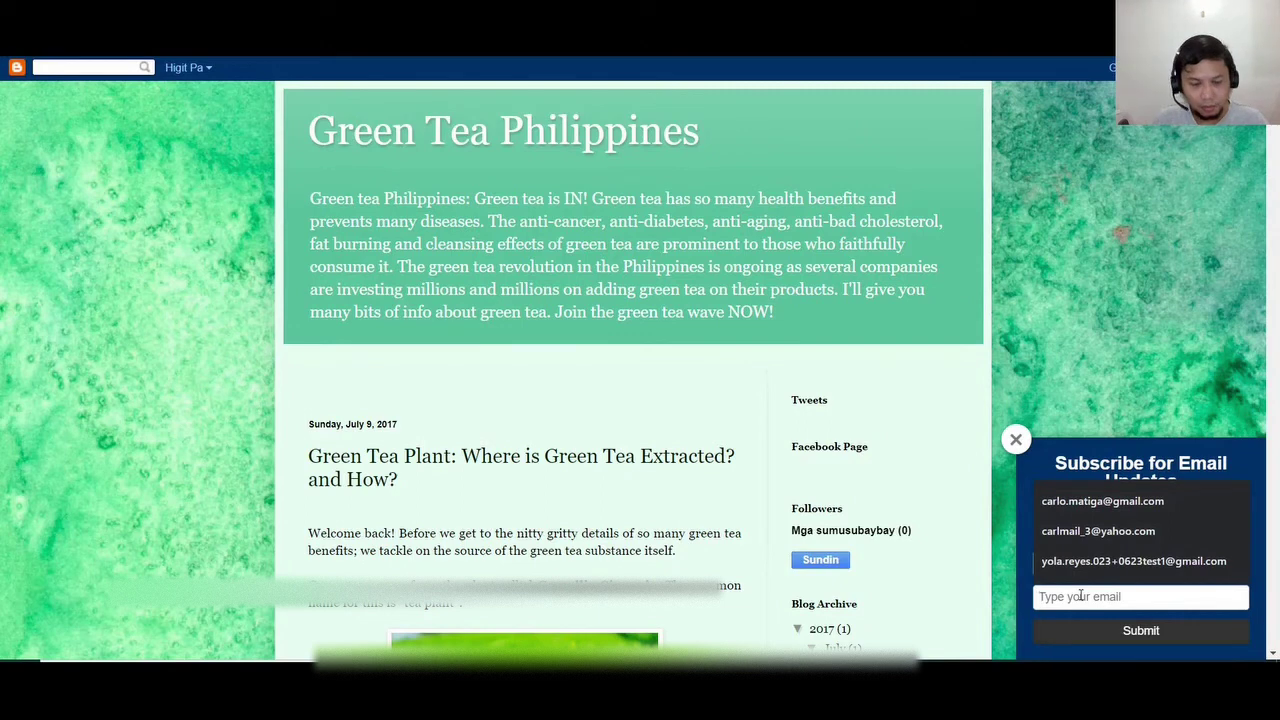
key(ctrl+v)
click(1148, 632)
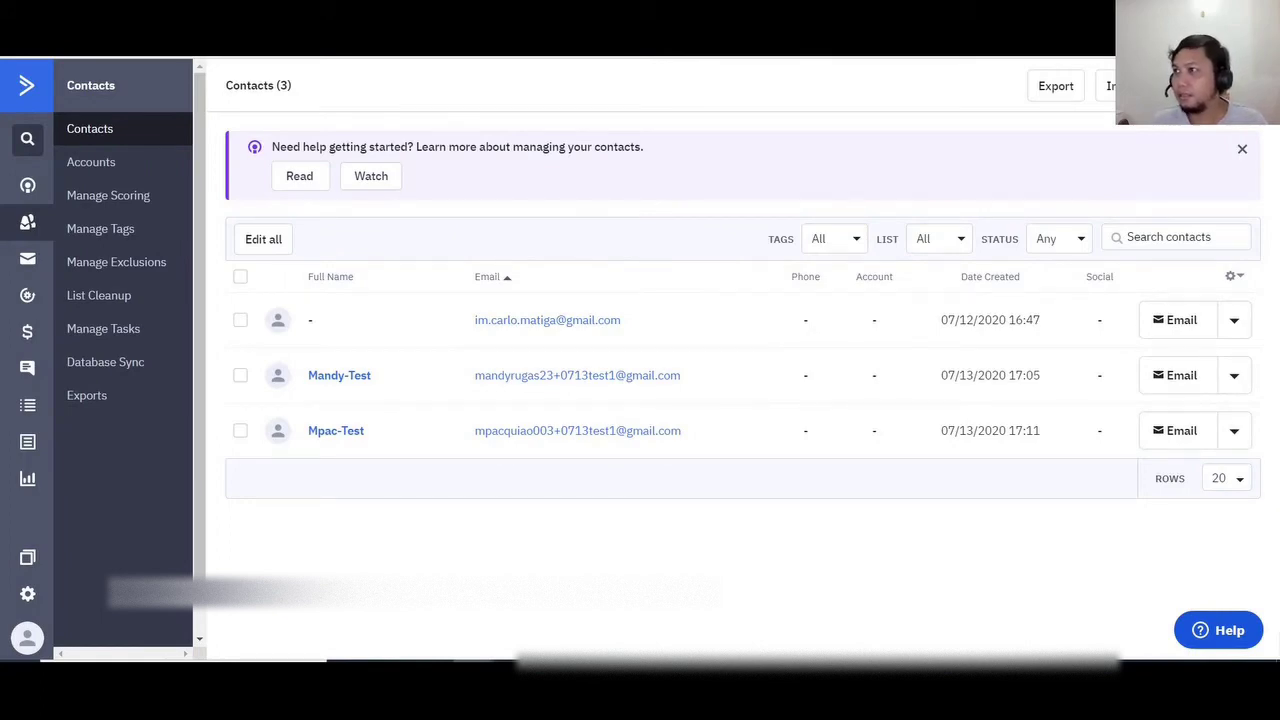
- Bring the third test contact's Gmail window into view, maximize it, and confirm the Newsletter - Green Tea PH subscription from the e-mail
drag(1279, 400, 971, 100)
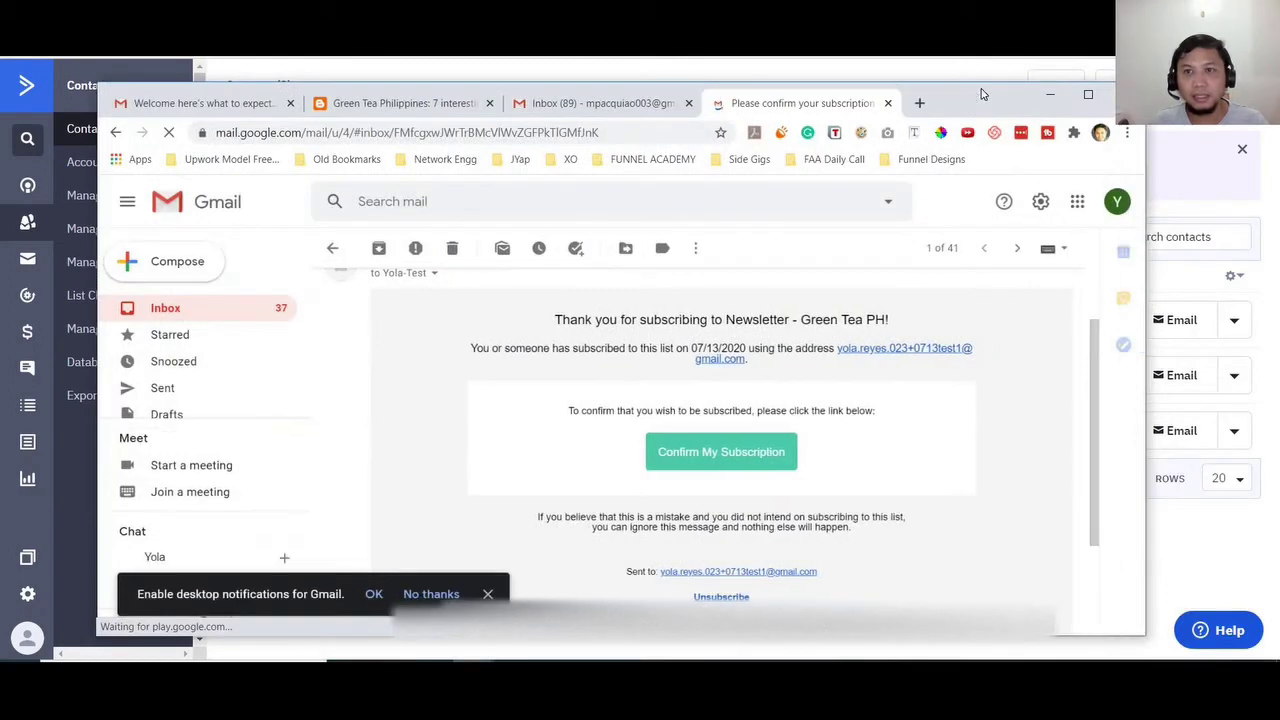
double_click(983, 94)
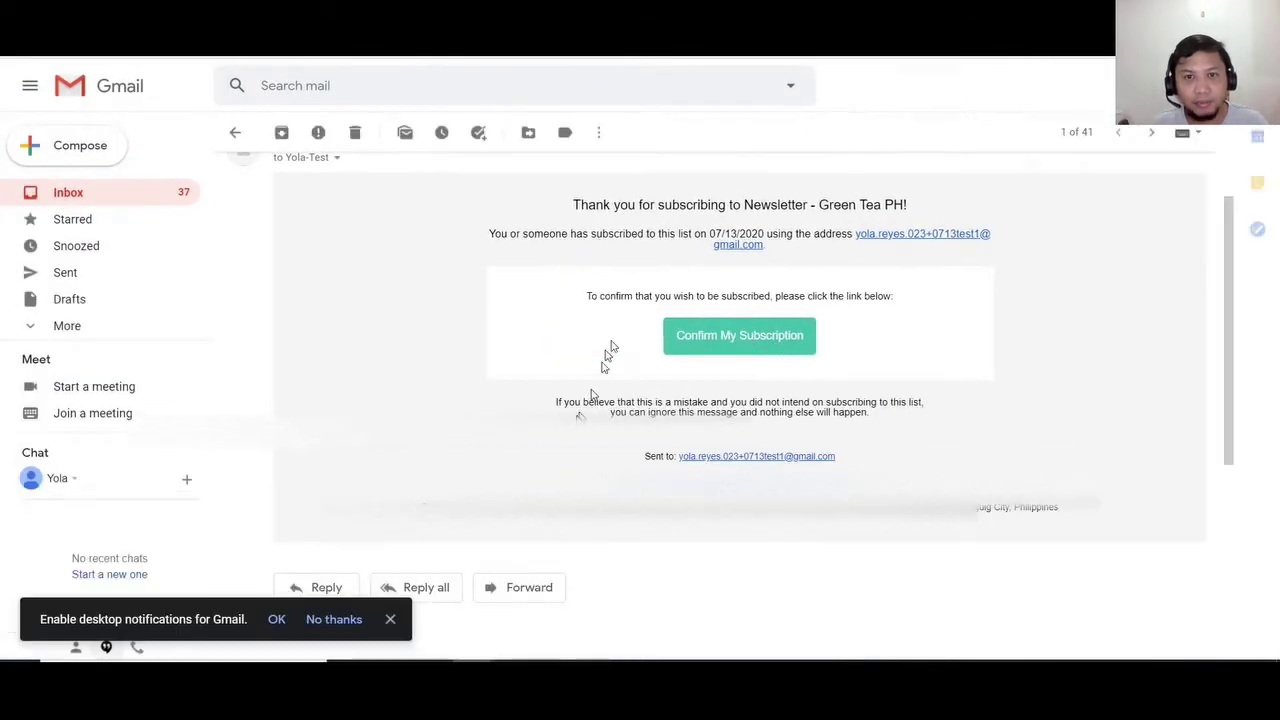
click(734, 345)
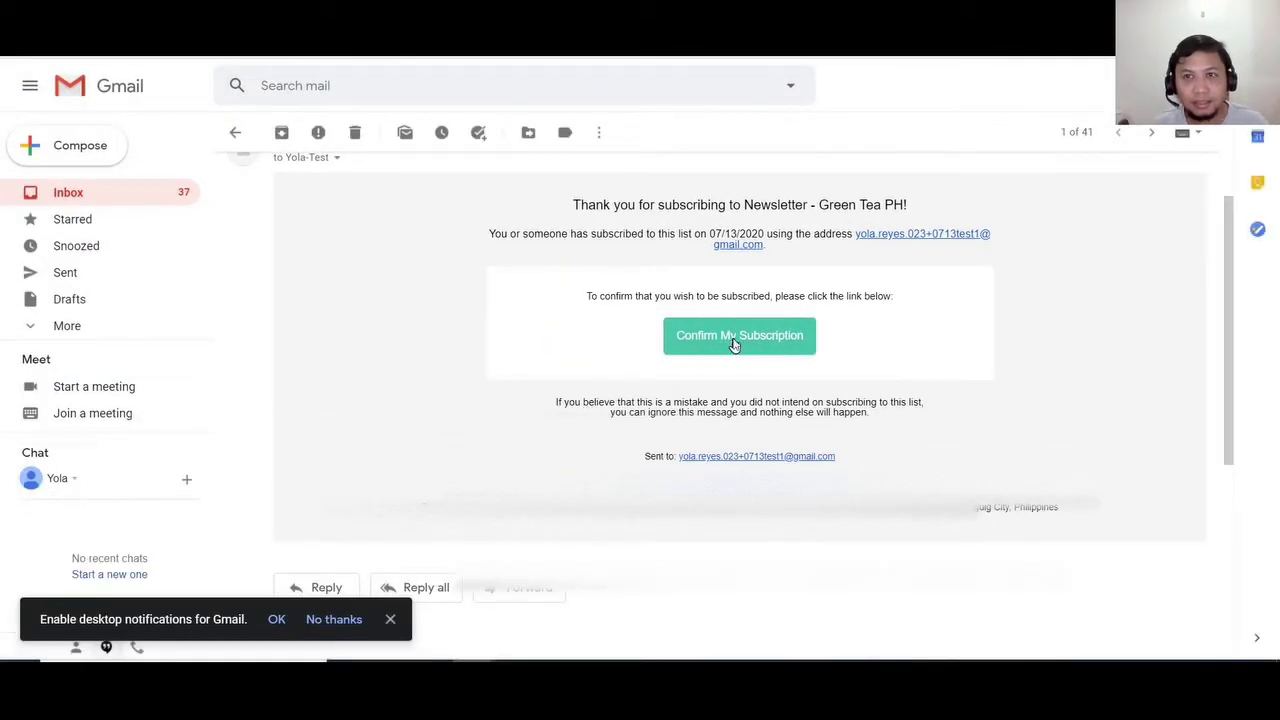
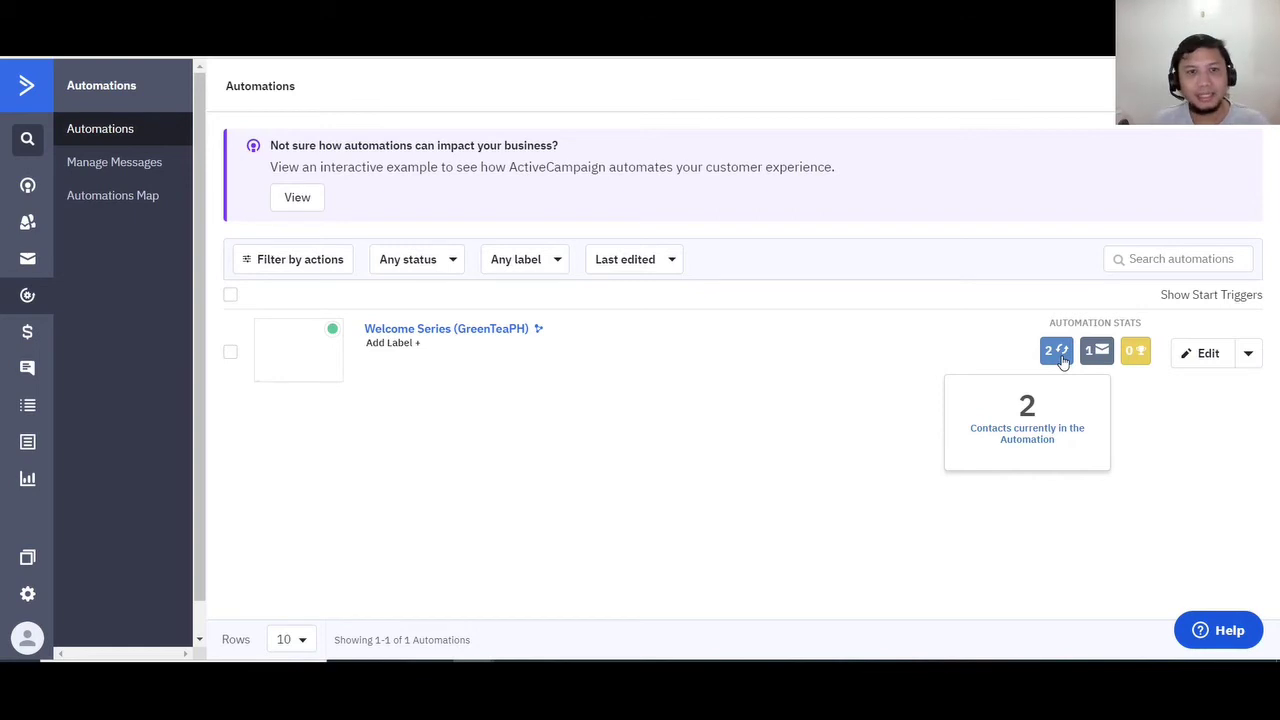
- Check the Welcome Series (GreenTeaPH) automation stats in ActiveCampaign and switch to the contacts list
mouse_move(1091, 355)
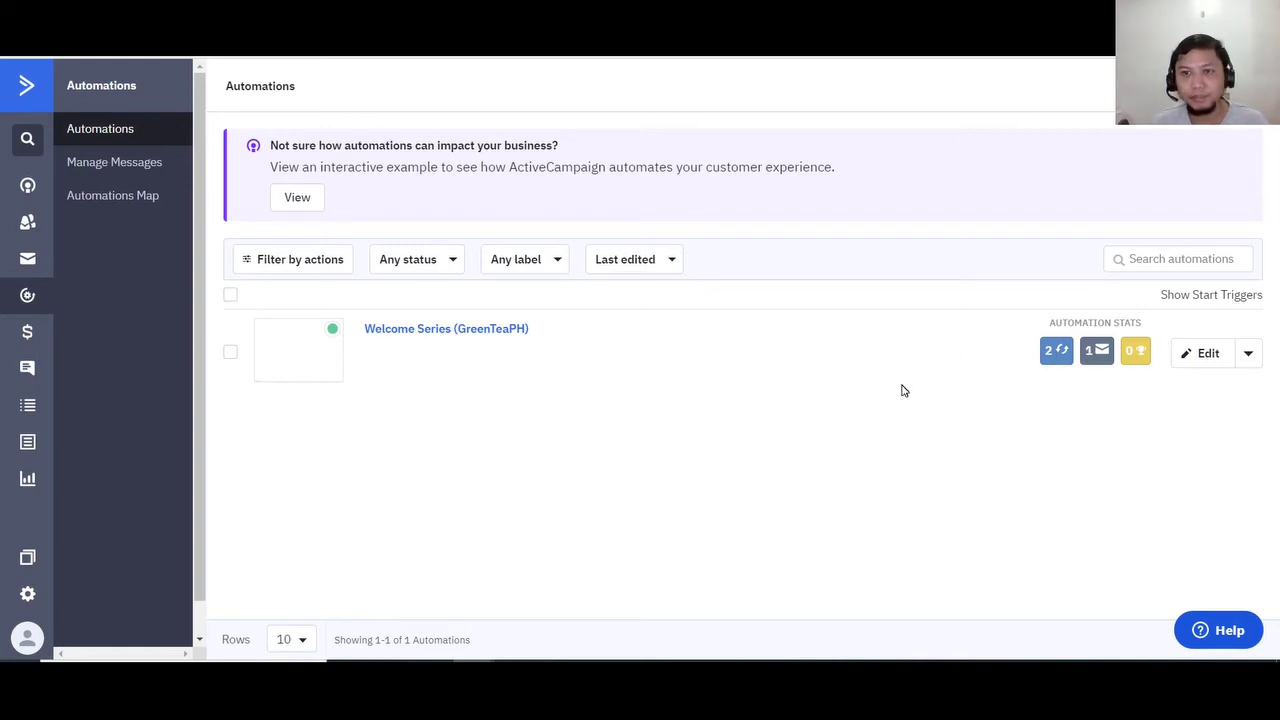
key(ctrl+Tab)
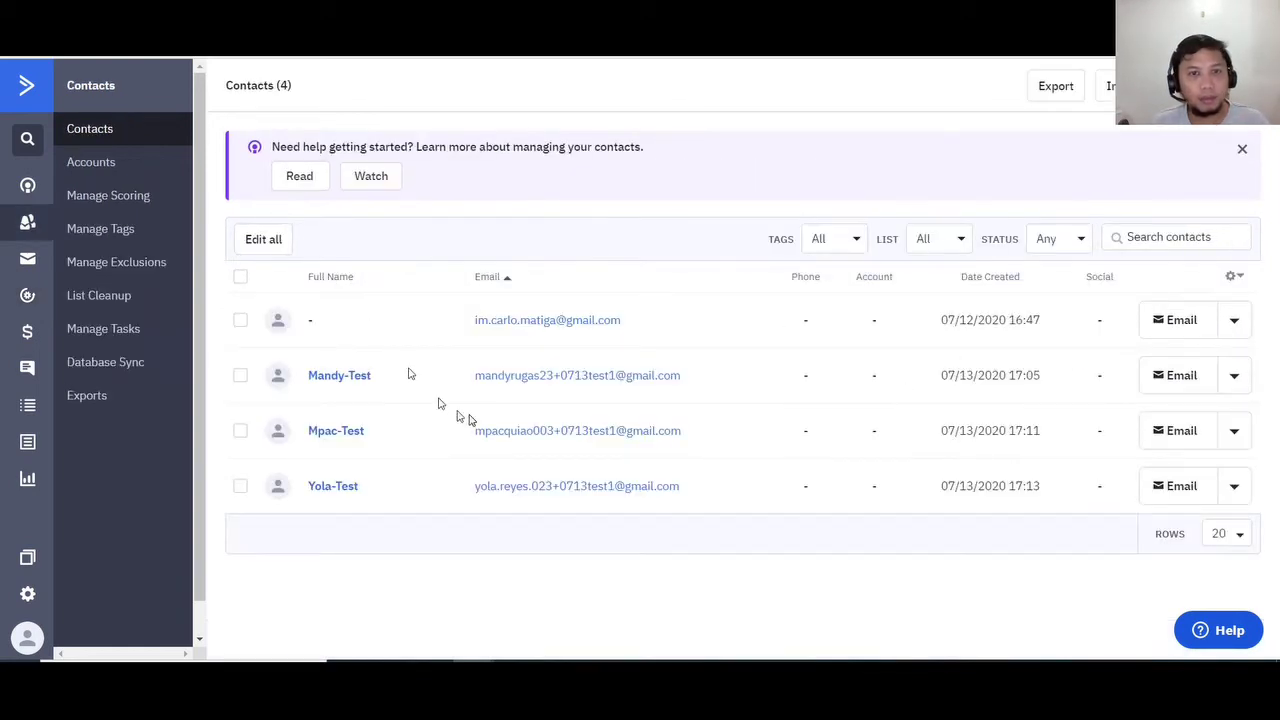
- Open the first test contact's record in ActiveCampaign and review its tags, lists, automations and recent activities
click(332, 380)
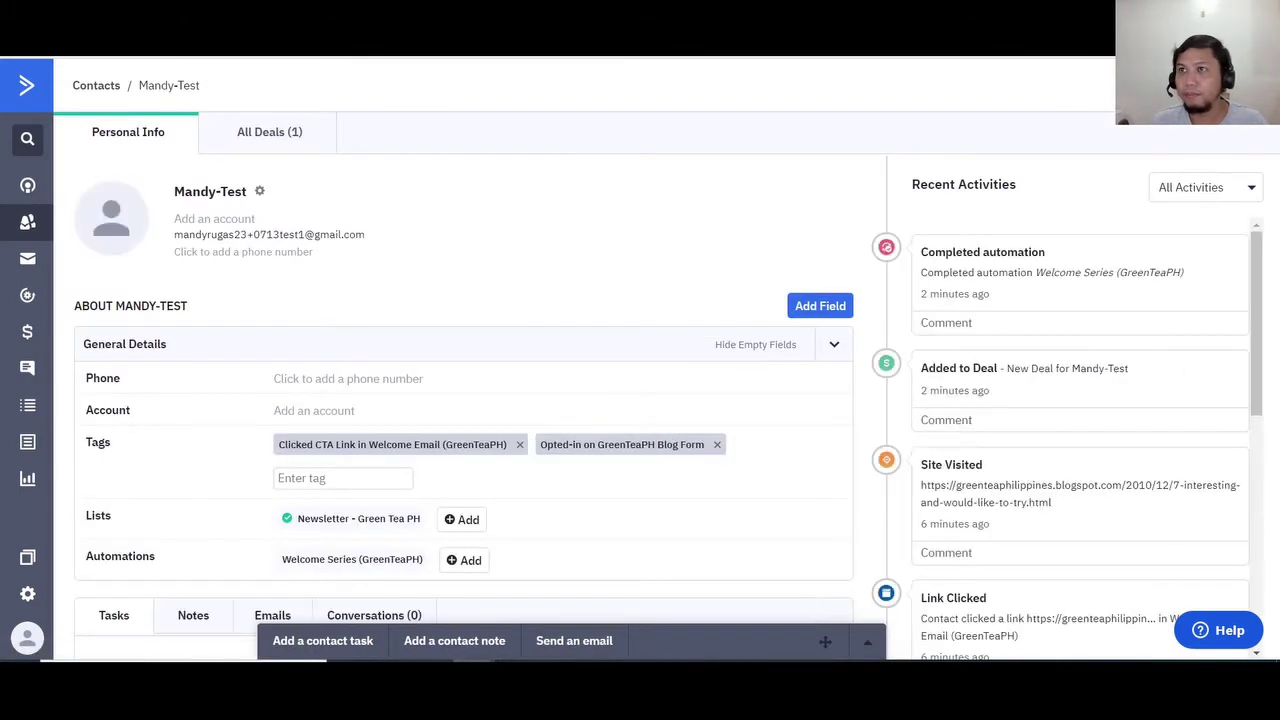
scroll(523, 363, down, 2)
scroll(528, 408, up, 1)
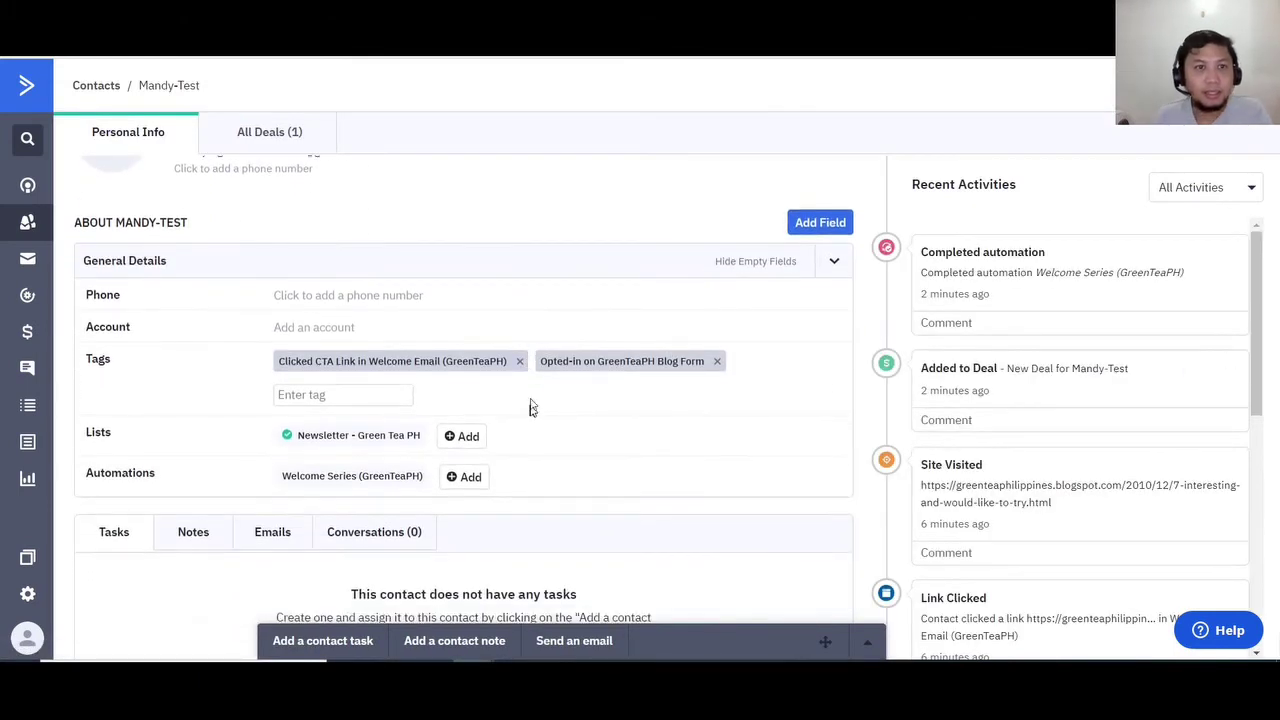
scroll(532, 400, up, 1)
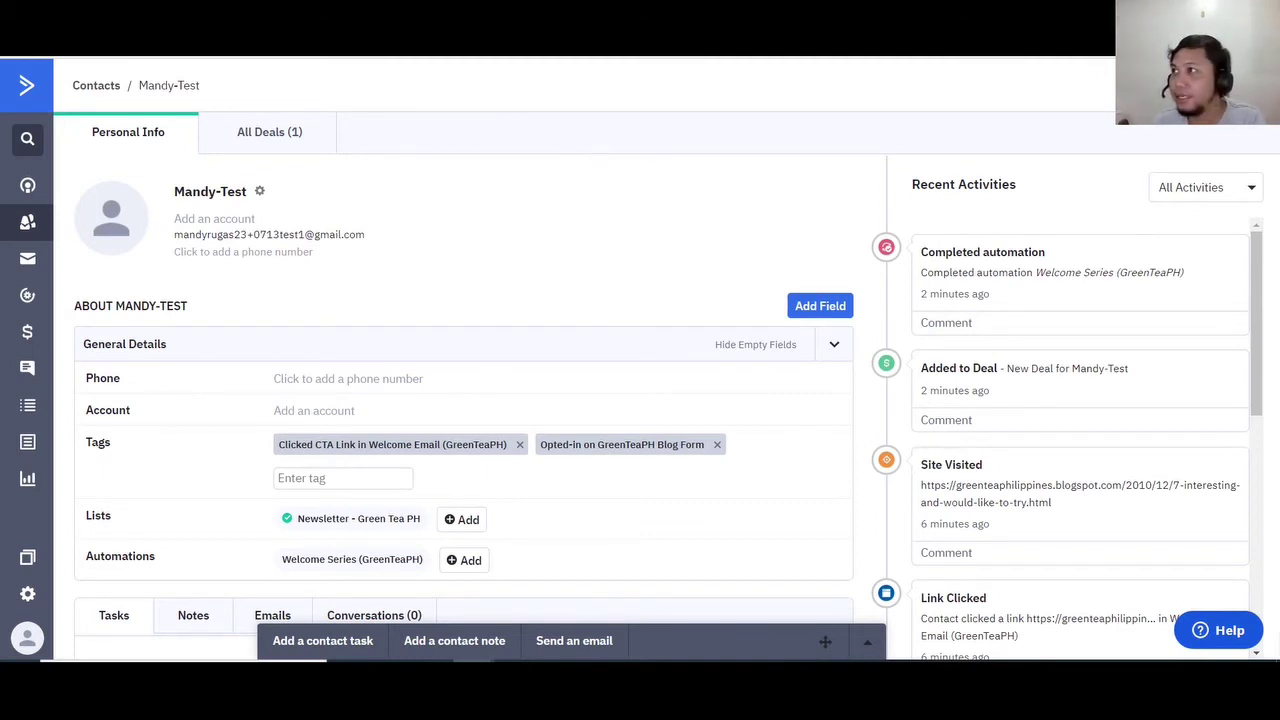
- Bring the second test contact's Gmail window into view, maximize it, and recheck that test case's required action in the Word document
drag(1279, 200, 1036, 124)
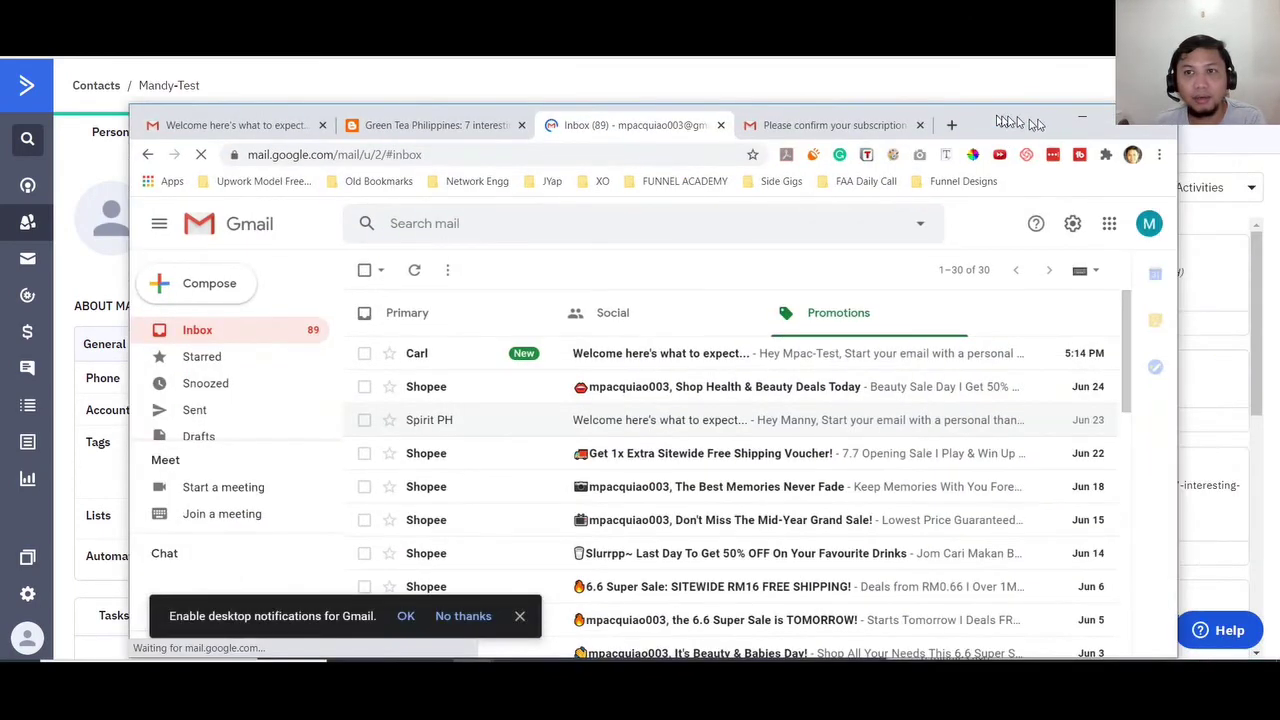
click(1110, 122)
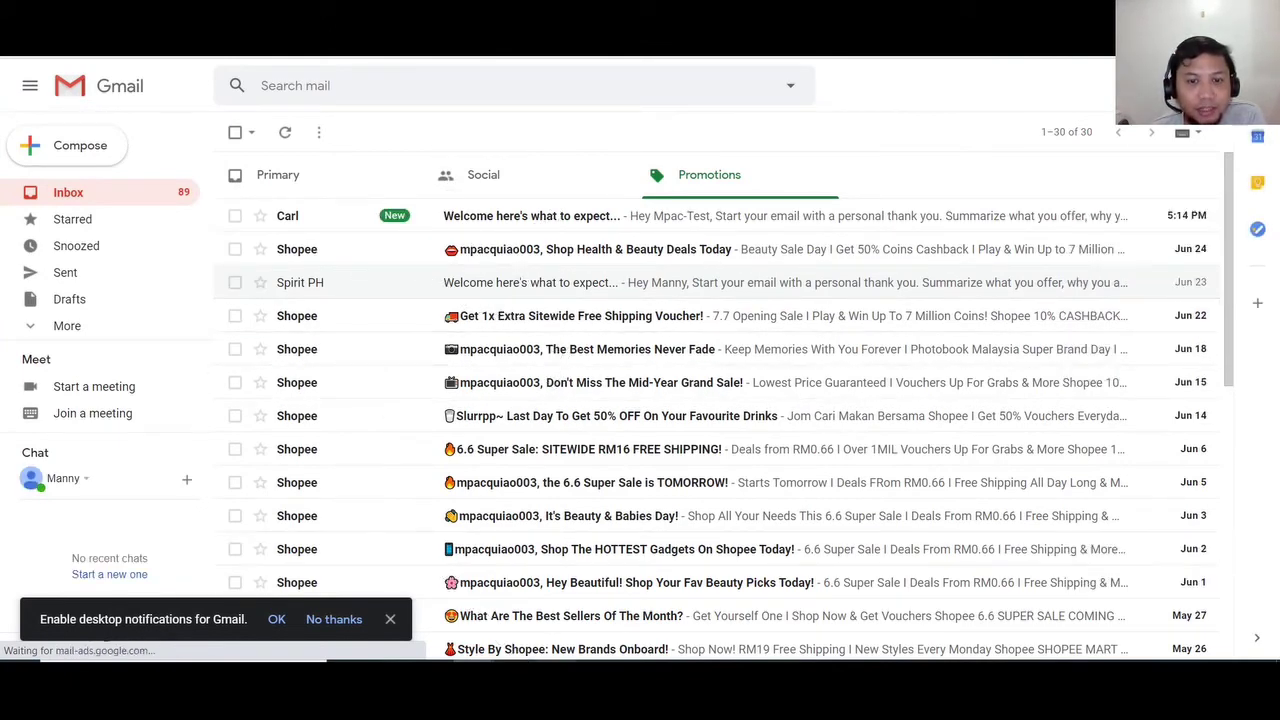
key(alt+Tab)
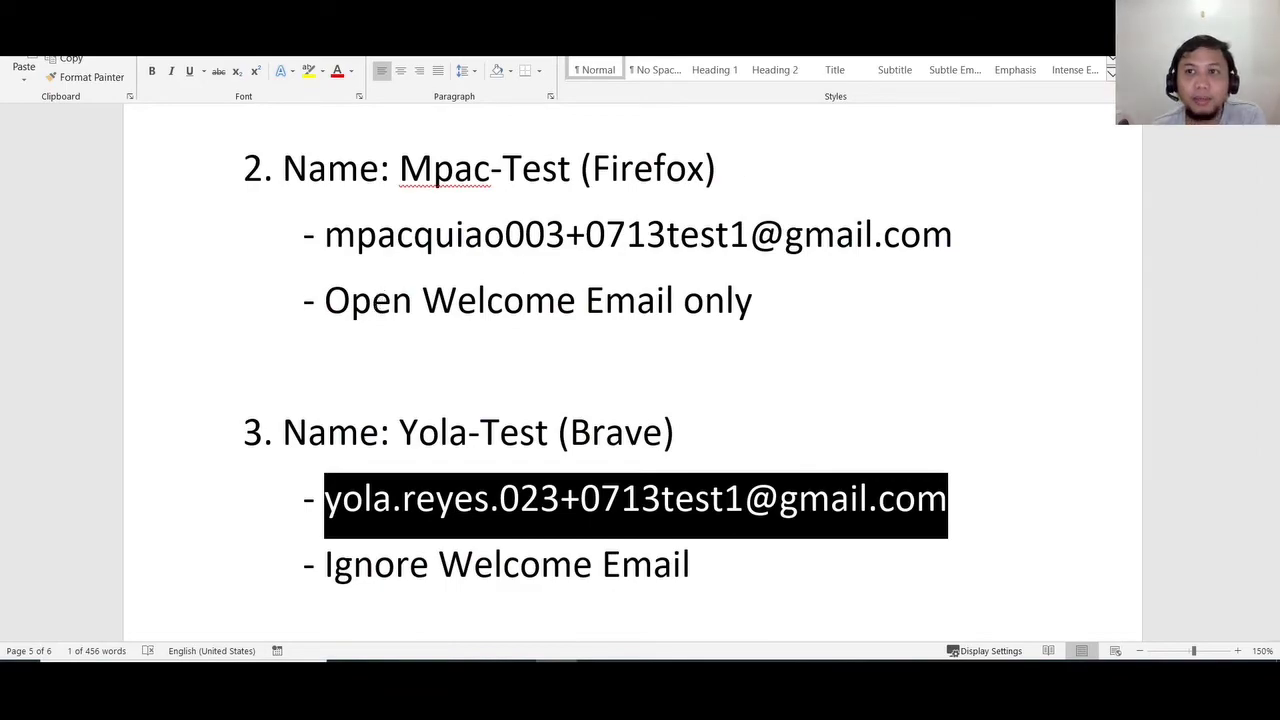
key(alt+Tab)
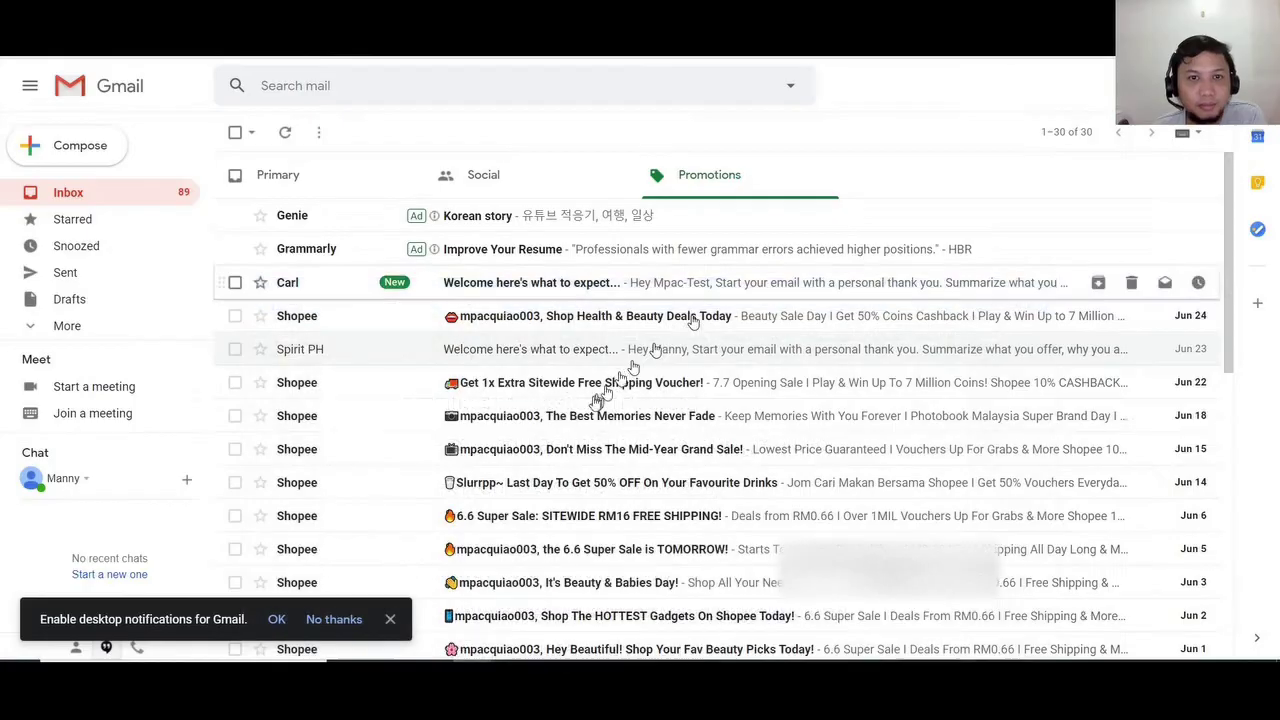
- Open the "Welcome here's what to expect..." email for the second test contact and read it without following its Click here link
click(340, 290)
scroll(390, 360, down, 3)
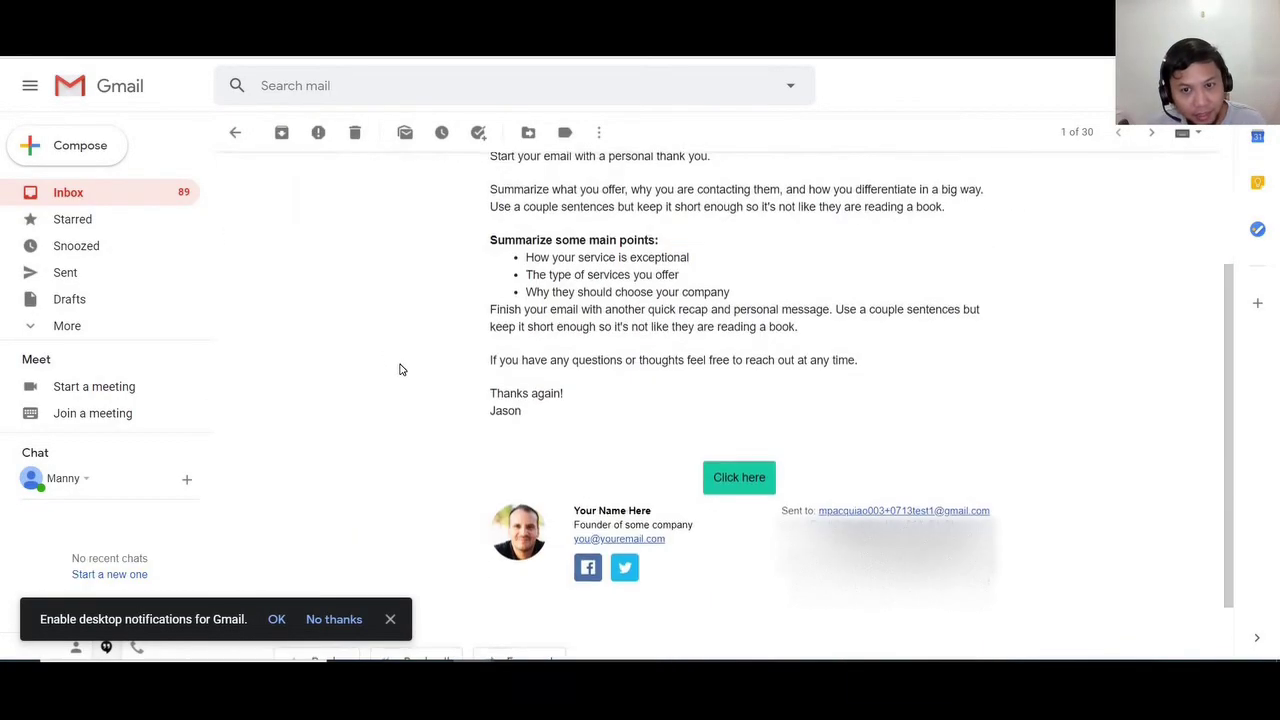
scroll(455, 340, up, 2)
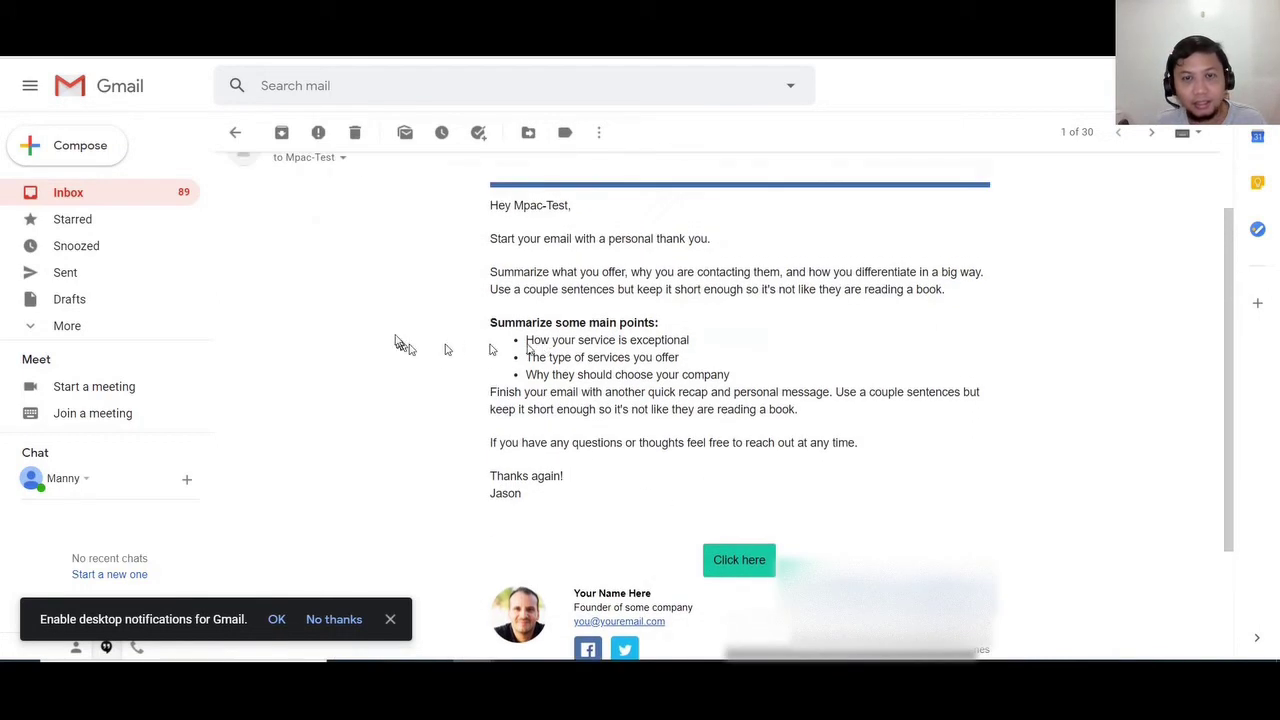
scroll(440, 265, up, 2)
scroll(557, 320, down, 2)
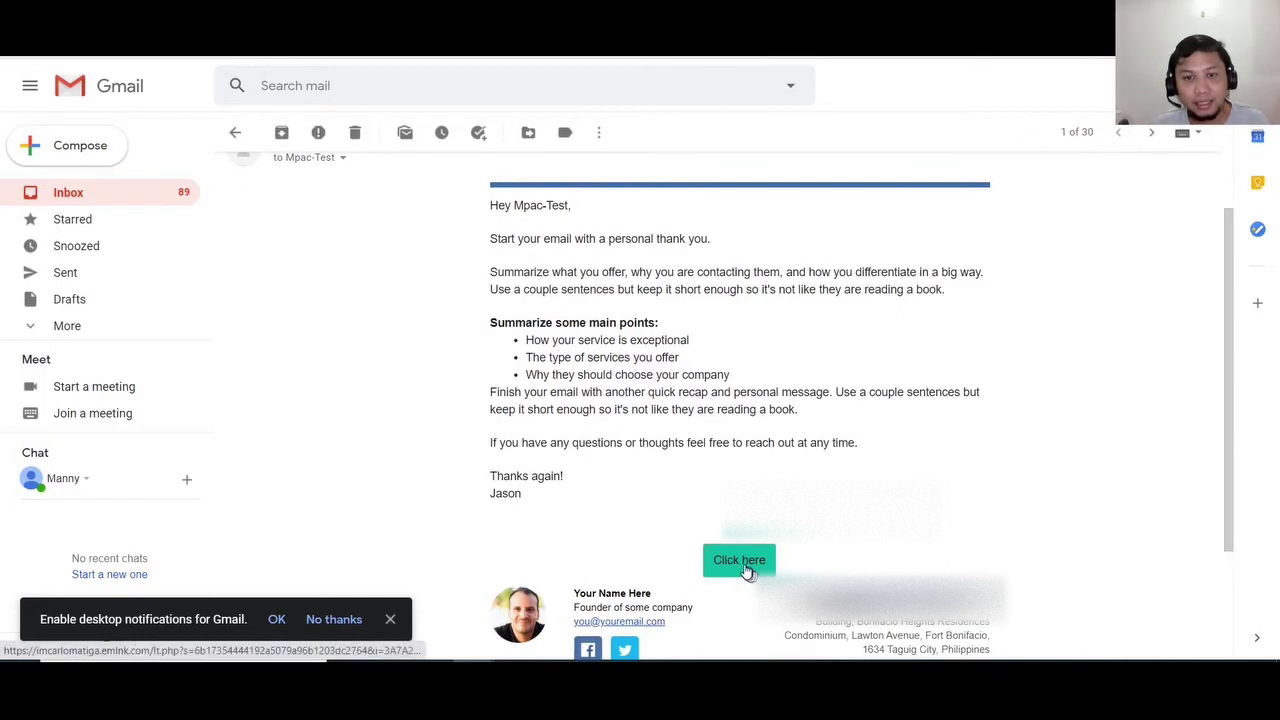
scroll(451, 337, up, 2)
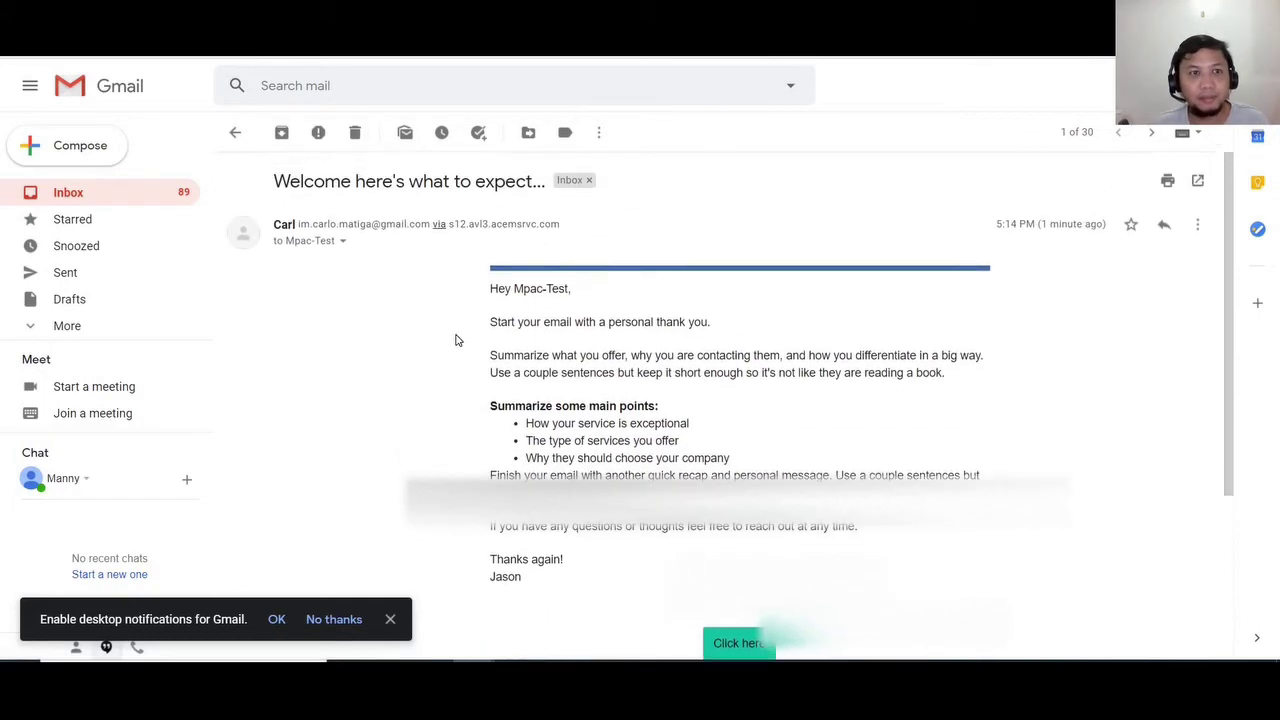
click(88, 195)
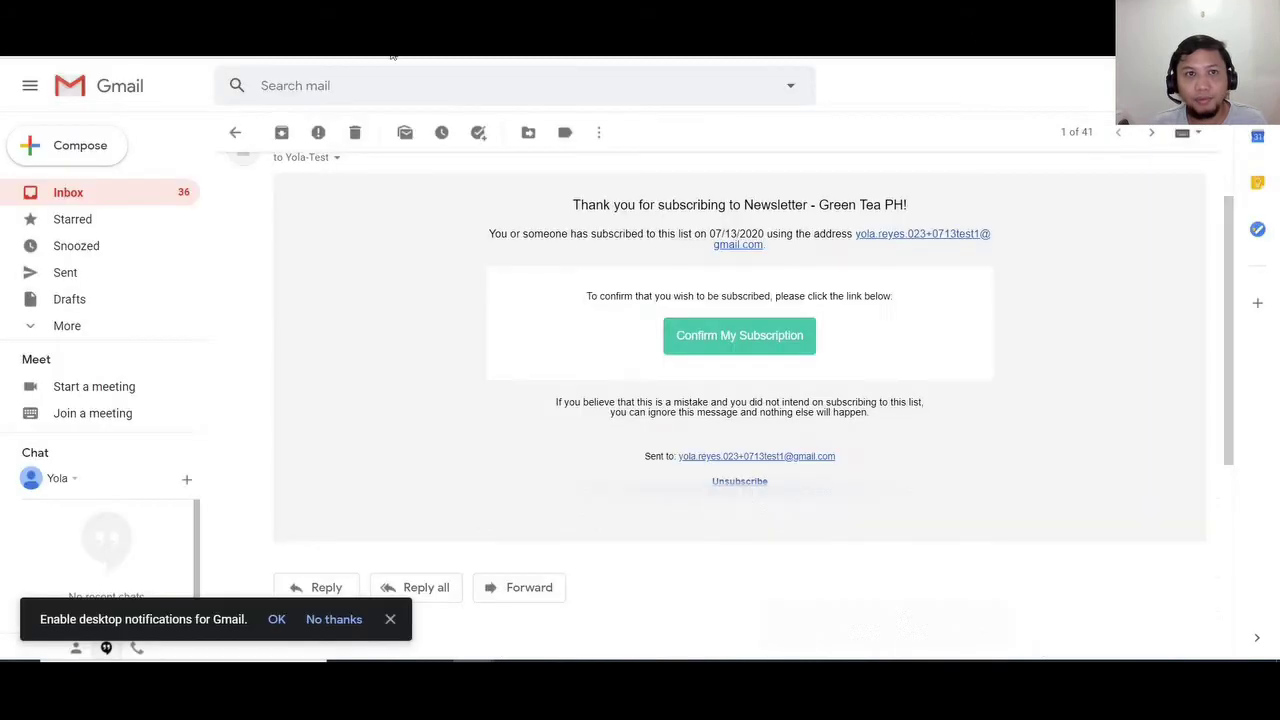
- Refresh the third test contact's Gmail inbox and look for the Welcome Email among the promotions, leaving it unopened
click(60, 200)
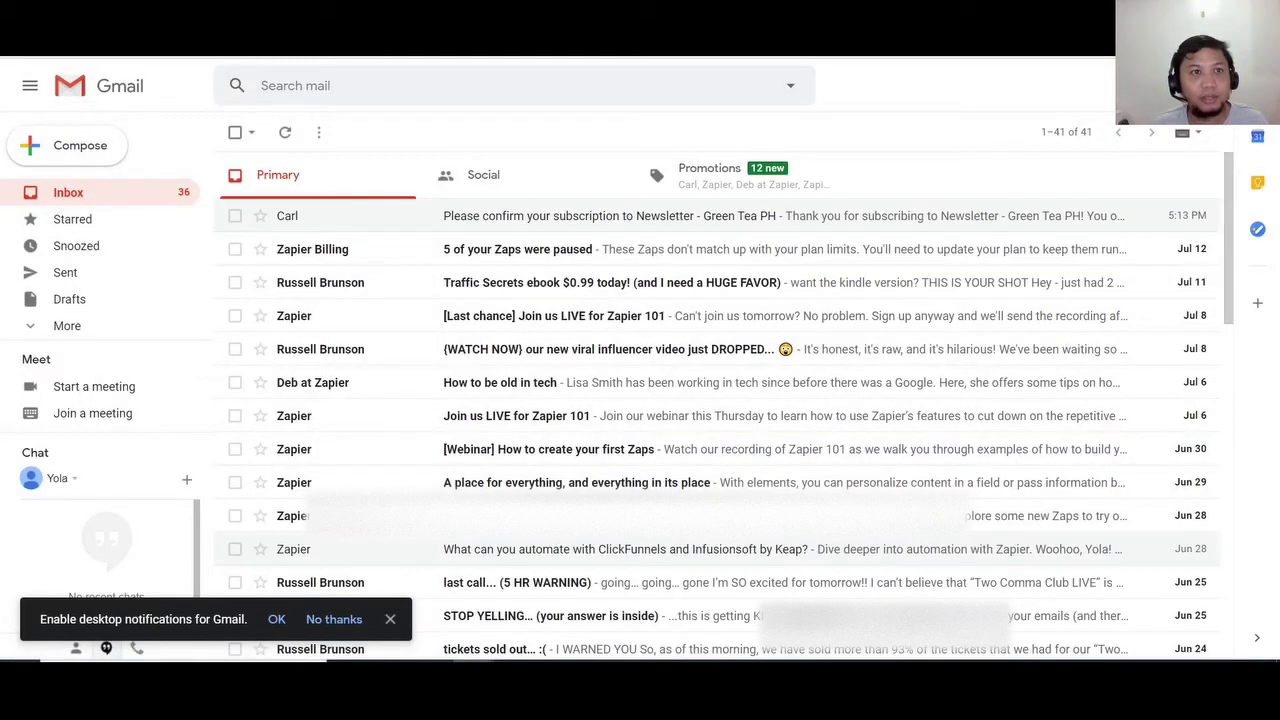
key(F5)
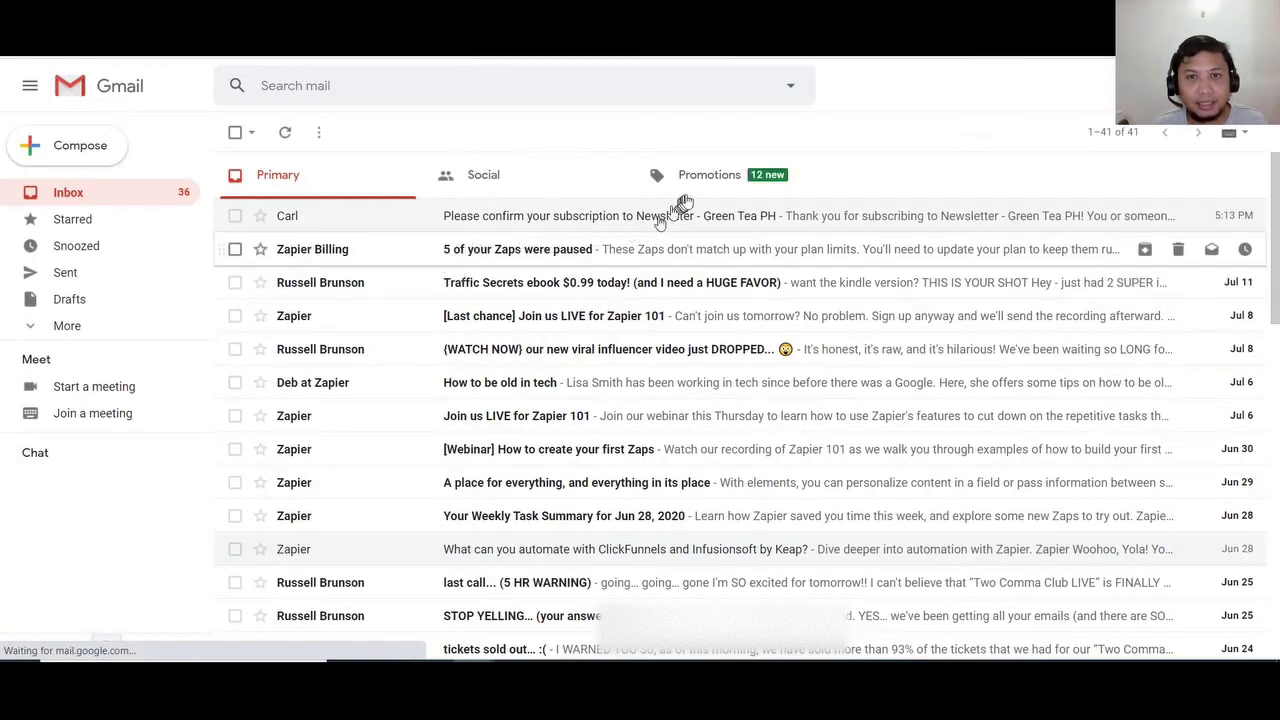
click(700, 195)
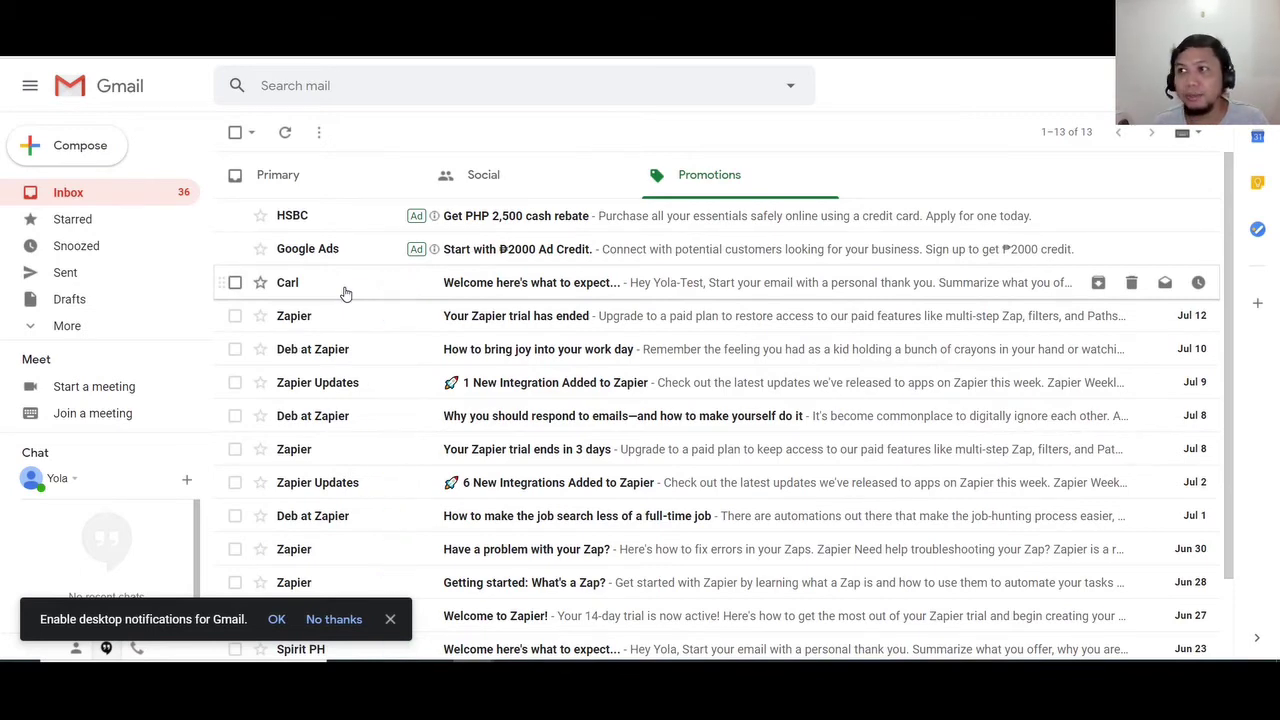
click(300, 178)
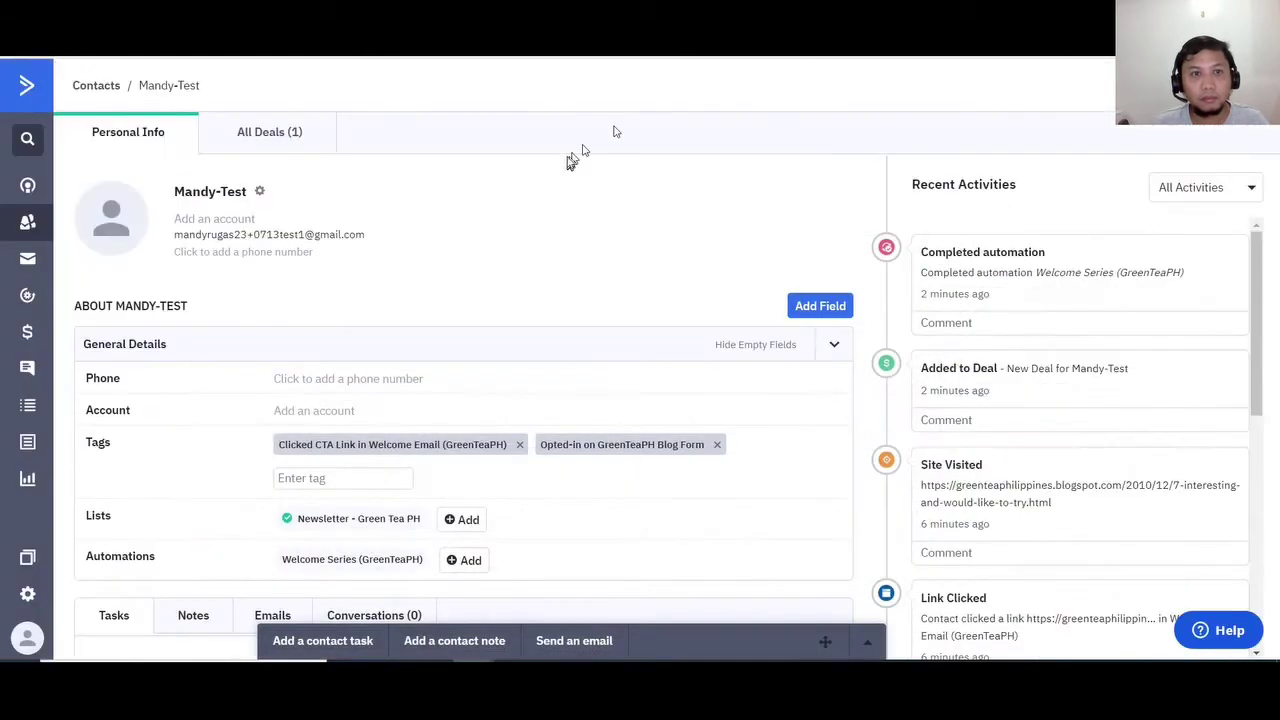
- Recheck the first test contact's details and activities in ActiveCampaign and return to the contacts list
scroll(476, 425, down, 2)
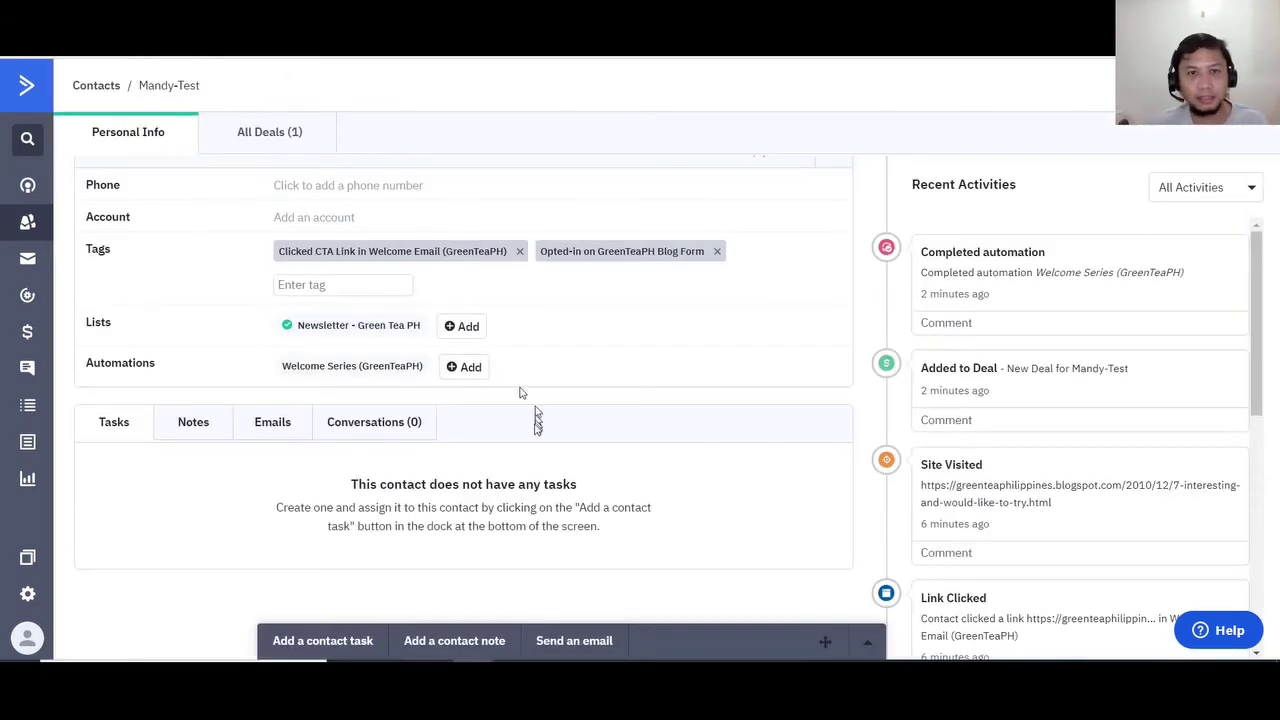
scroll(300, 350, up, 2)
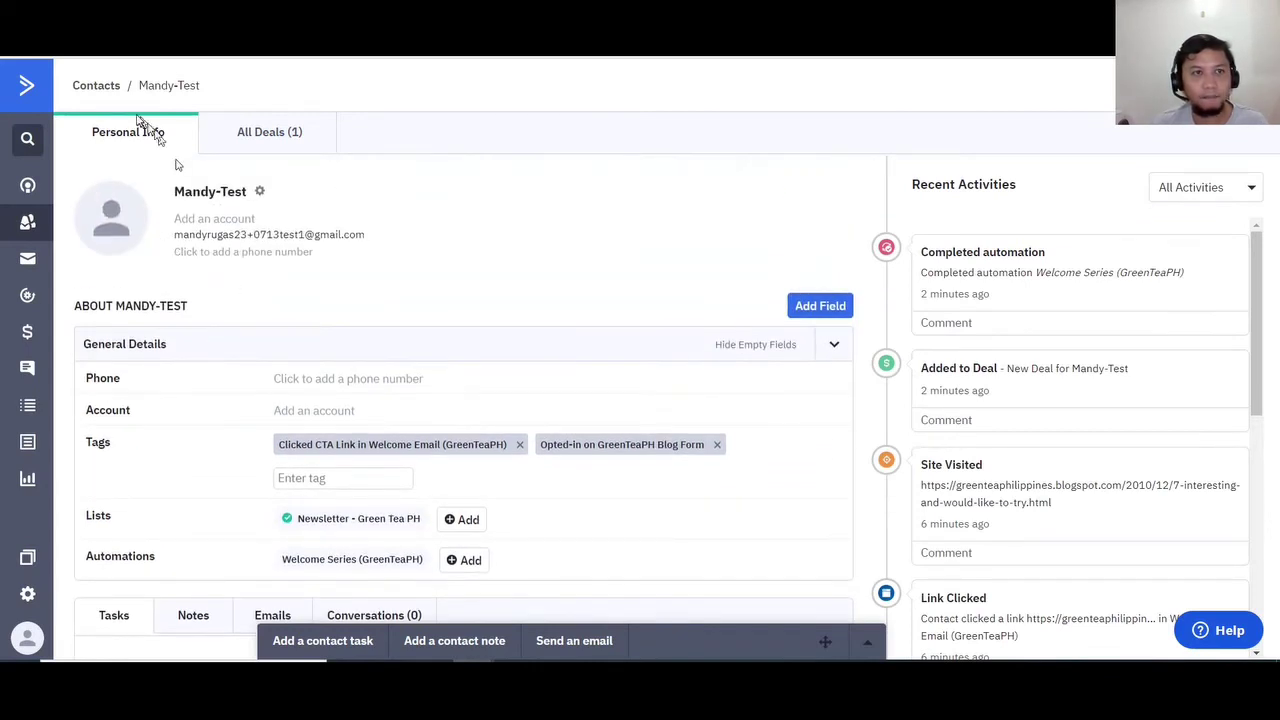
click(100, 88)
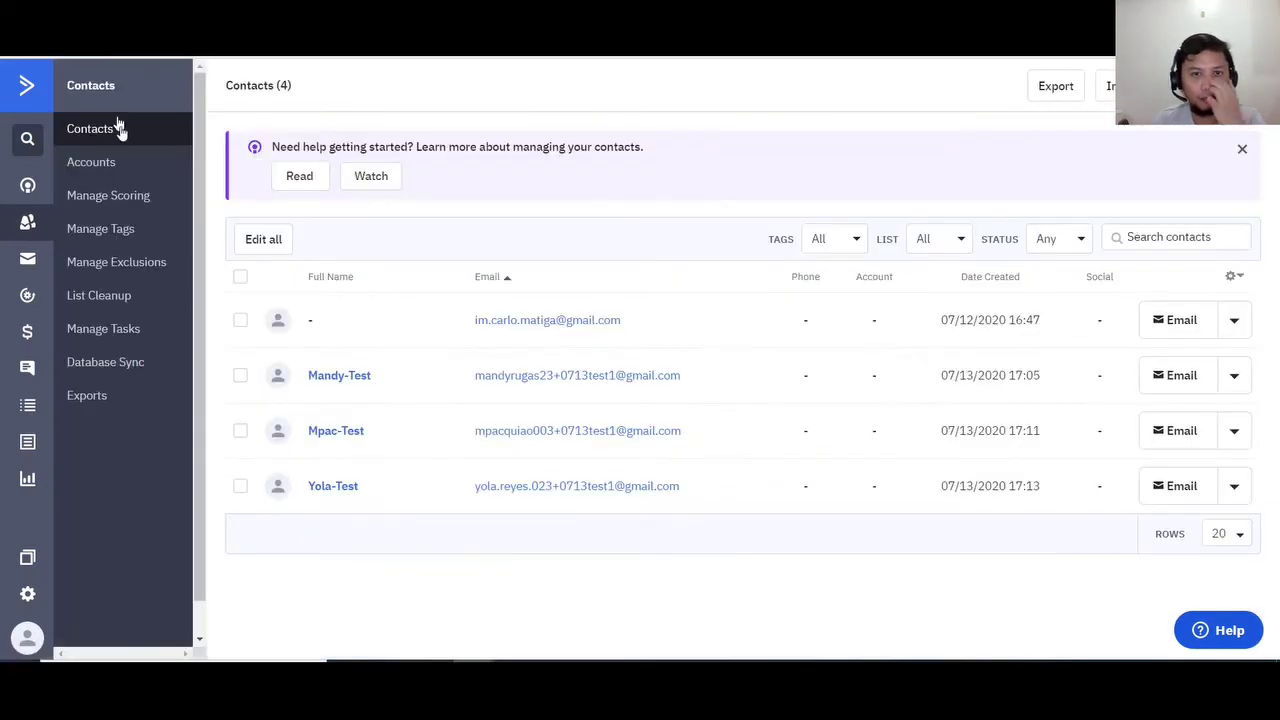
- Review the second test contact's tags, list, automation and recent activities, and return to the contacts list
click(346, 437)
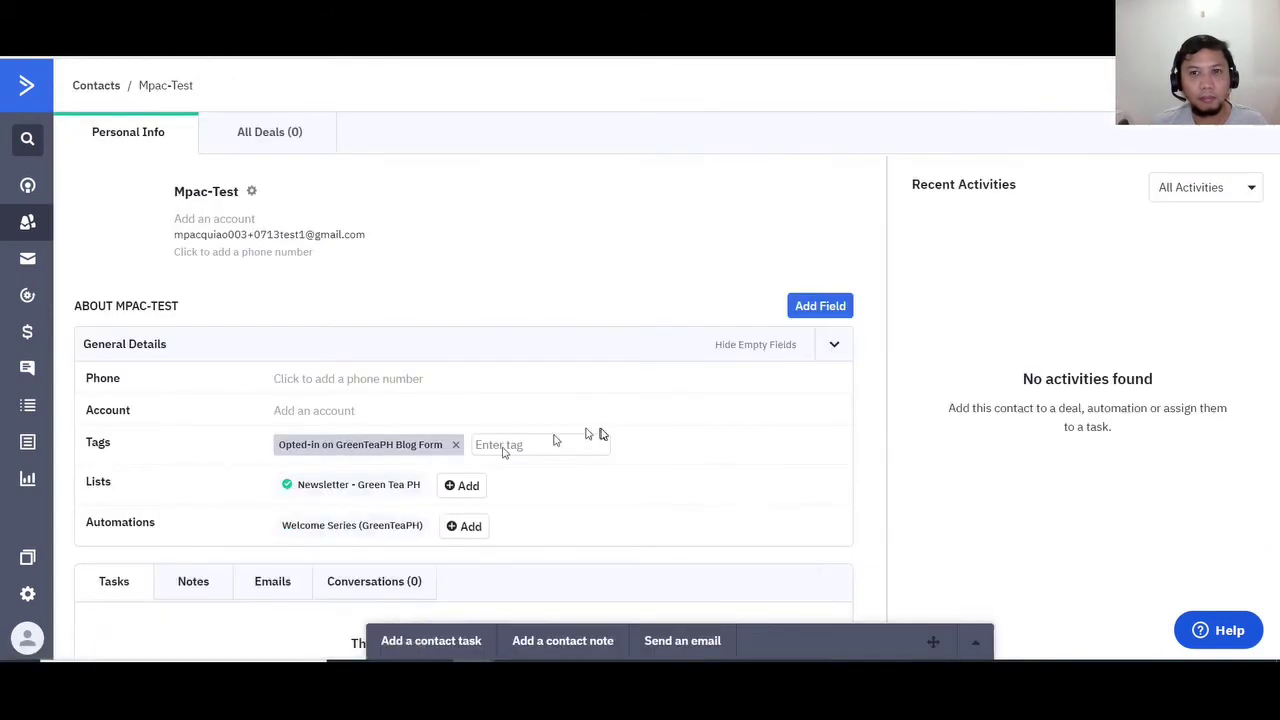
scroll(645, 324, down, 2)
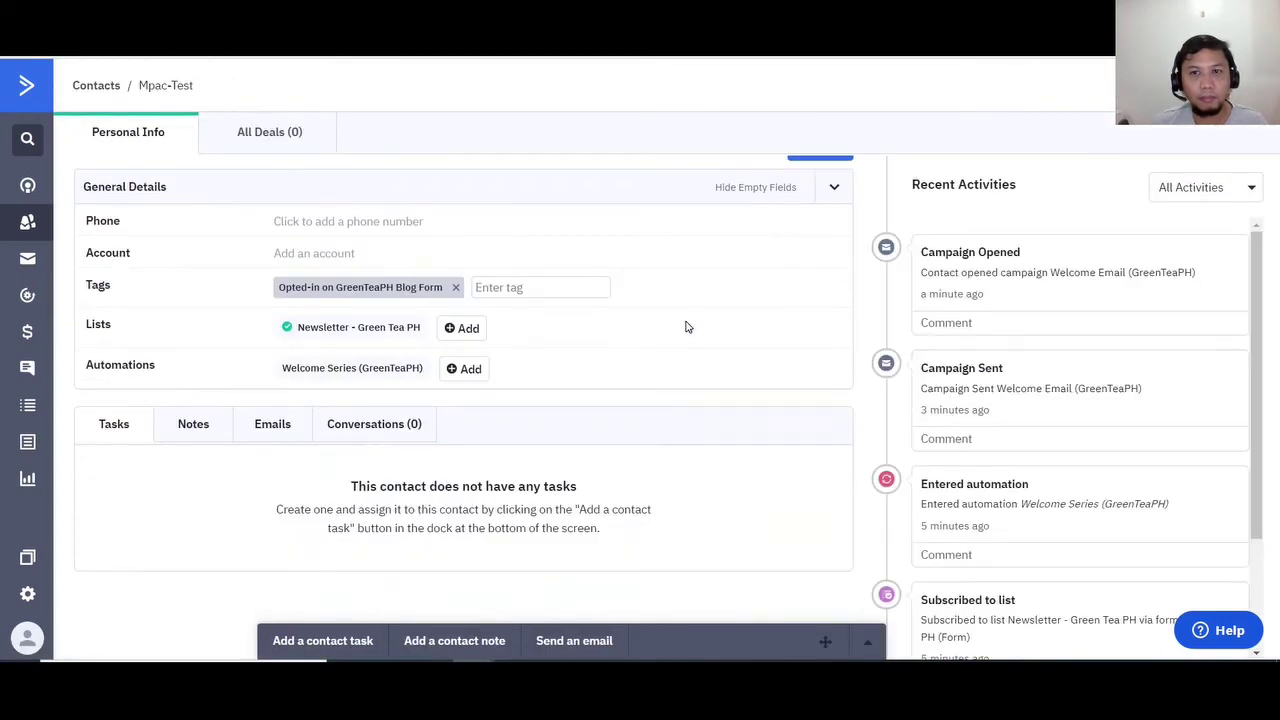
scroll(686, 326, up, 2)
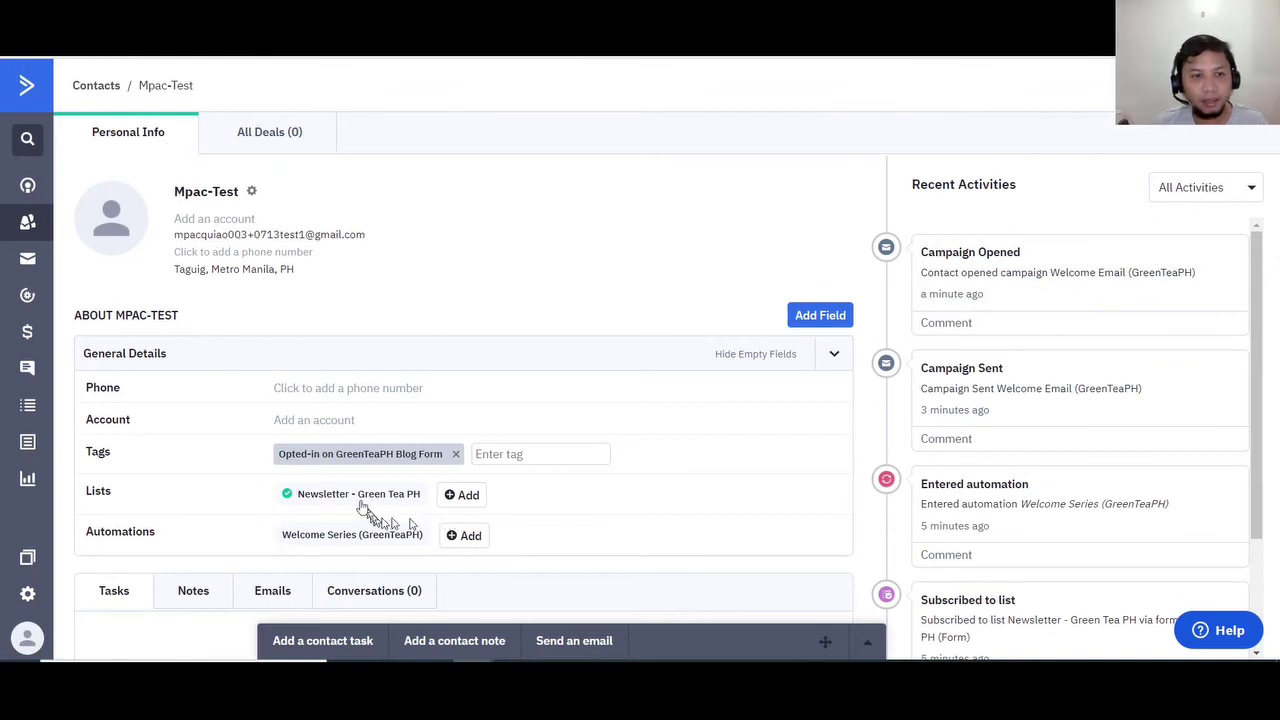
click(91, 86)
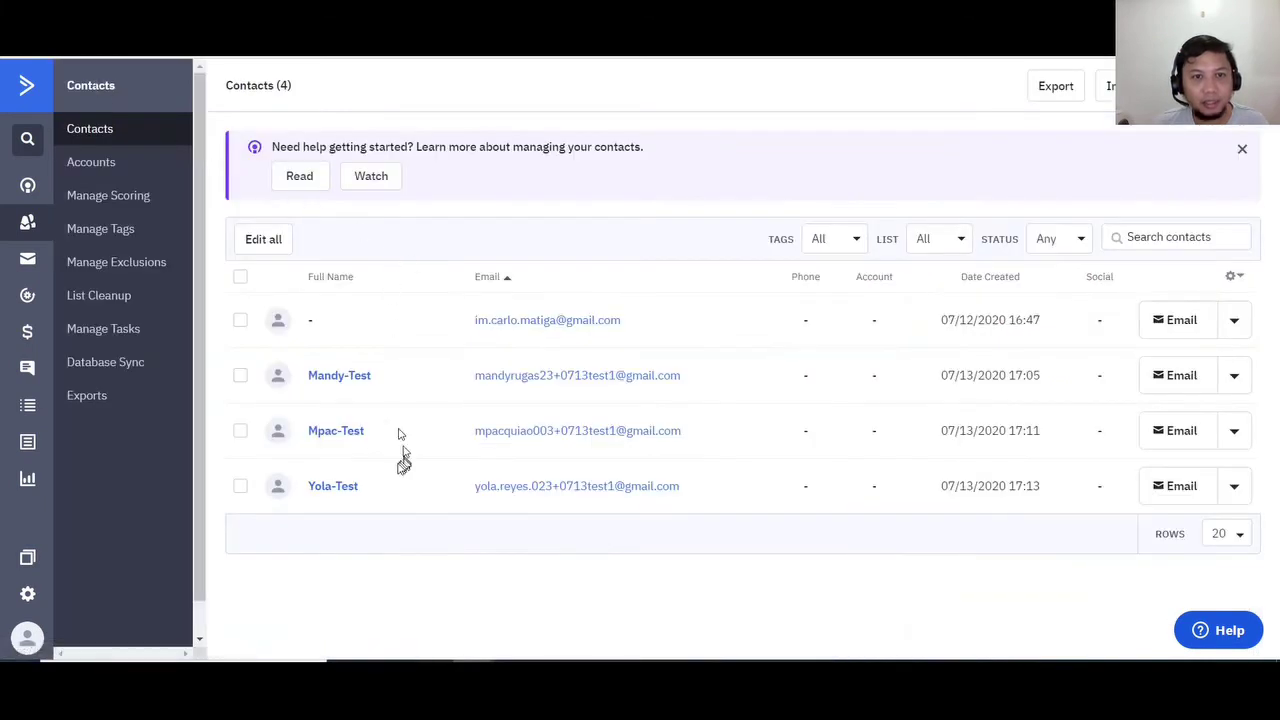
- Check the third test contact's record and activities, and reopen the second test contact's record
click(332, 487)
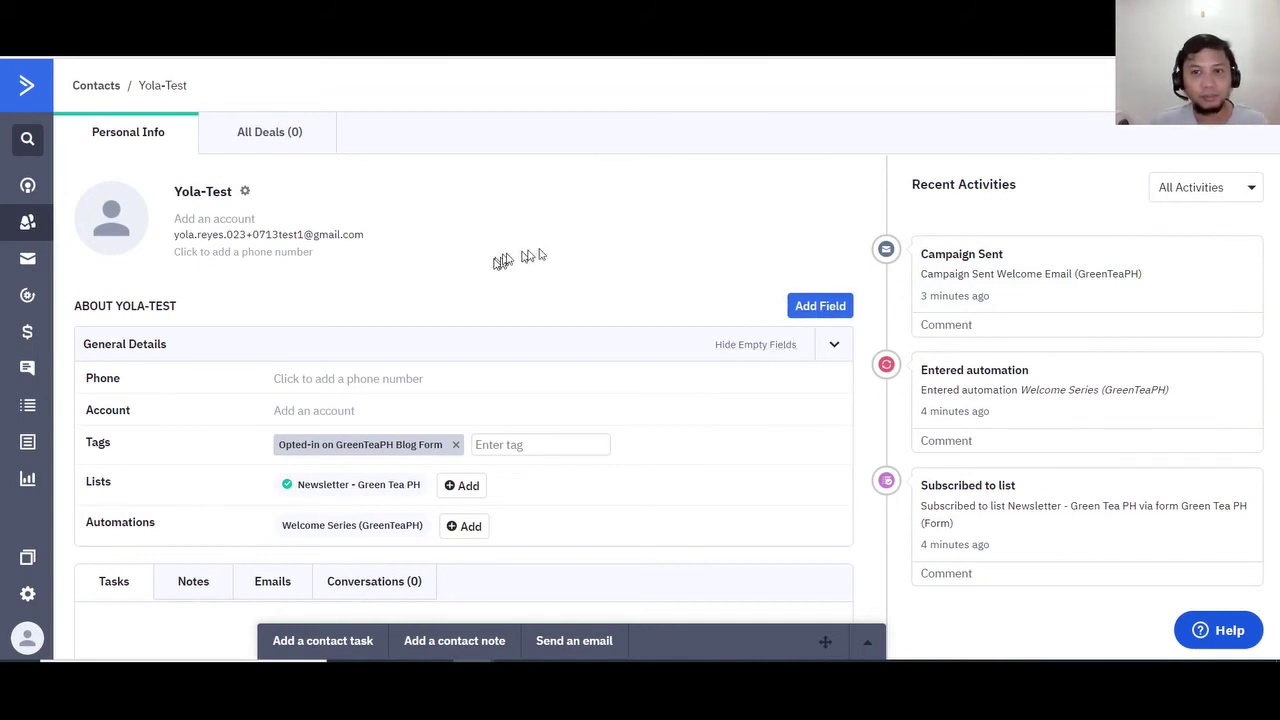
click(92, 88)
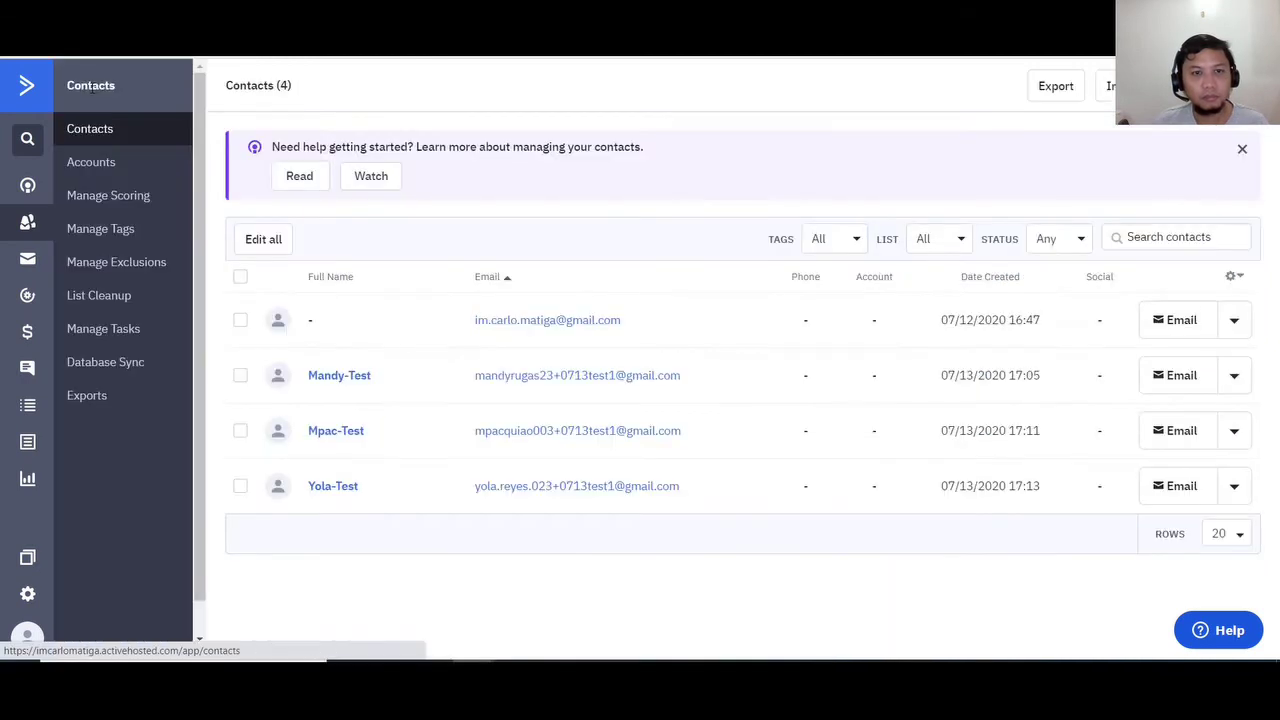
click(347, 437)
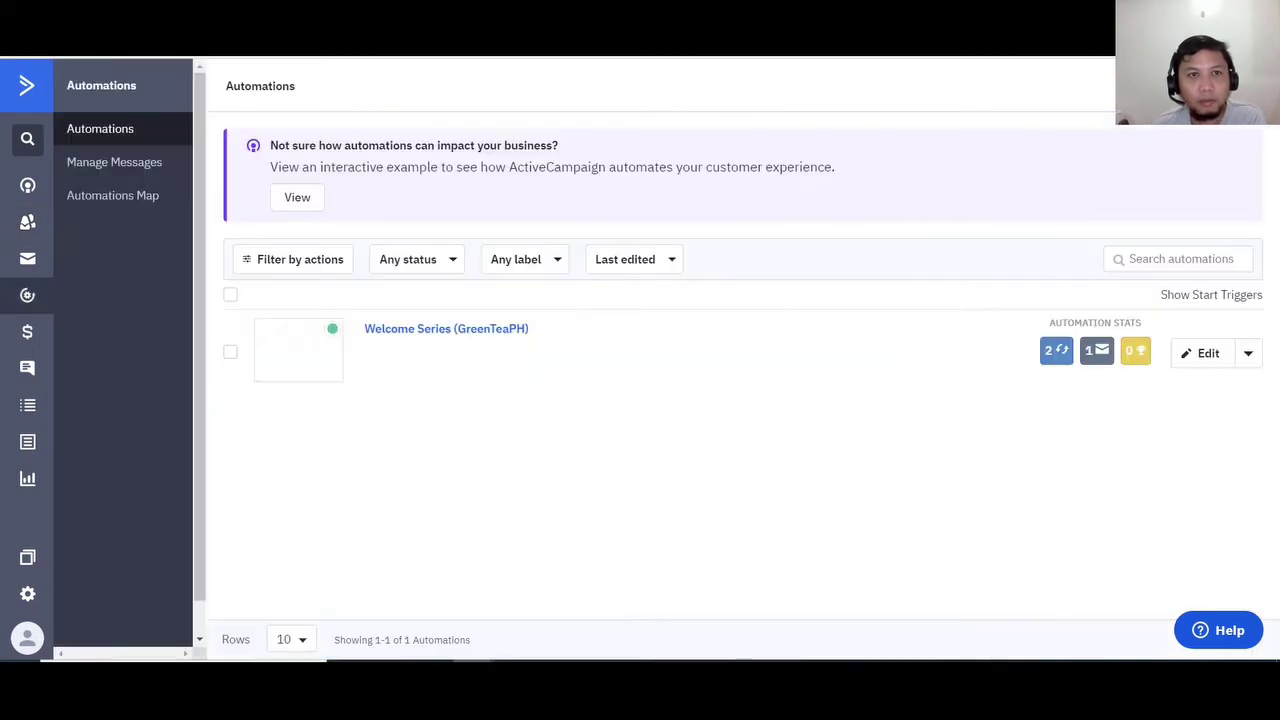
- Open the Welcome Series (GreenTeaPH) automation and examine its wait queue and its clicked-link and opened-email branches
click(466, 330)
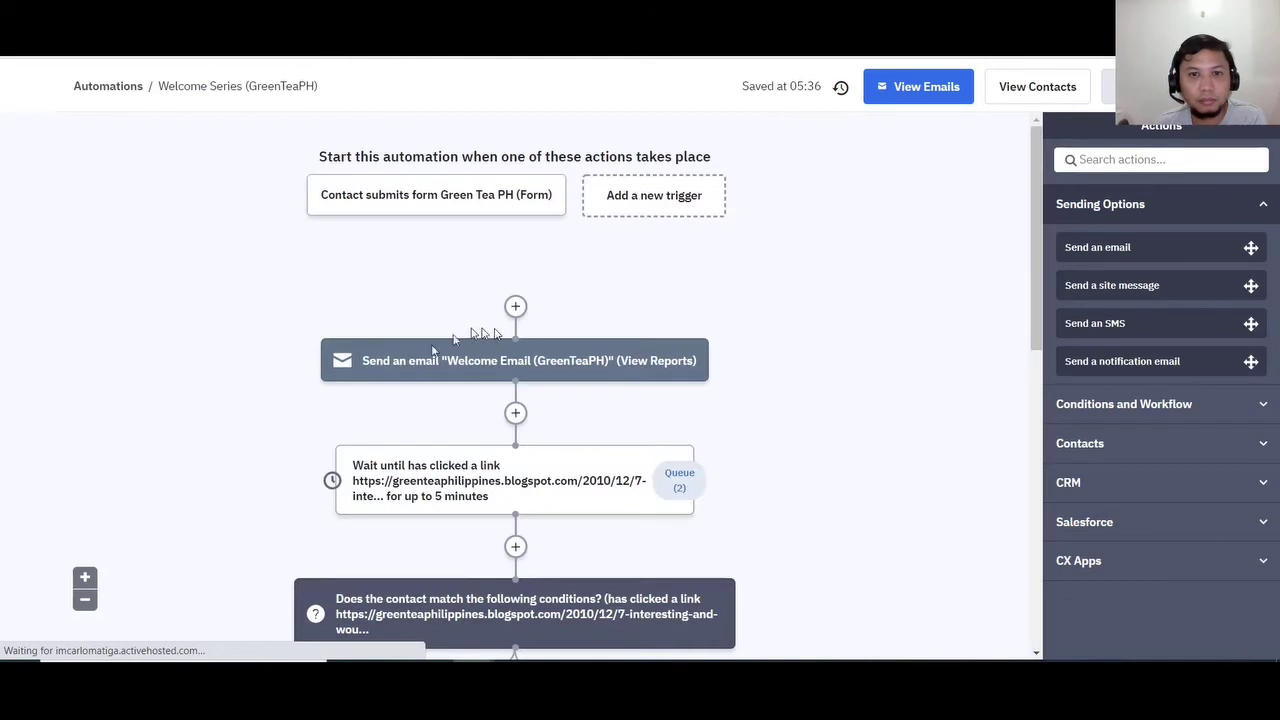
scroll(203, 346, down, 5)
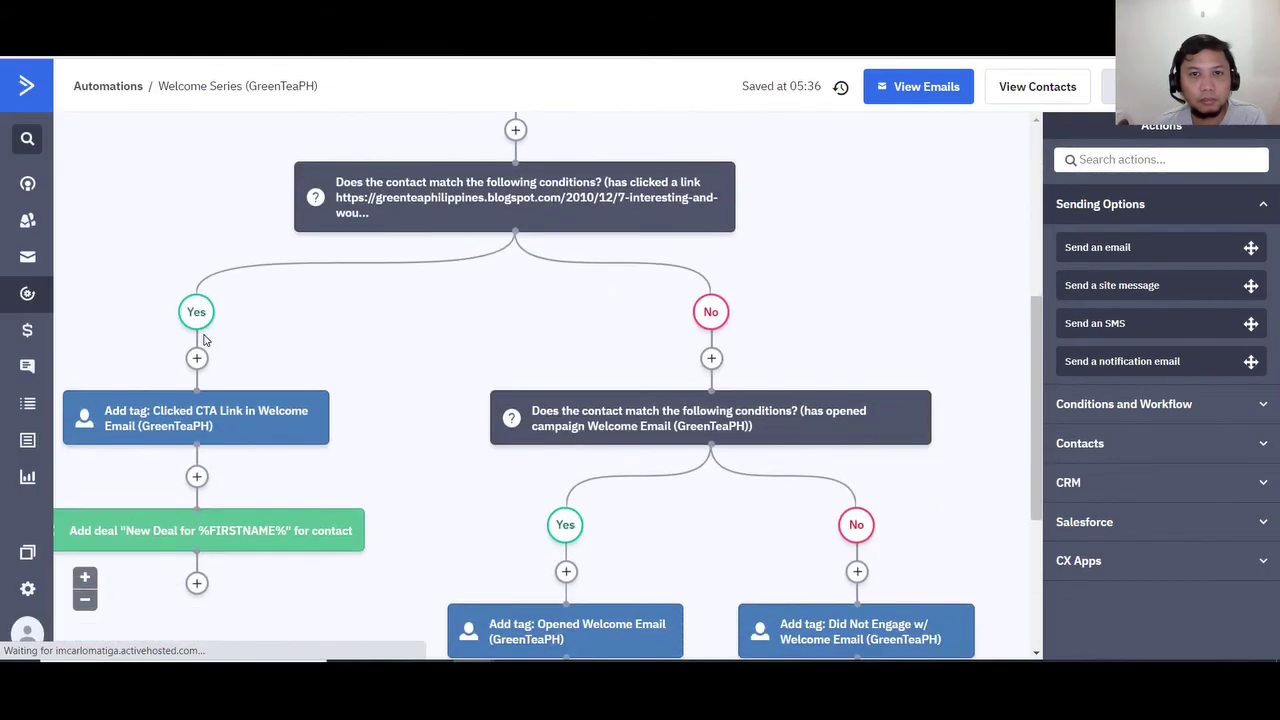
scroll(345, 336, down, 1)
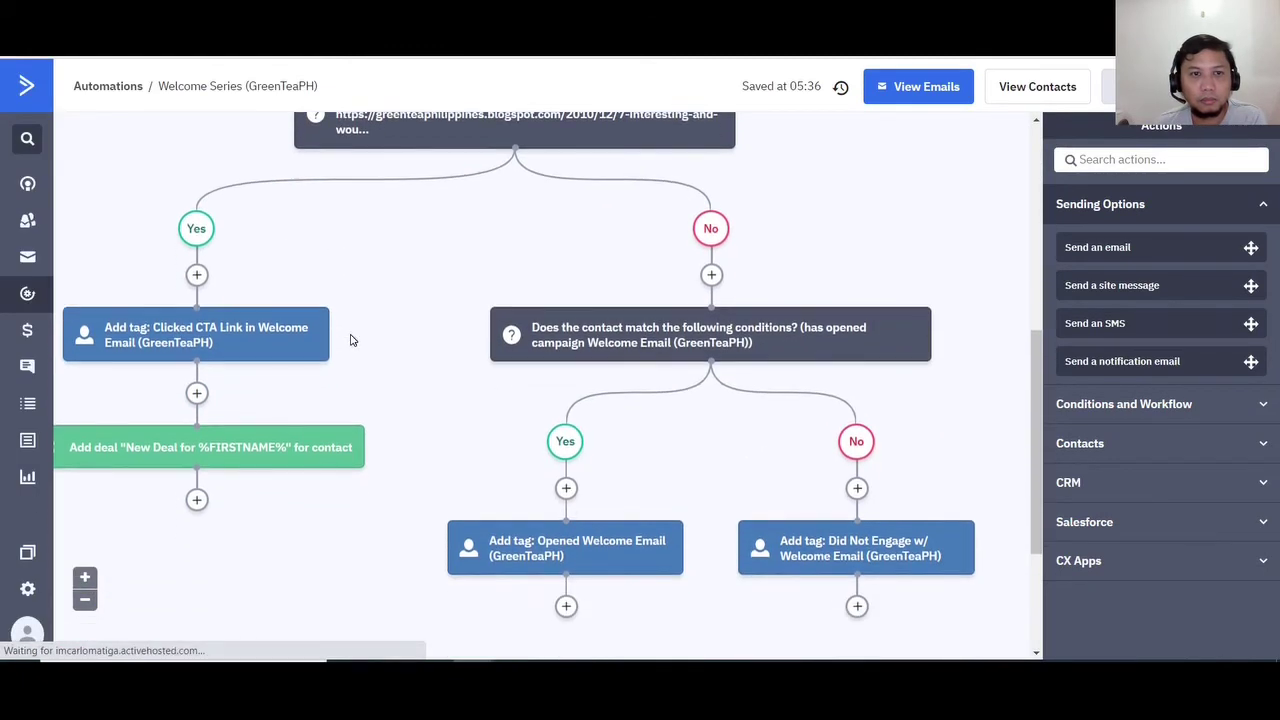
scroll(350, 340, up, 1)
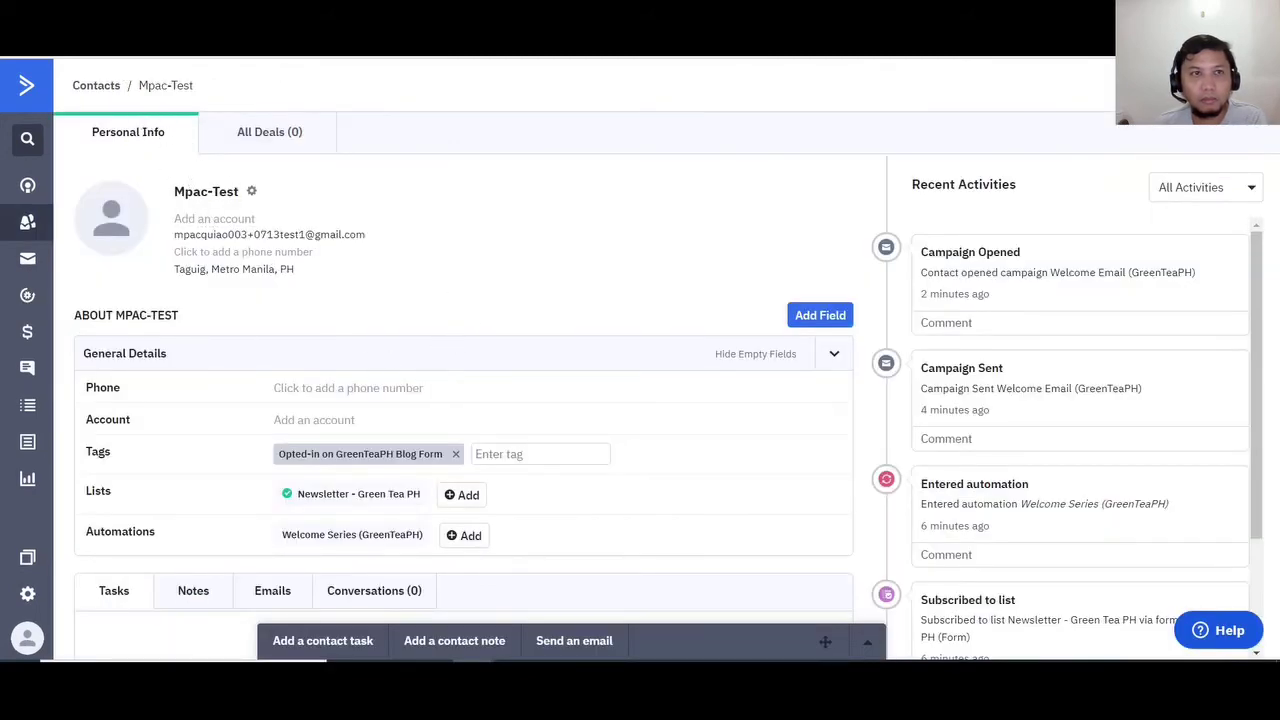
- Reload the second test contact's record and compare its tags and activities with the Open Welcome Email only case in the Word document
click(70, 20)
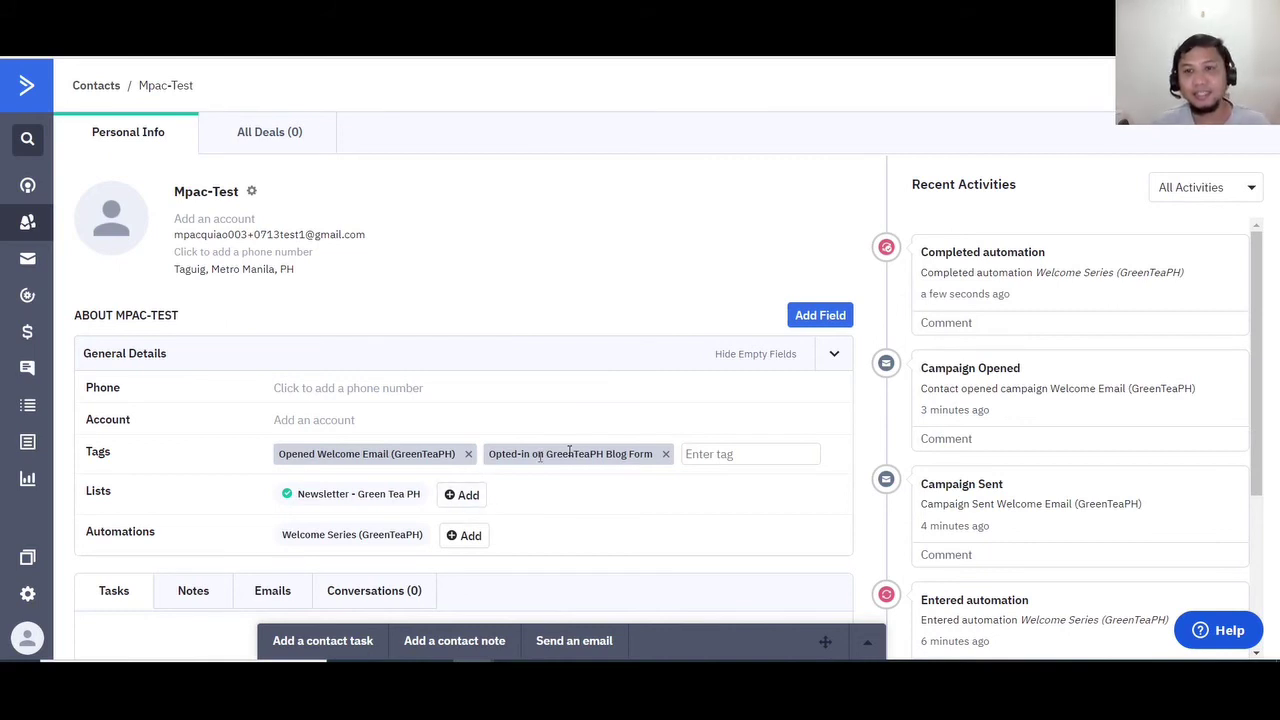
click(985, 288)
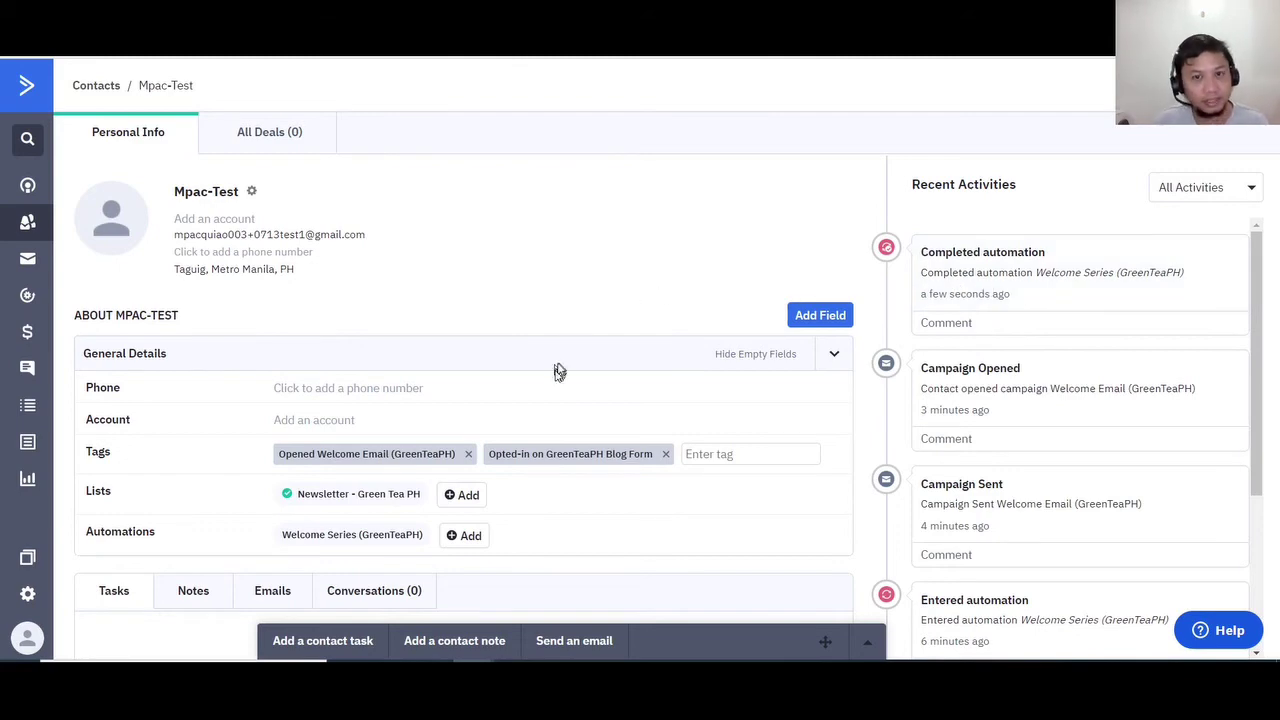
key(alt+Tab)
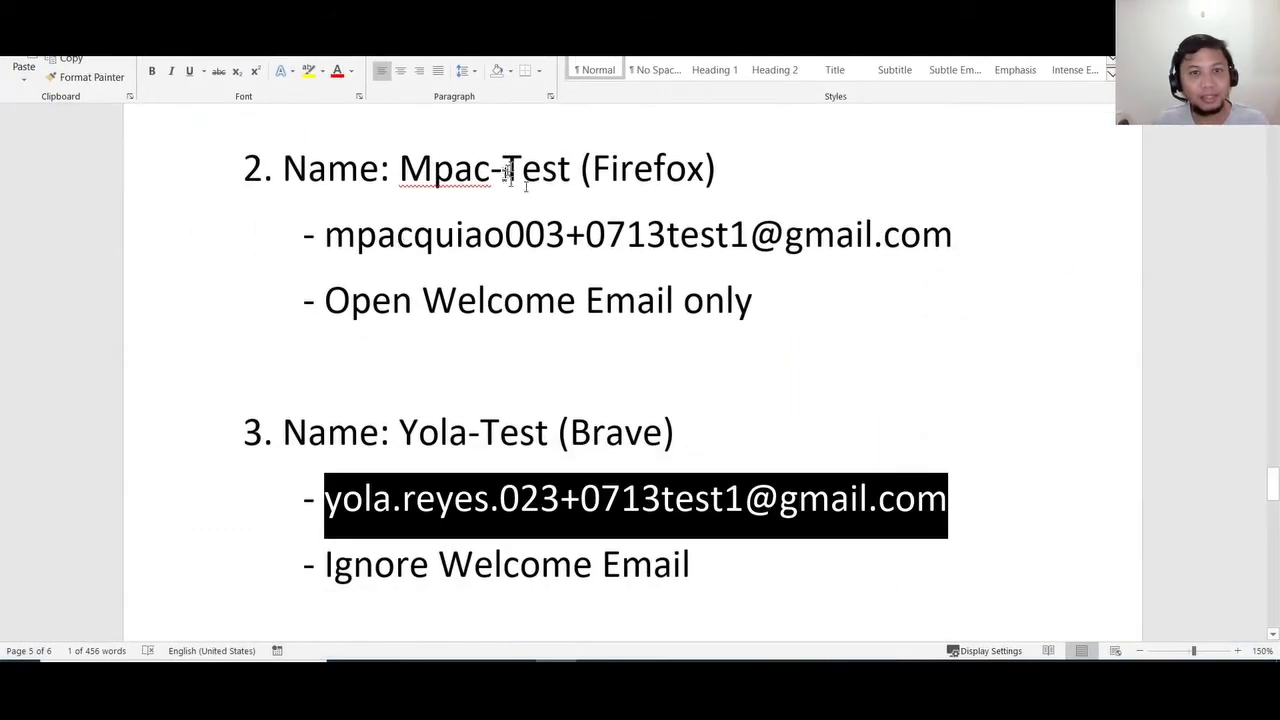
click(753, 302)
key(alt+Tab)
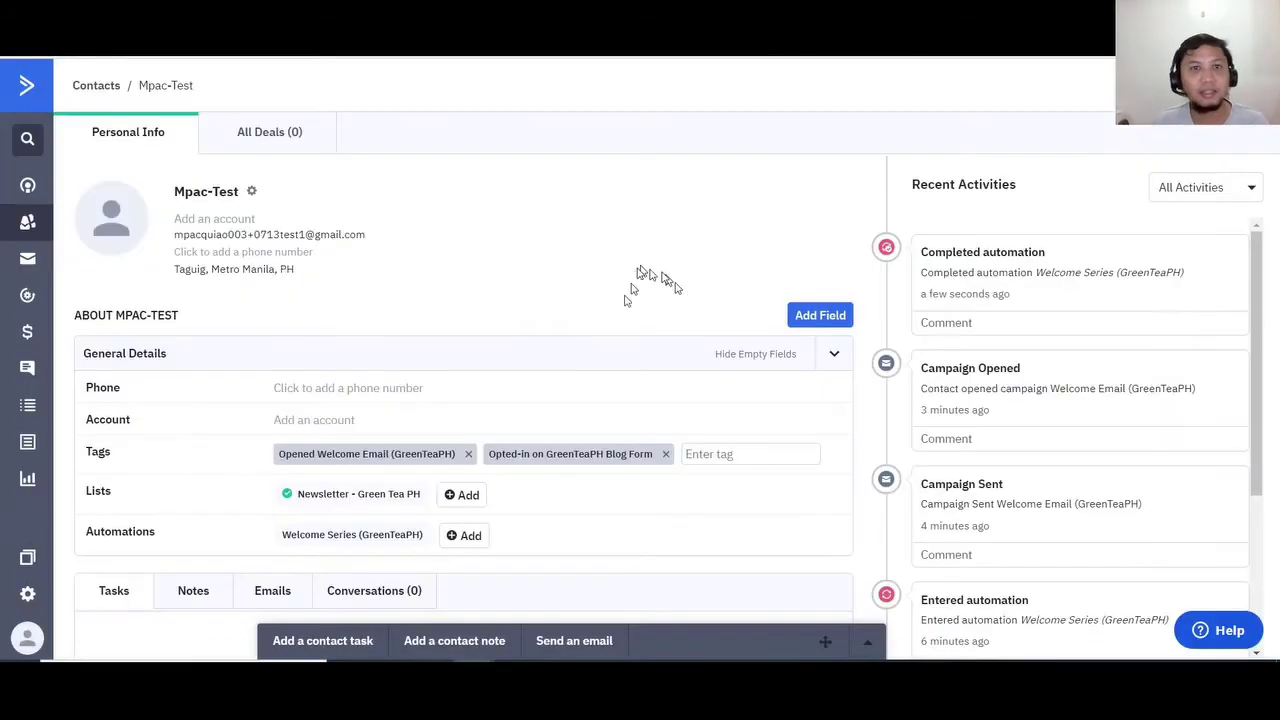
scroll(471, 374, down, 3)
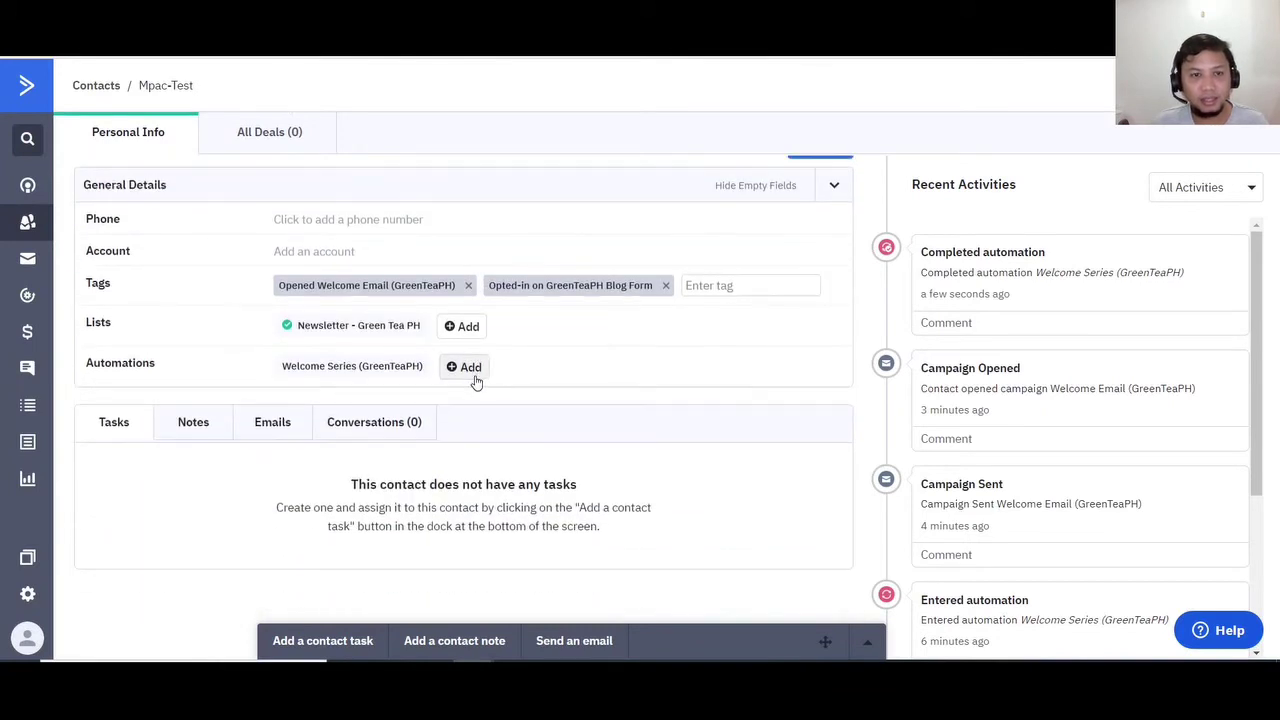
- Return to the contacts list from the second test contact's record and open the third test contact's record
scroll(476, 381, up, 3)
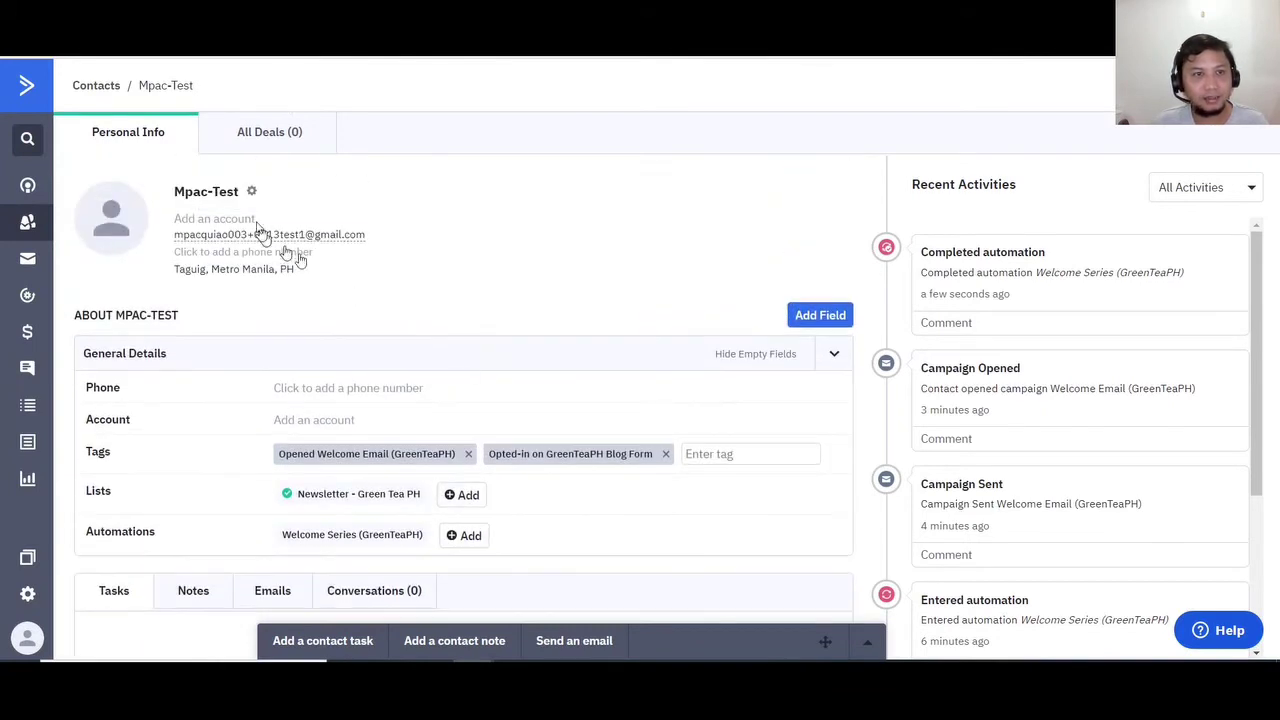
click(96, 86)
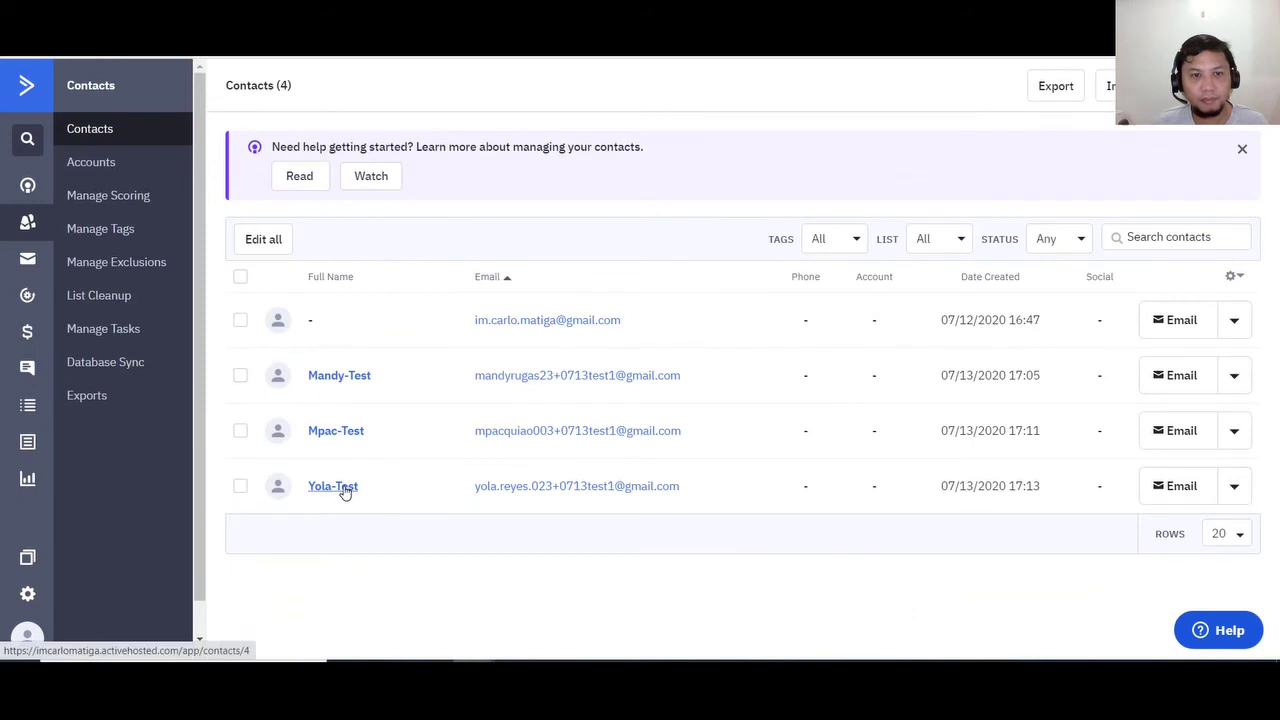
click(350, 488)
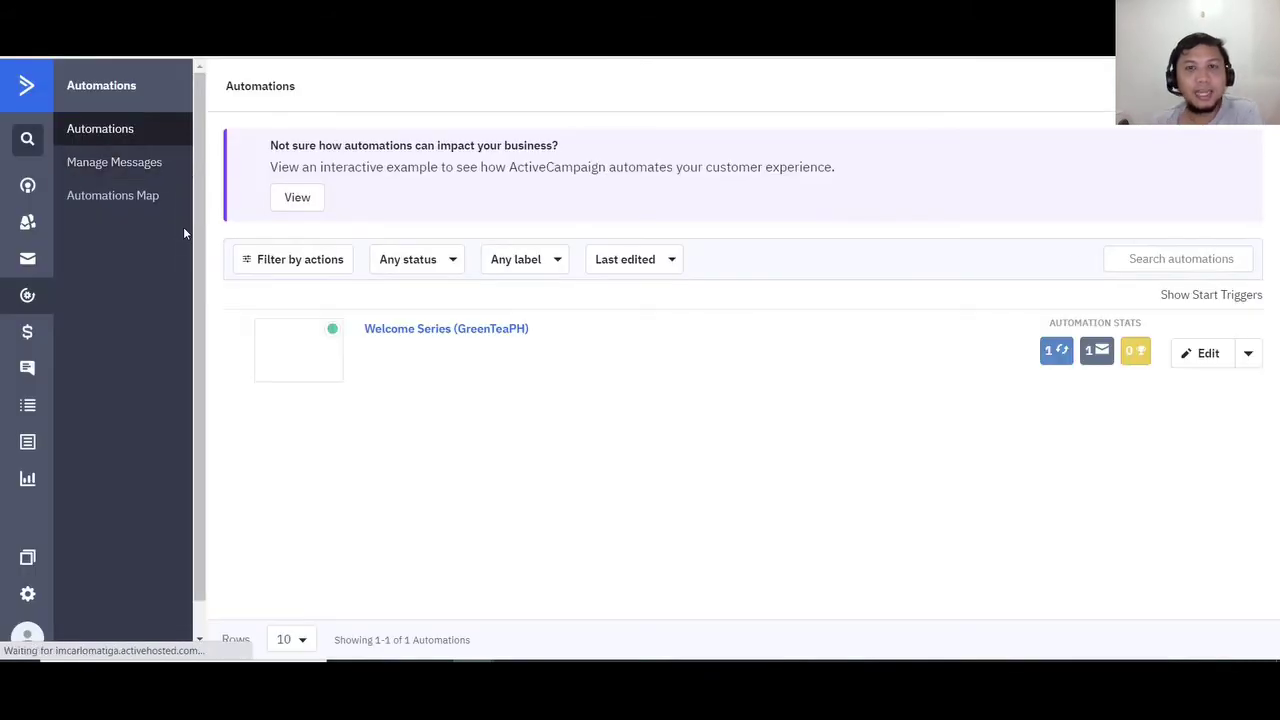
- List the contacts currently in the Welcome Series (GreenTeaPH) automation and open the third test contact's record from that list
mouse_move(1058, 366)
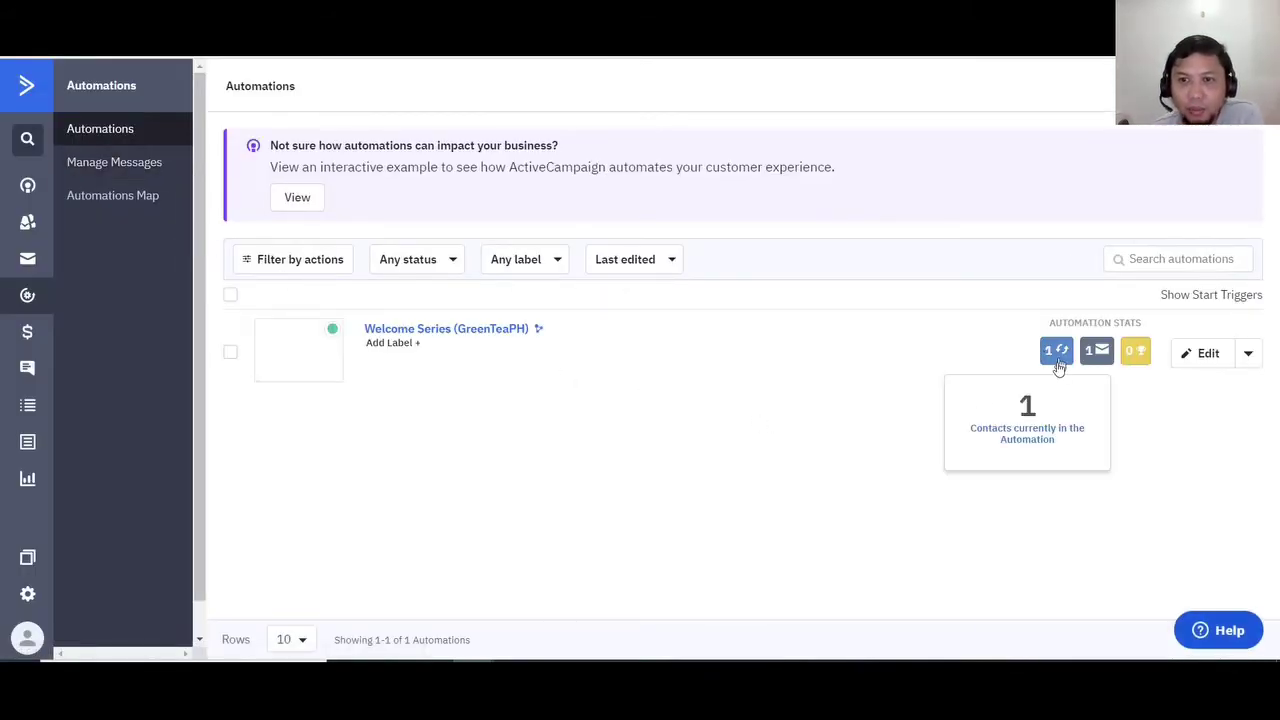
click(1033, 438)
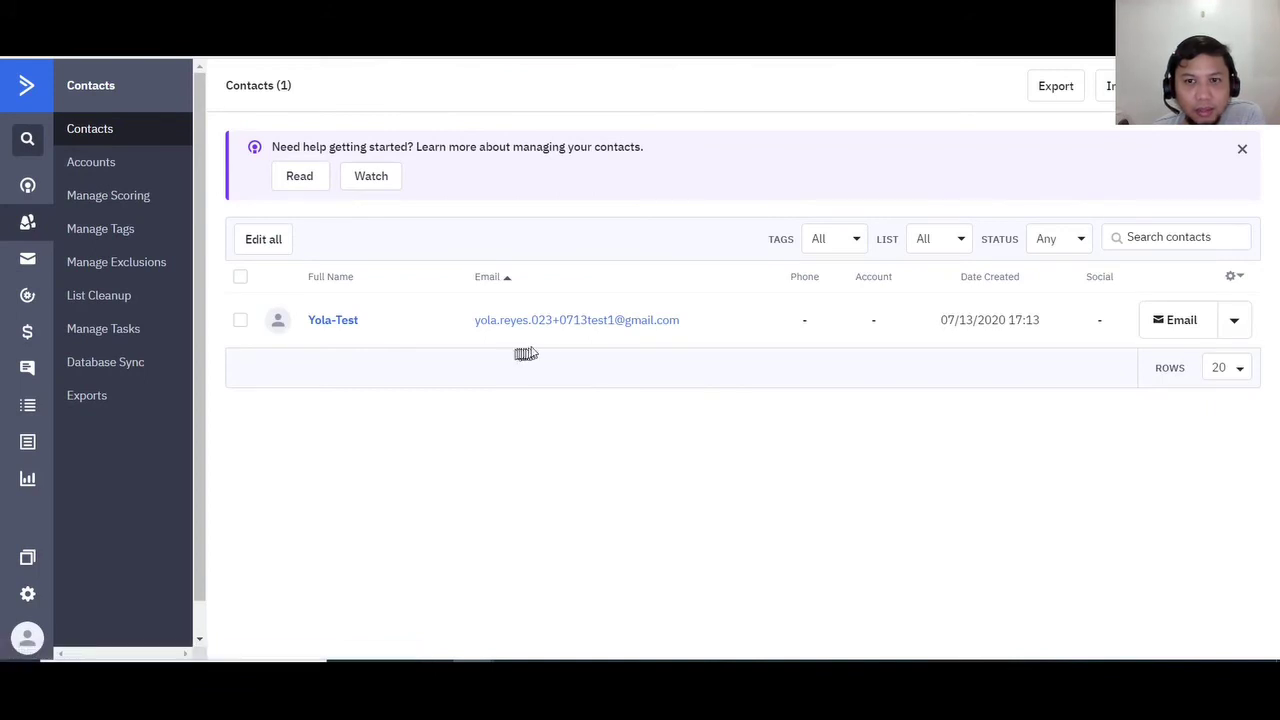
click(343, 322)
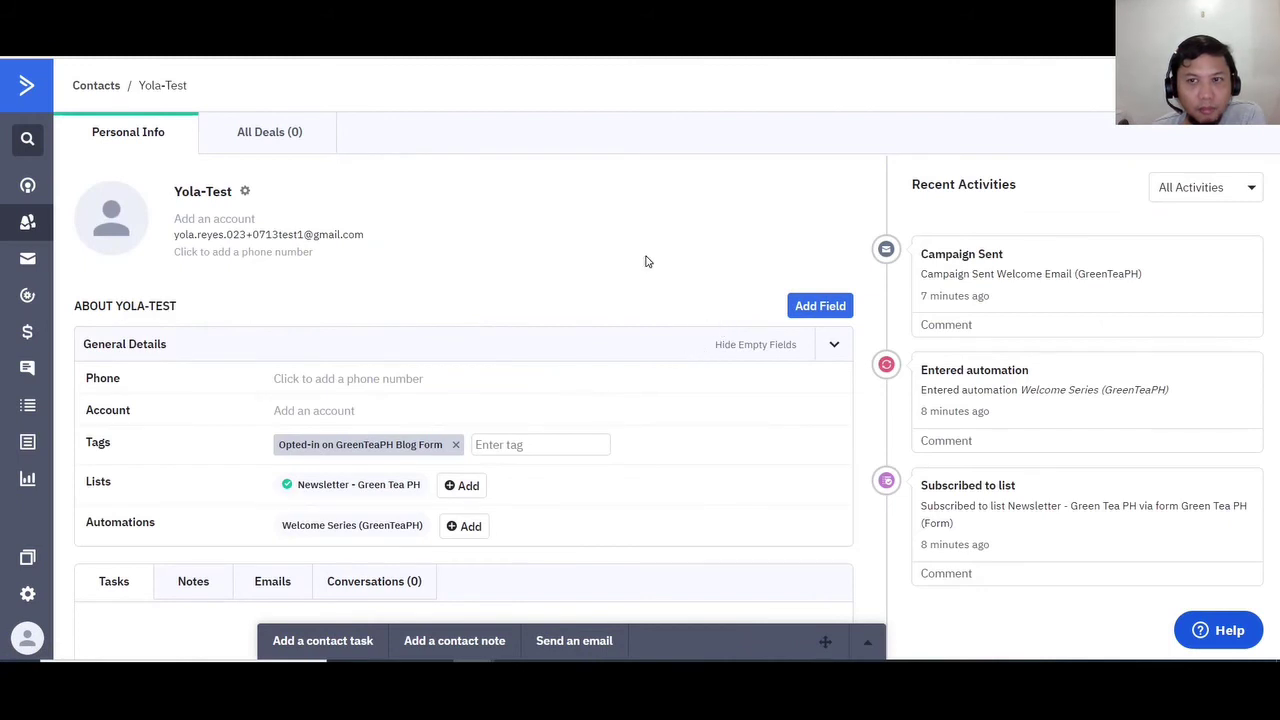
- Reload the third test contact's record and check its tags, list, automation and recent activities
scroll(652, 288, down, 2)
key(F5)
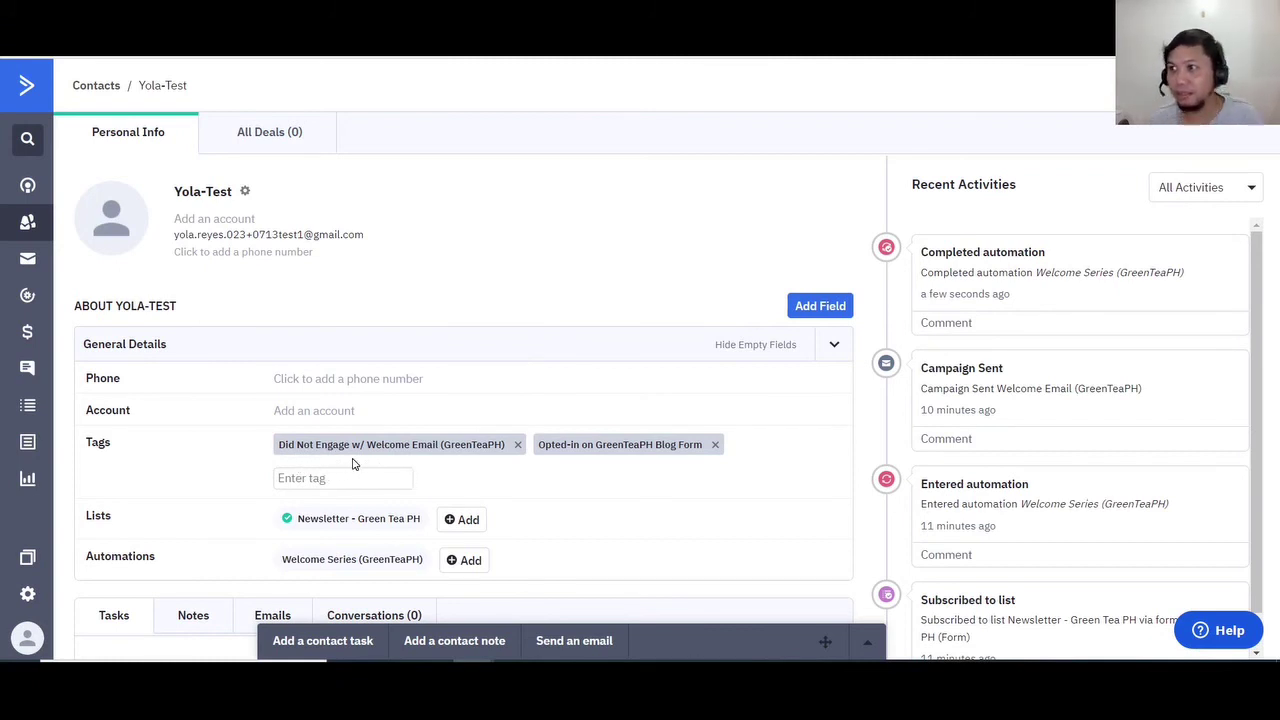
scroll(565, 358, down, 2)
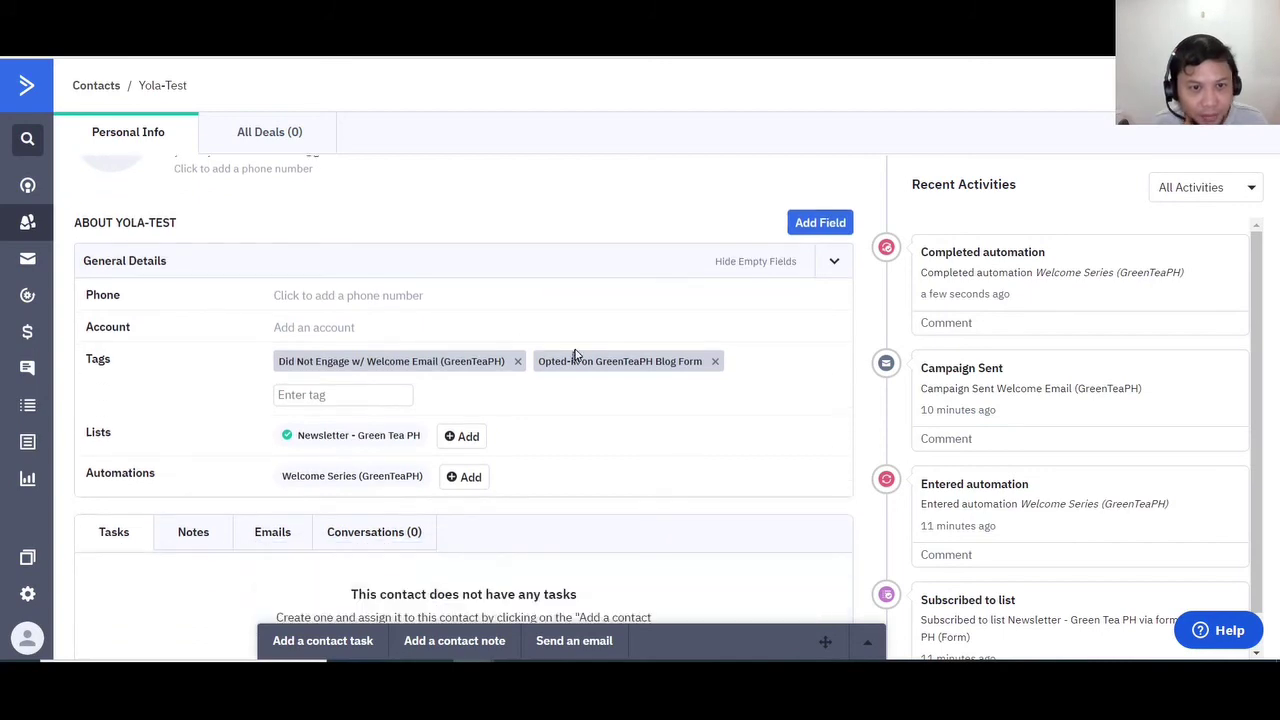
- Switch to the Word document, review the three test cases against the third contact's result, and return to the contact's record
click(560, 661)
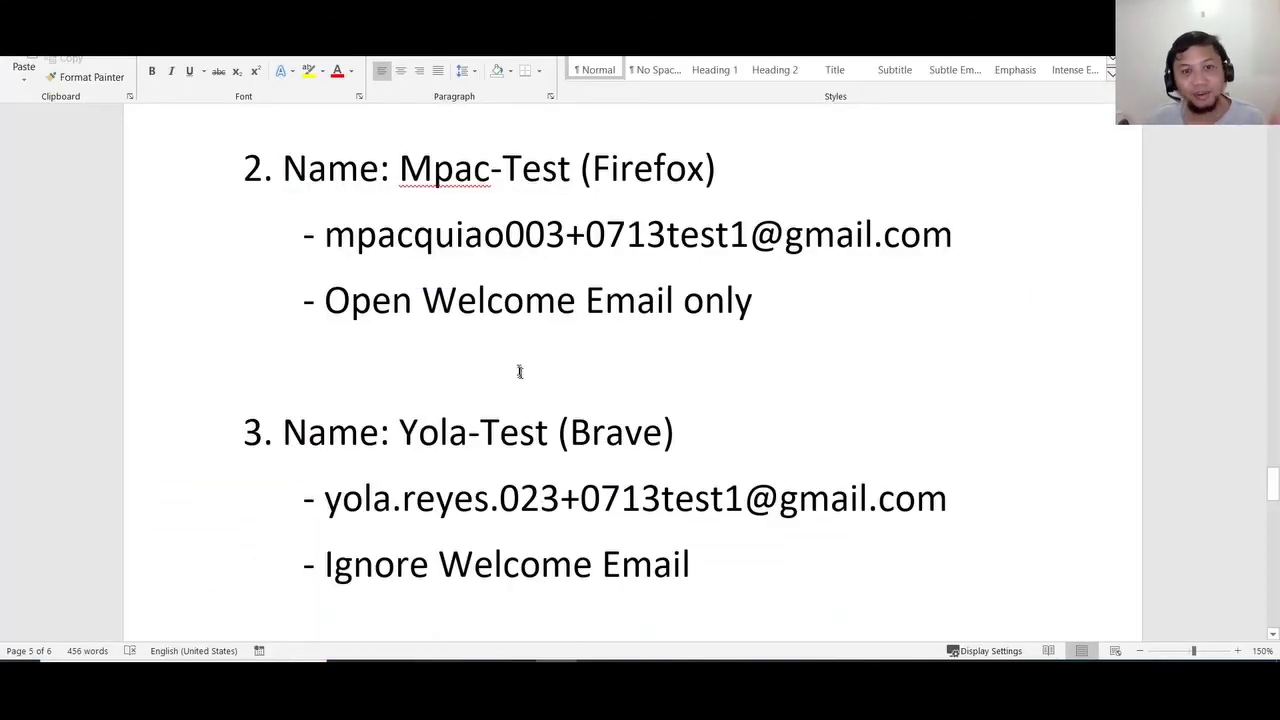
scroll(520, 370, up, 2)
scroll(522, 376, up, 7)
scroll(522, 376, down, 8)
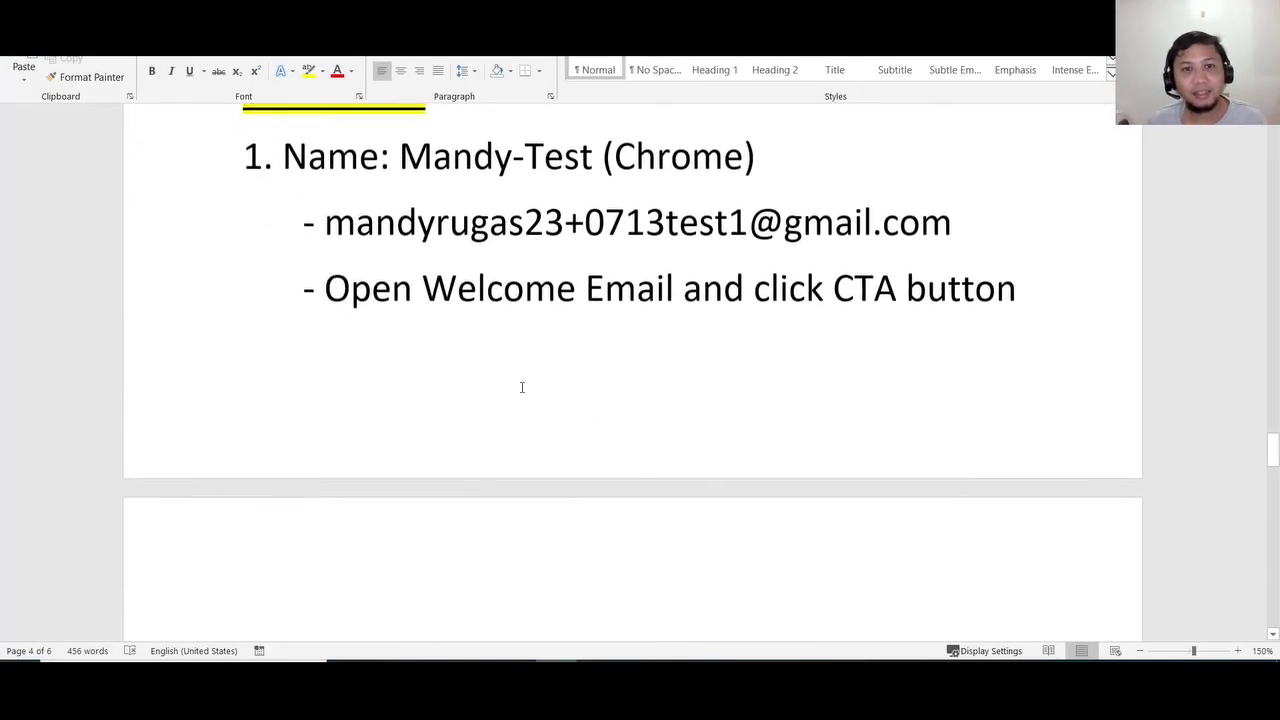
scroll(521, 389, down, 1)
scroll(520, 386, up, 2)
key(alt+Tab)
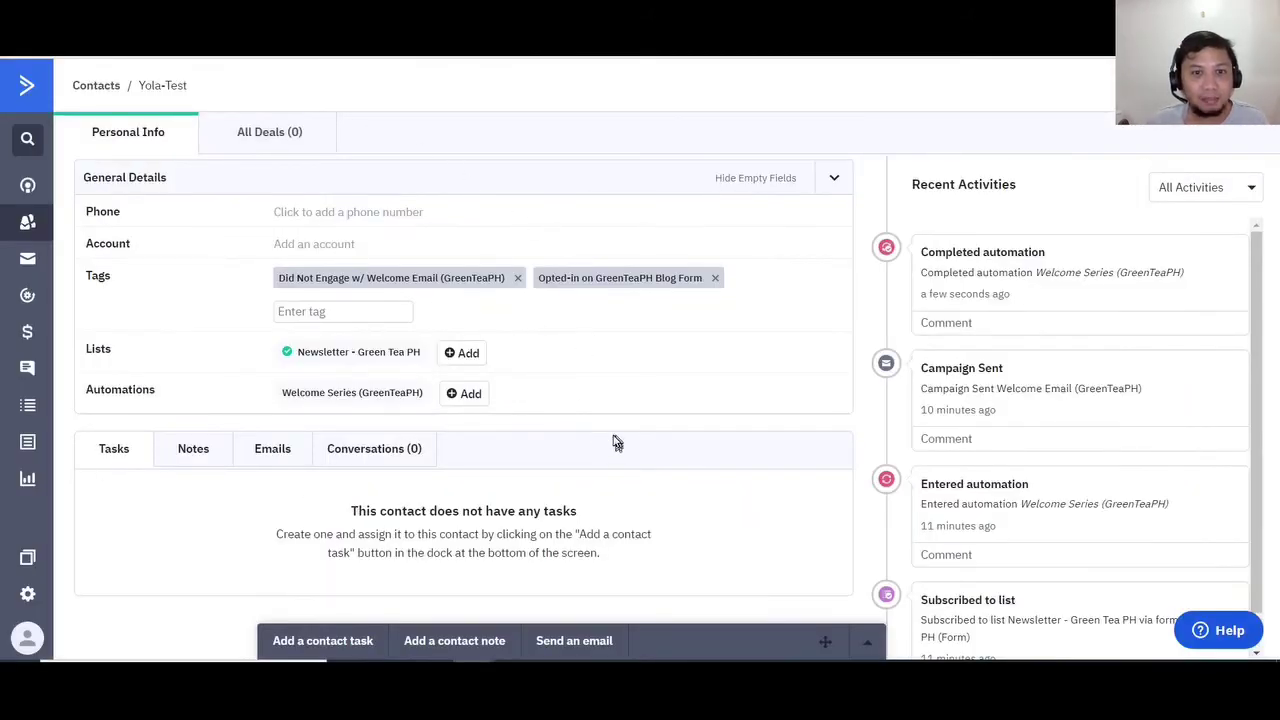
- Switch back to the Word document and find the Video 3 note on the importance of using Deals, above Test Cases
key(alt+Tab)
scroll(491, 285, up, 5)
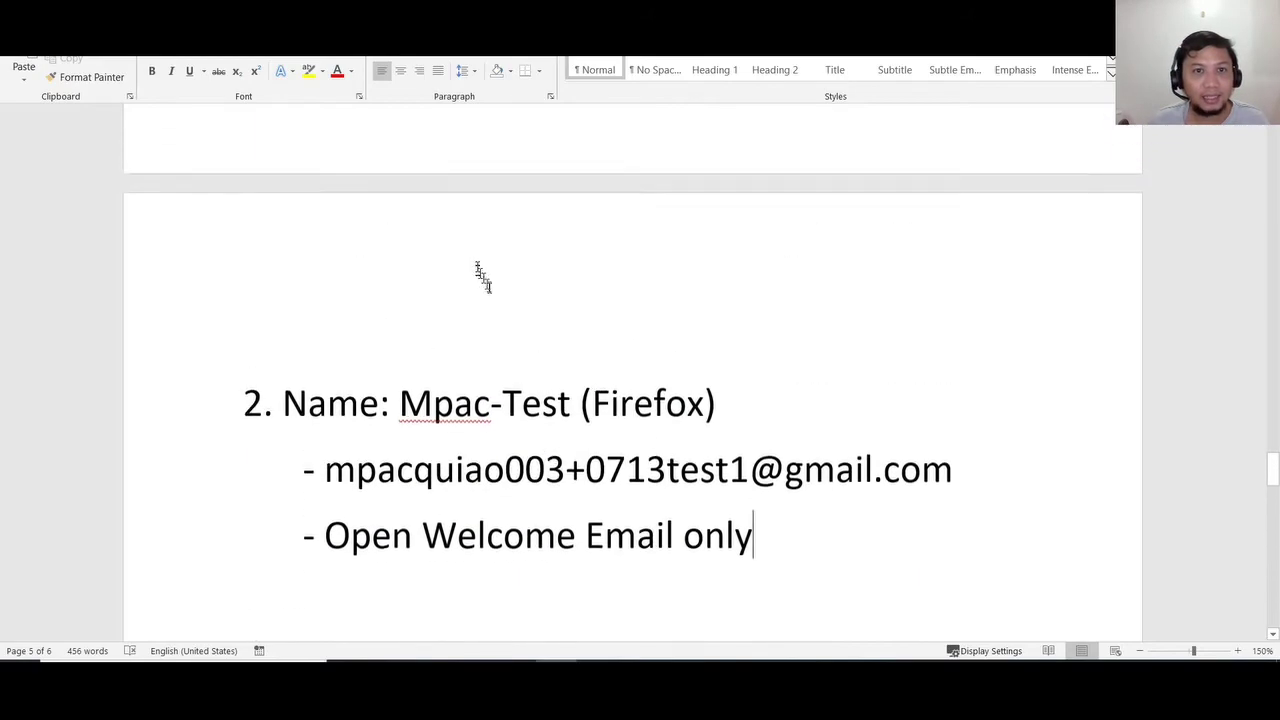
scroll(489, 300, up, 5)
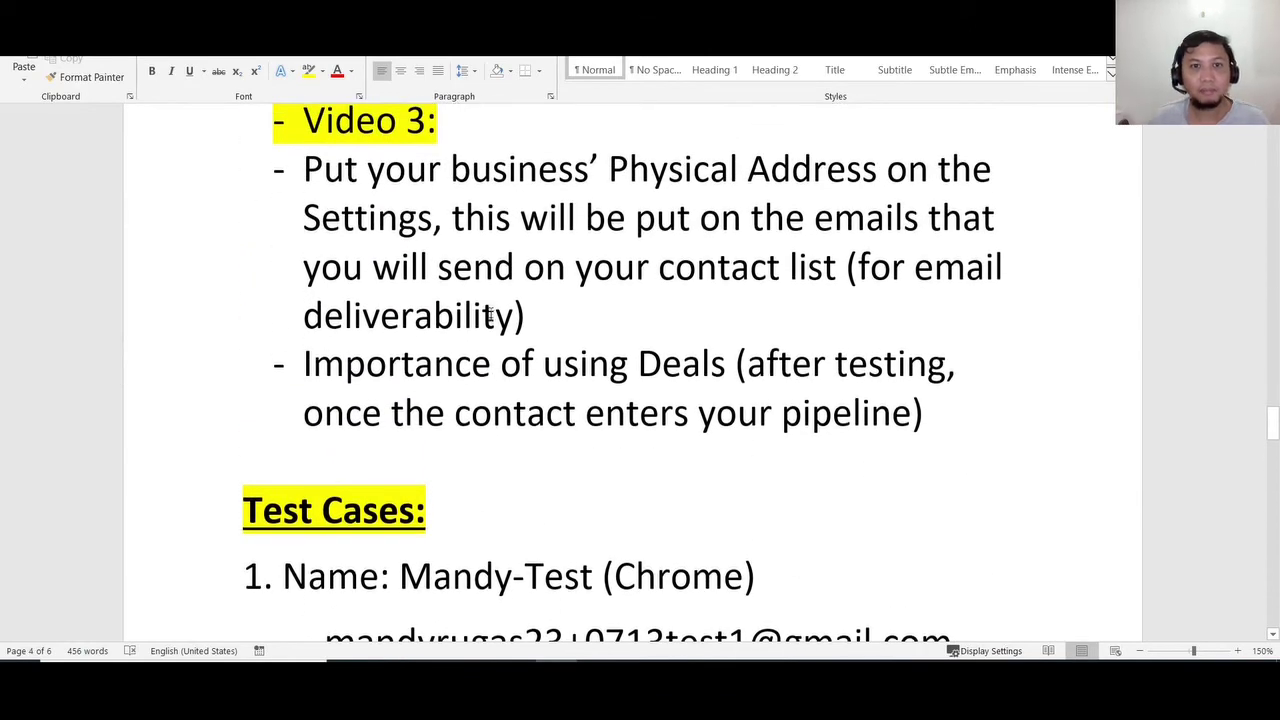
scroll(486, 323, down, 2)
scroll(486, 323, down, 1)
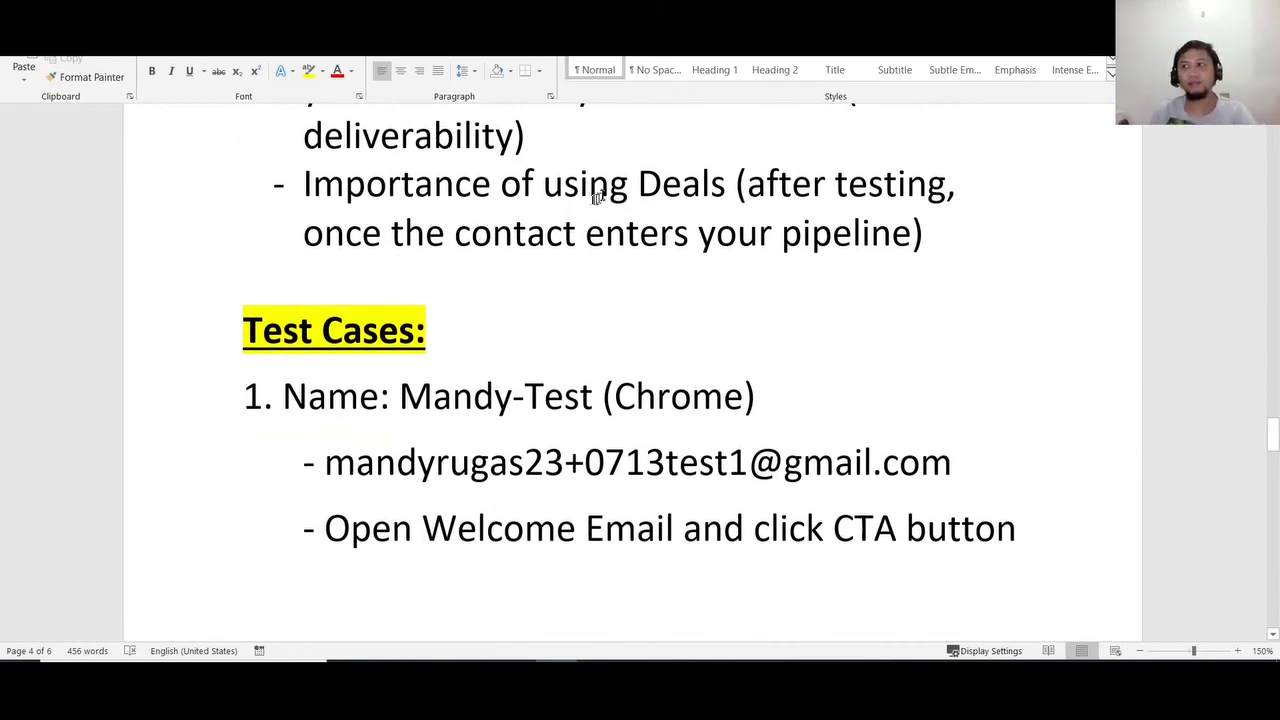
drag(641, 185, 710, 185)
click(726, 185)
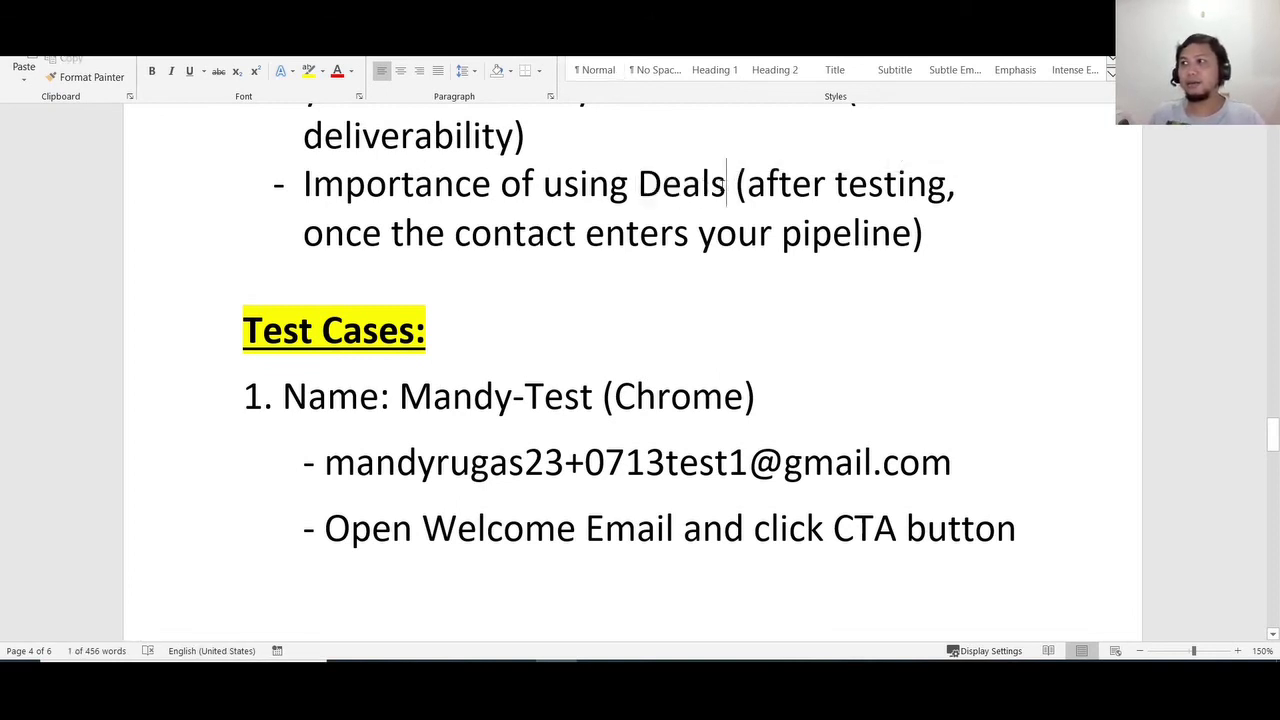